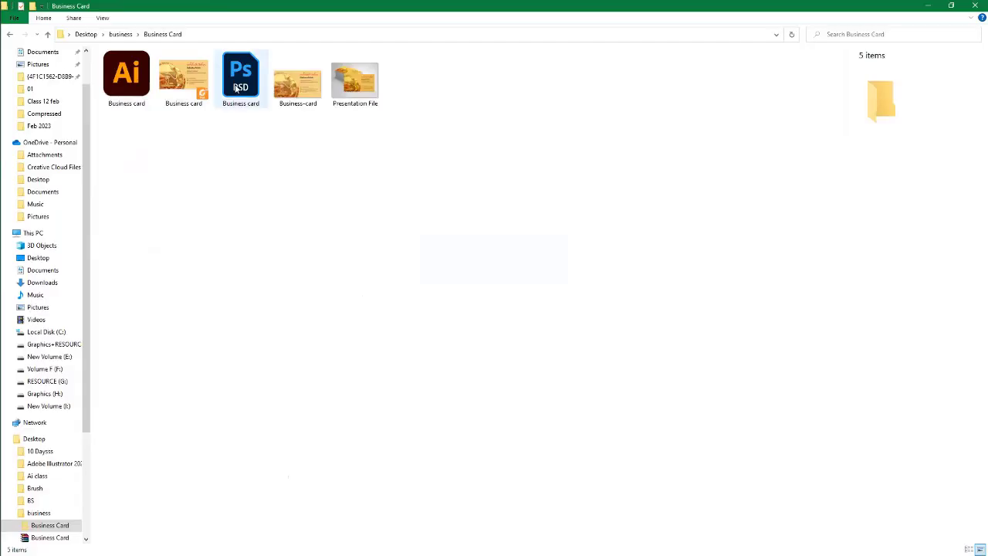
# Step: Open Business card.psd from the Business Card folder in Photoshop through its right-click menu
pyautogui.click(240, 76)
pyautogui.rightClick(236, 84)
pyautogui.click(255, 93)
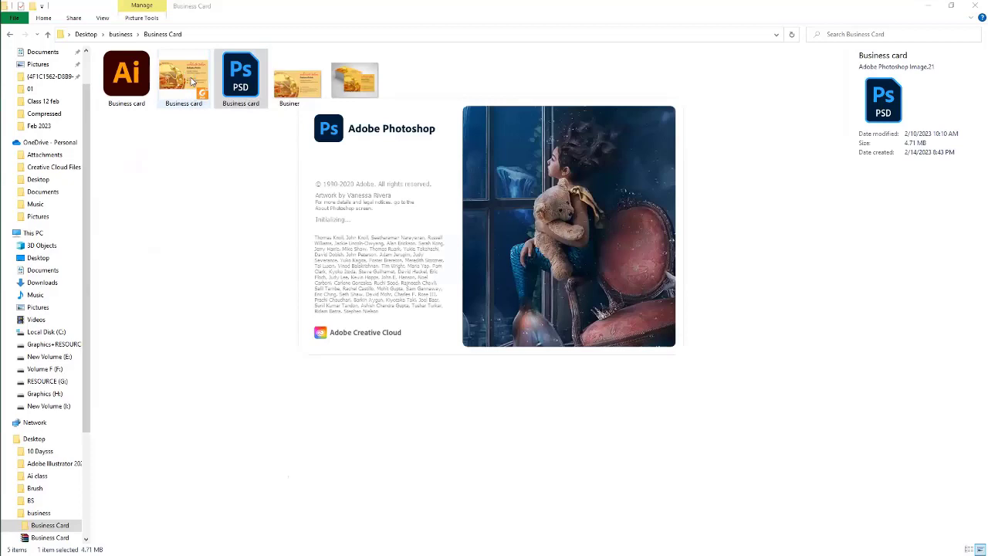
pyautogui.doubleClick(193, 79)
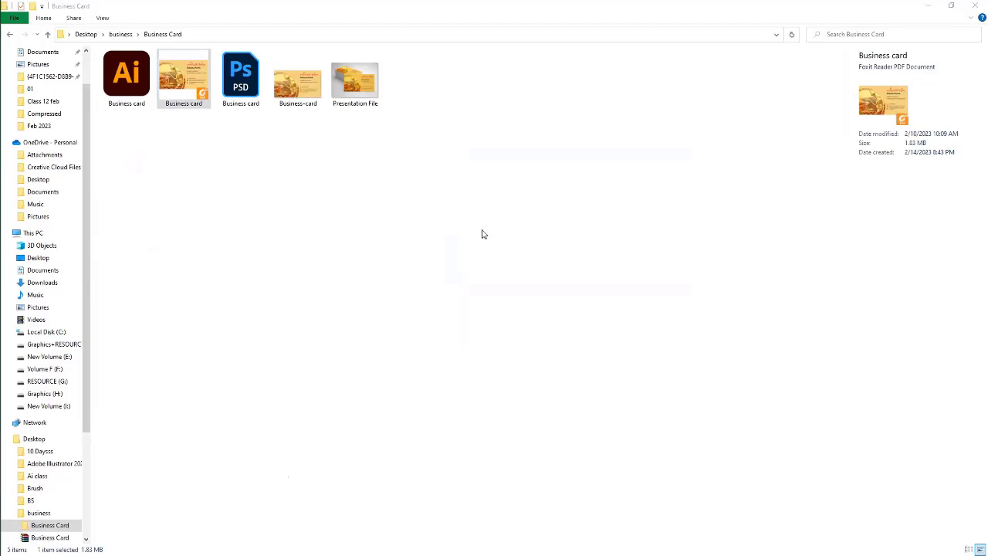
pyautogui.click(238, 82)
pyautogui.rightClick(238, 82)
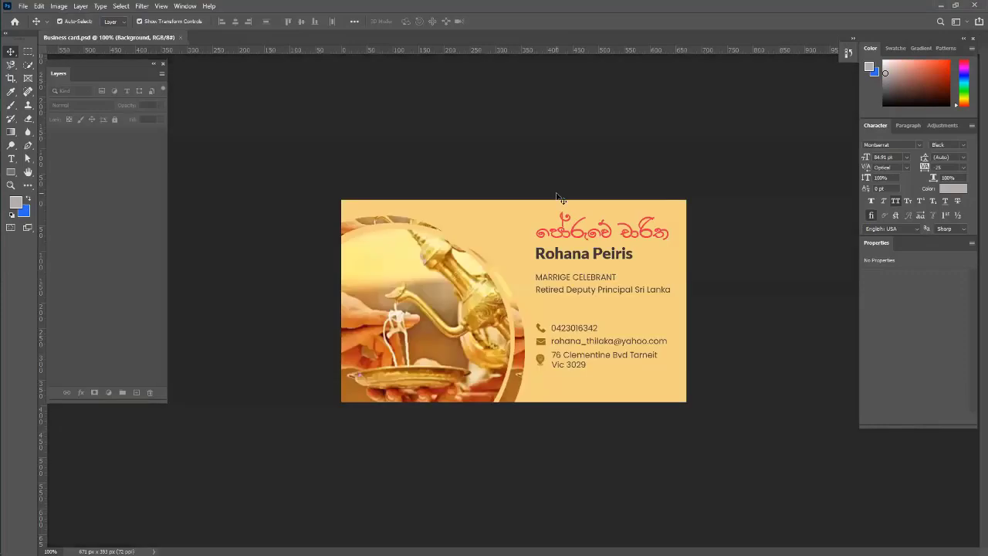
# Step: Select the red Sinhala title layer and check its font name in the Properties panel
pyautogui.click(647, 234)
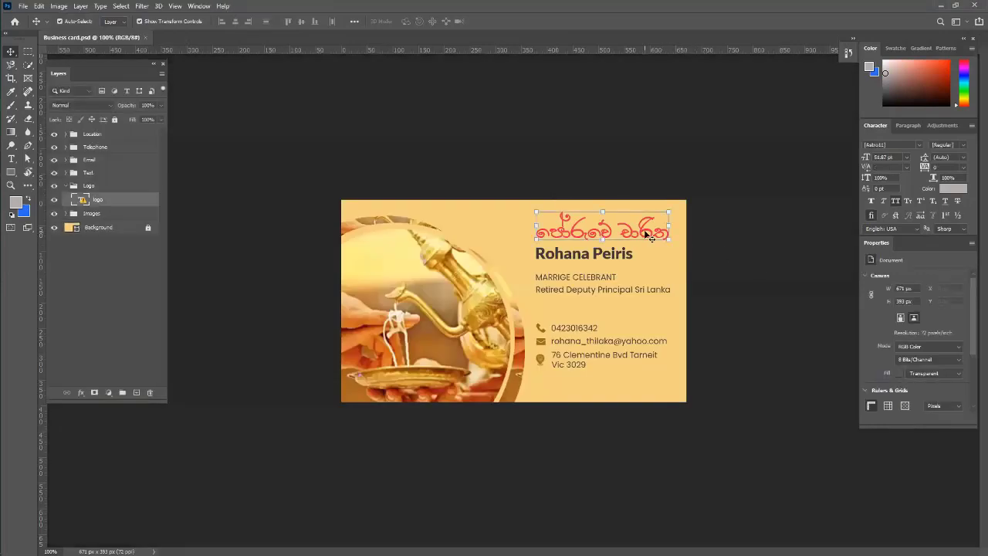
pyautogui.click(642, 237)
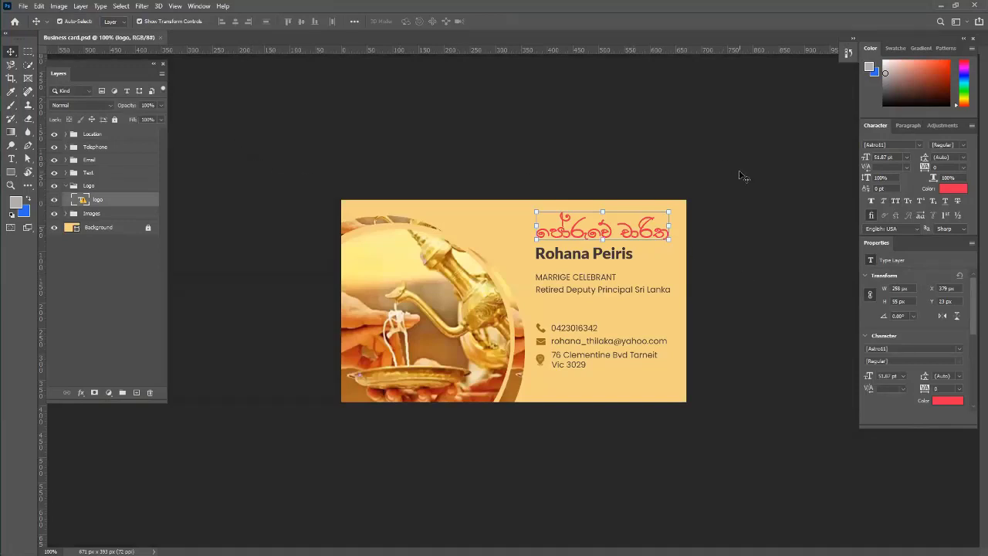
pyautogui.click(899, 350)
pyautogui.click(663, 221)
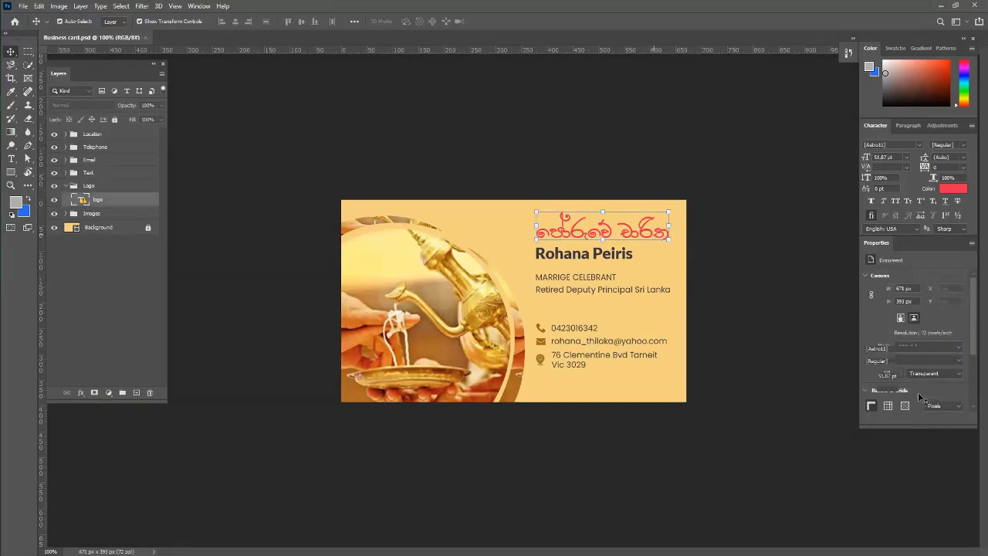
pyautogui.click(895, 347)
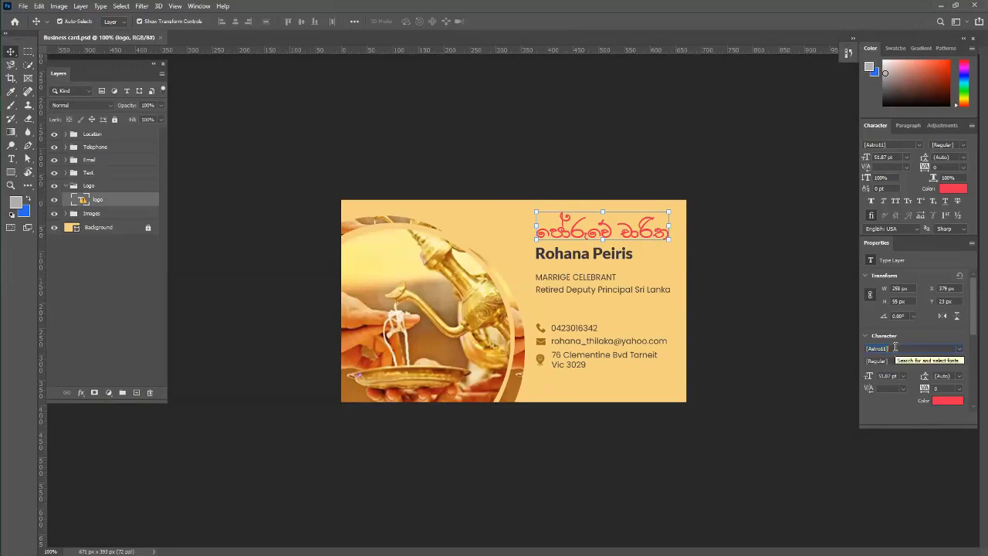
pyautogui.click(600, 237)
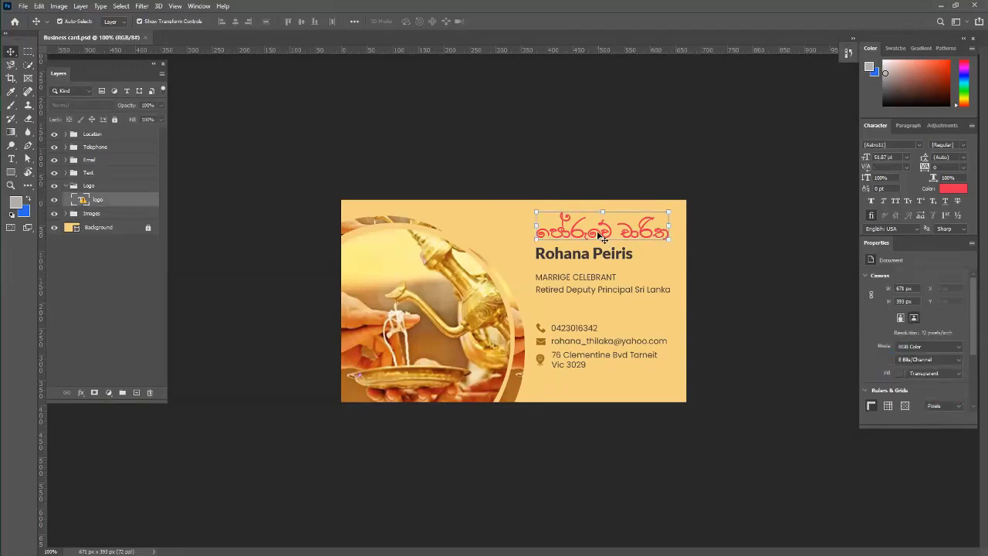
pyautogui.moveTo(1, 220)
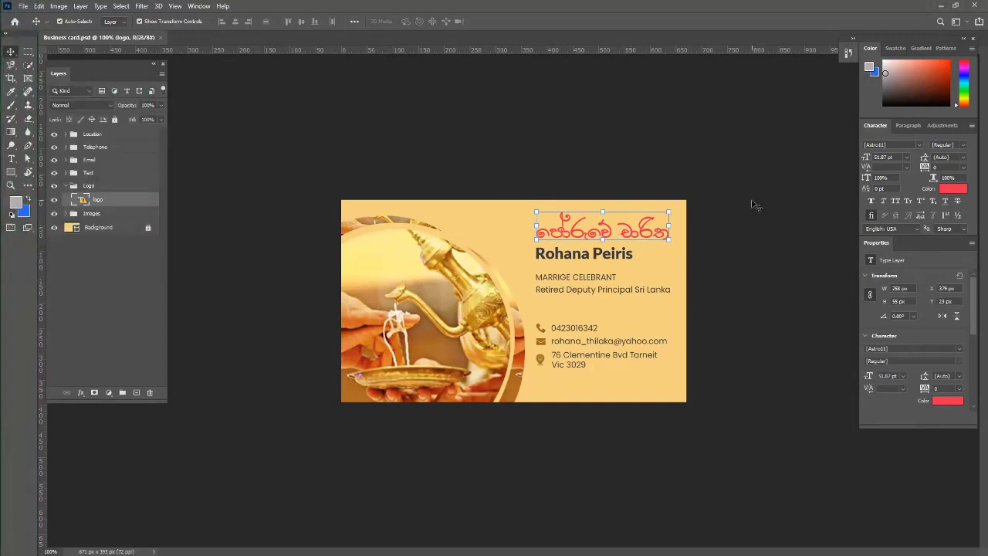
# Step: Try deleting the debug file, dismiss the file-in-use warning, and move up to the business folder
pyautogui.moveTo(2, 122)
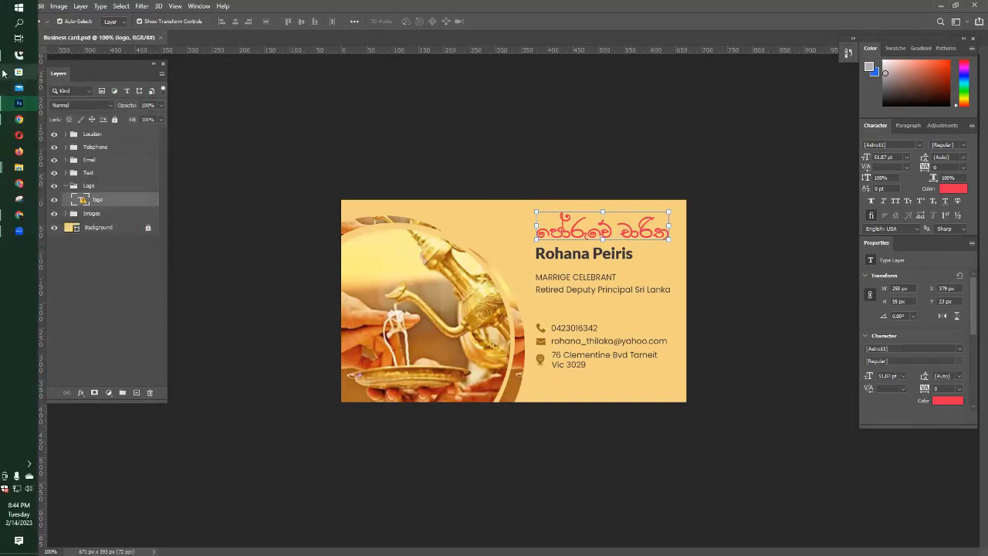
pyautogui.moveTo(12, 173)
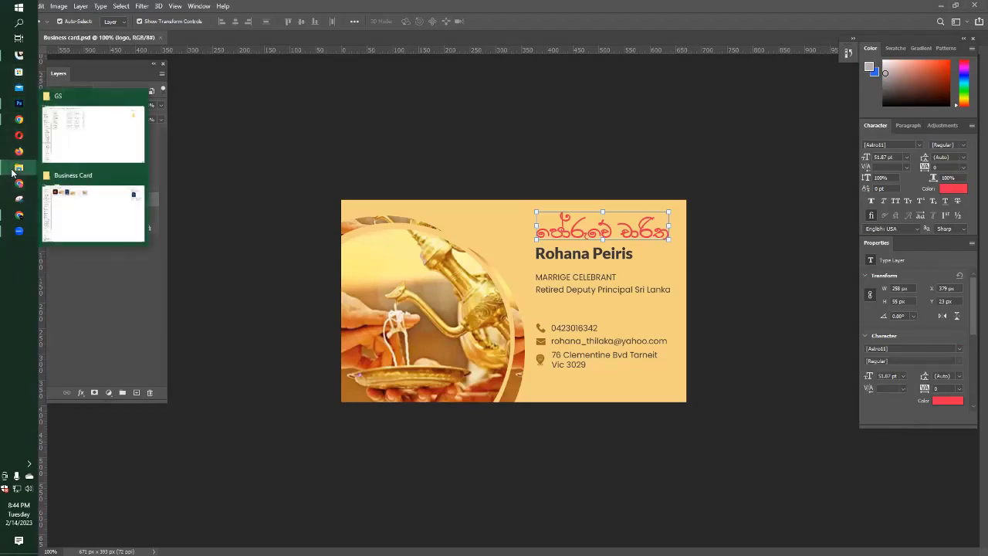
pyautogui.click(72, 200)
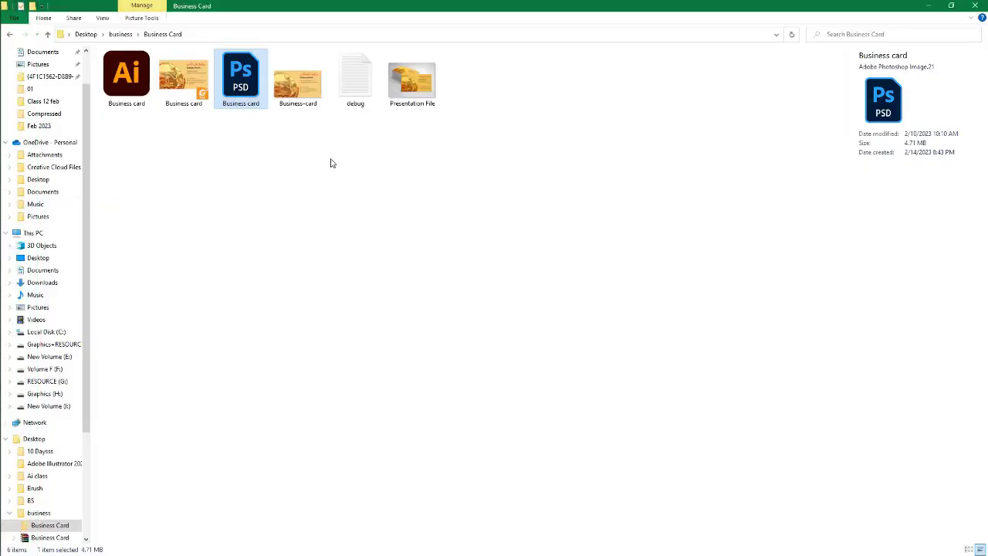
pyautogui.click(351, 99)
pyautogui.press('Delete')
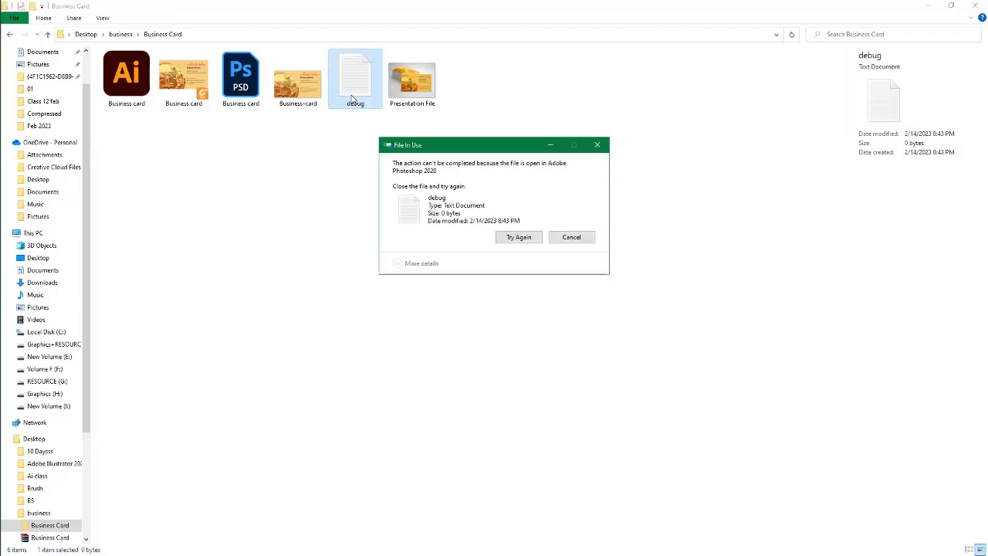
pyautogui.click(571, 237)
pyautogui.click(47, 34)
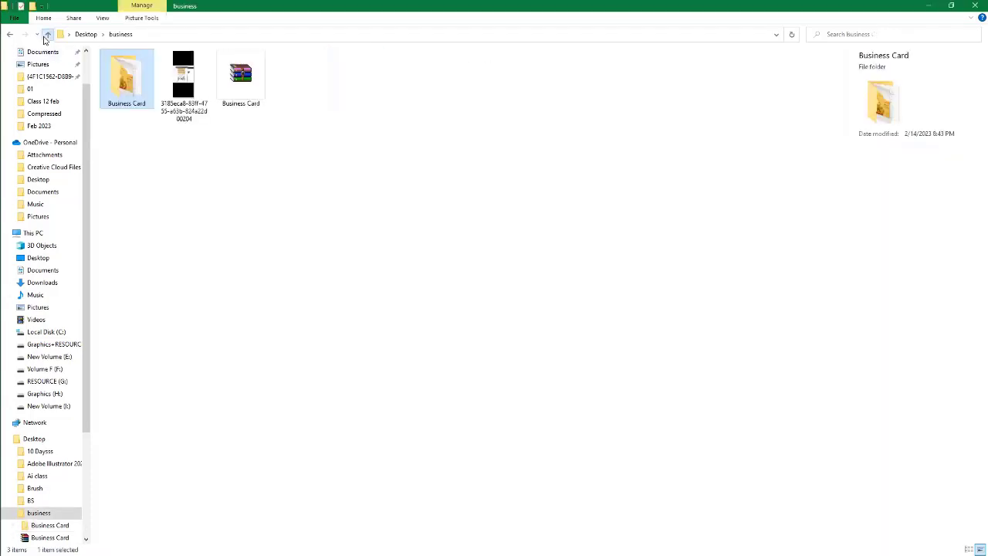
# Step: View the client's JFIF feedback screenshot in Photos, then close the viewer
pyautogui.doubleClick(184, 78)
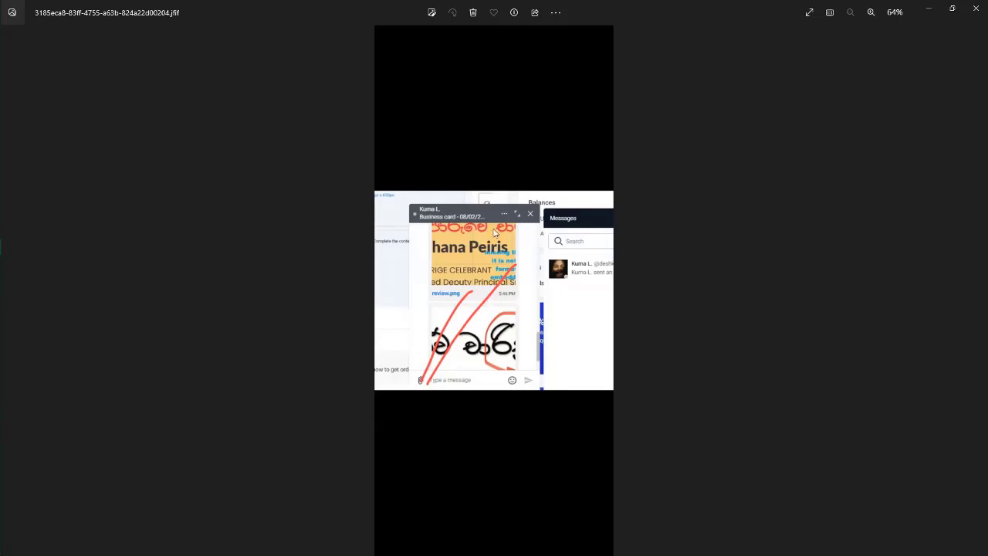
pyautogui.click(974, 7)
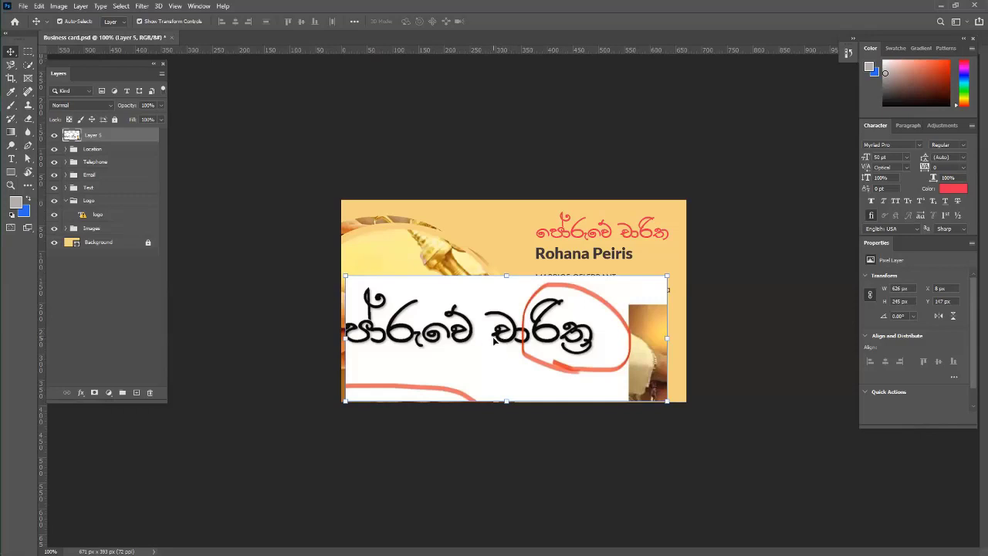
# Step: Place the feedback screenshot as Layer 5, 626 × 285 px at X 8, Y 147
pyautogui.moveTo(4, 108)
pyautogui.click(743, 270)
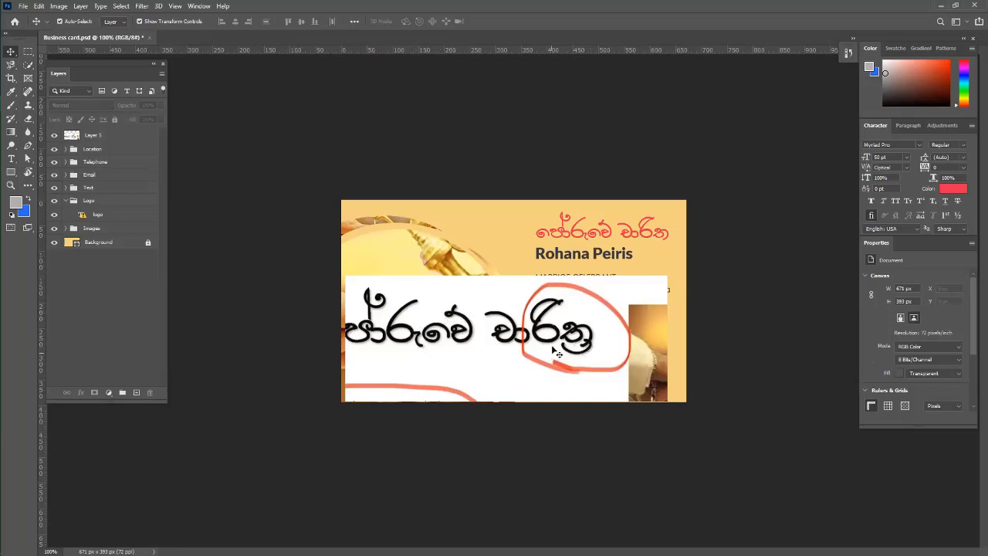
pyautogui.click(621, 234)
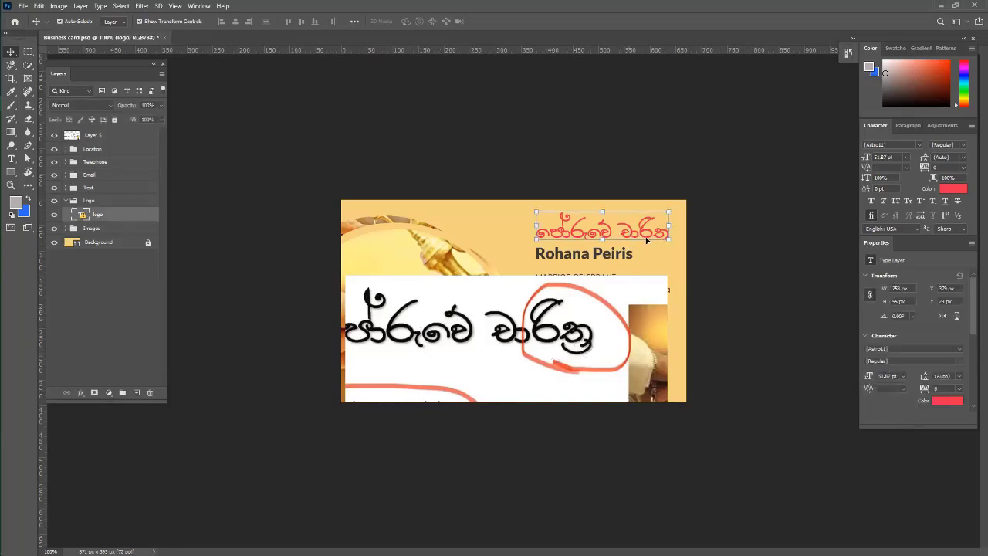
pyautogui.click(746, 269)
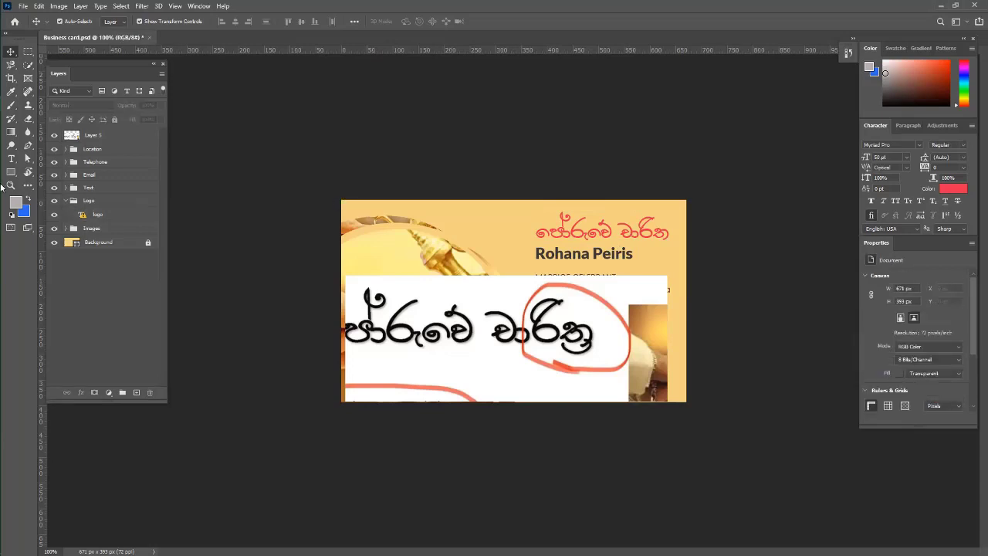
pyautogui.moveTo(1, 186)
pyautogui.click(556, 237)
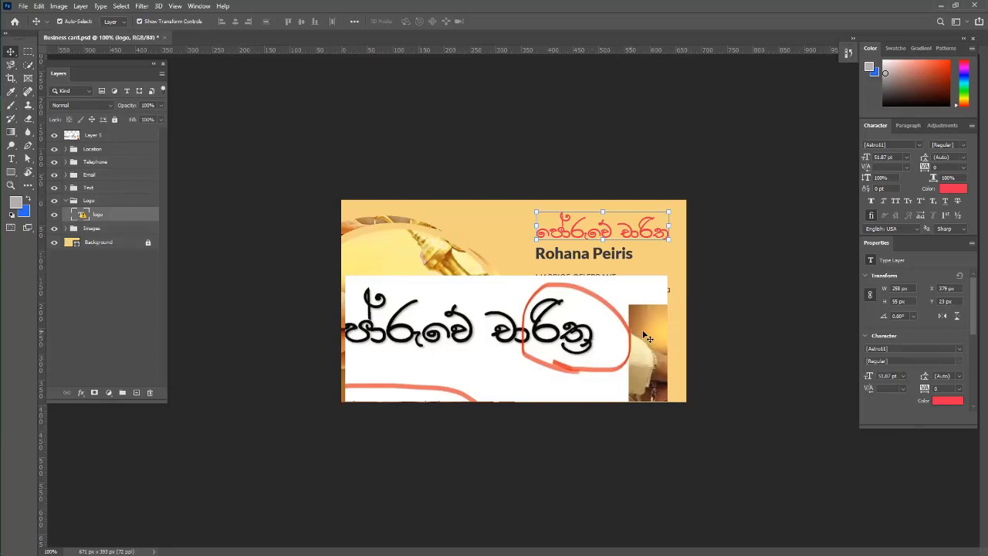
pyautogui.click(749, 293)
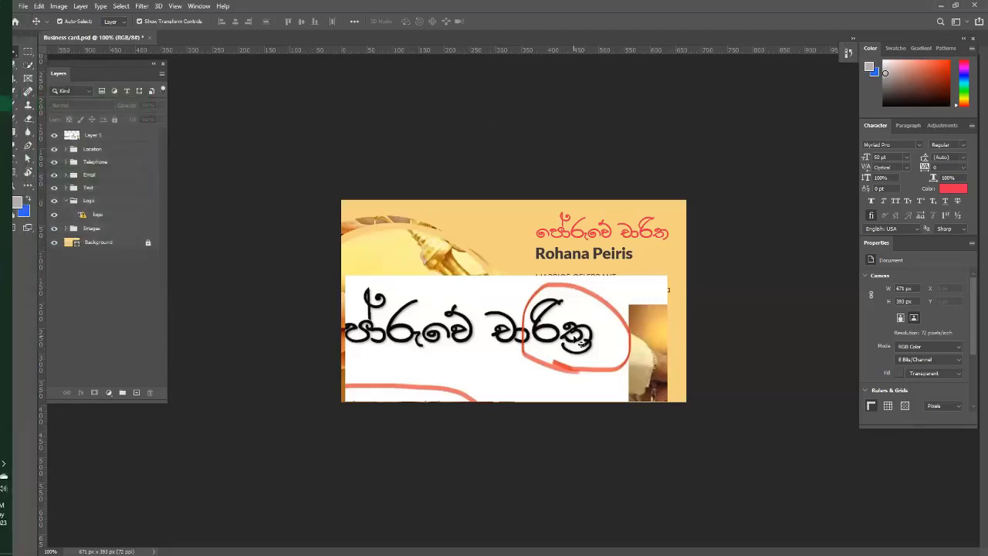
pyautogui.click(578, 342)
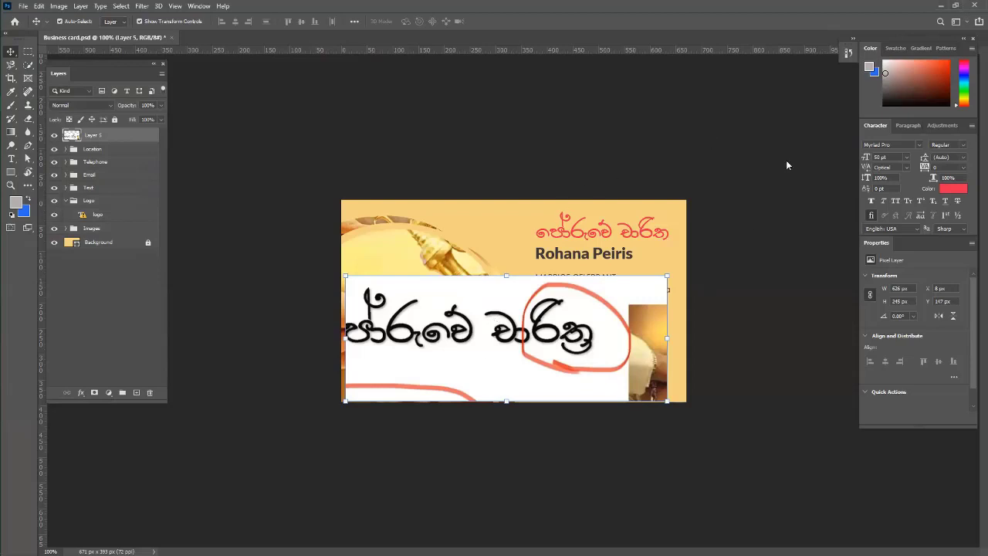
# Step: Close Photoshop, choosing No to discard the changes to Business card.psd
pyautogui.click(975, 5)
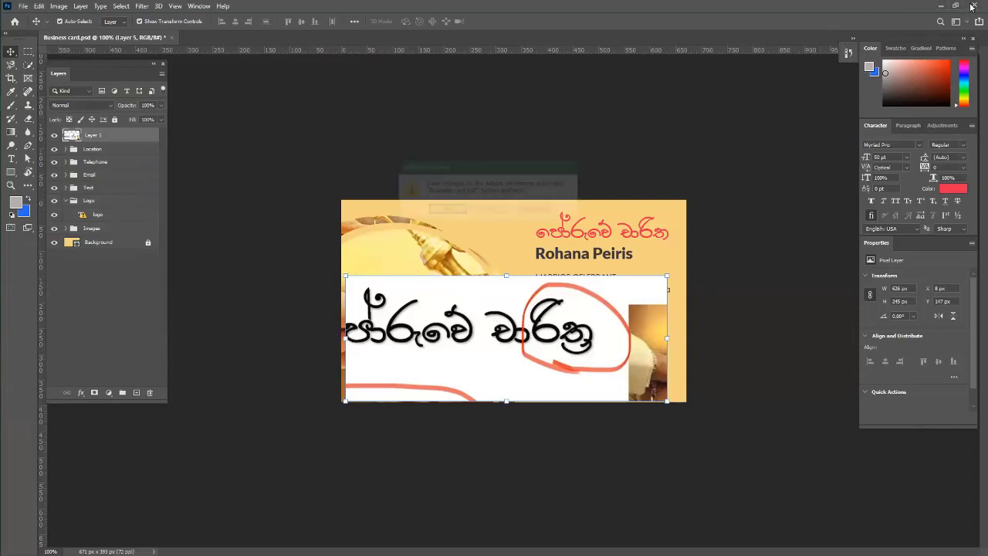
pyautogui.click(491, 210)
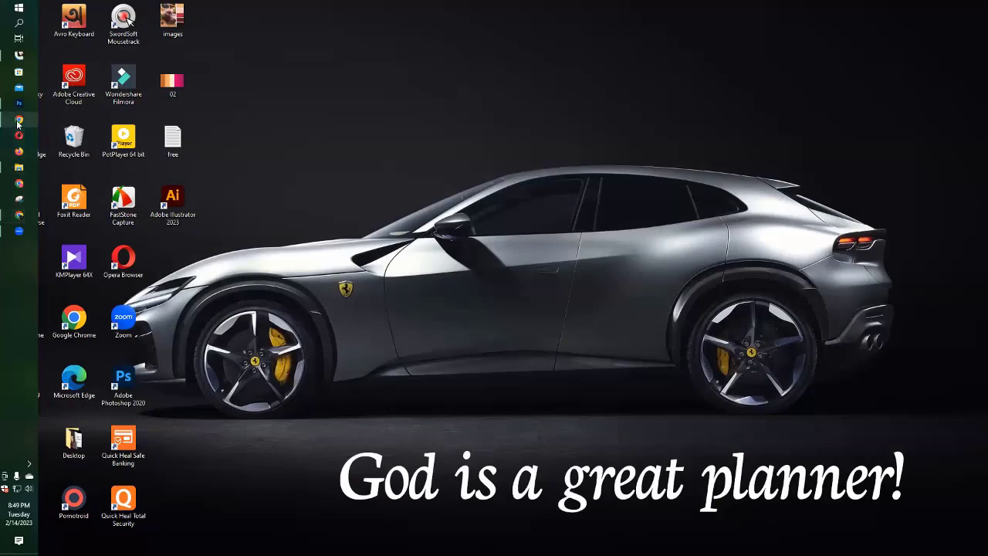
# Step: Briefly check the Freelancer dashboard in a new tab, then bring up the Zoom Post Attendee window
pyautogui.click(19, 122)
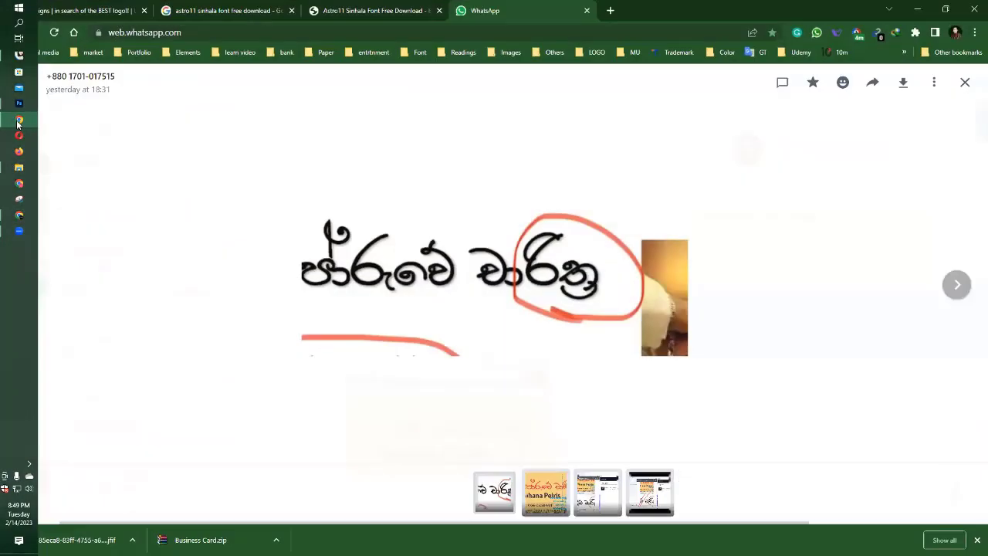
pyautogui.click(618, 10)
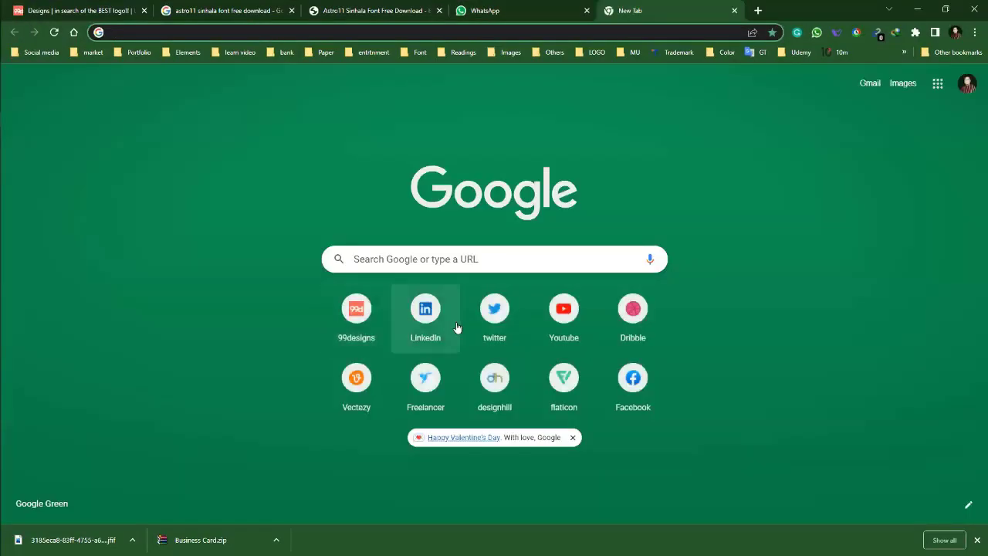
pyautogui.click(425, 378)
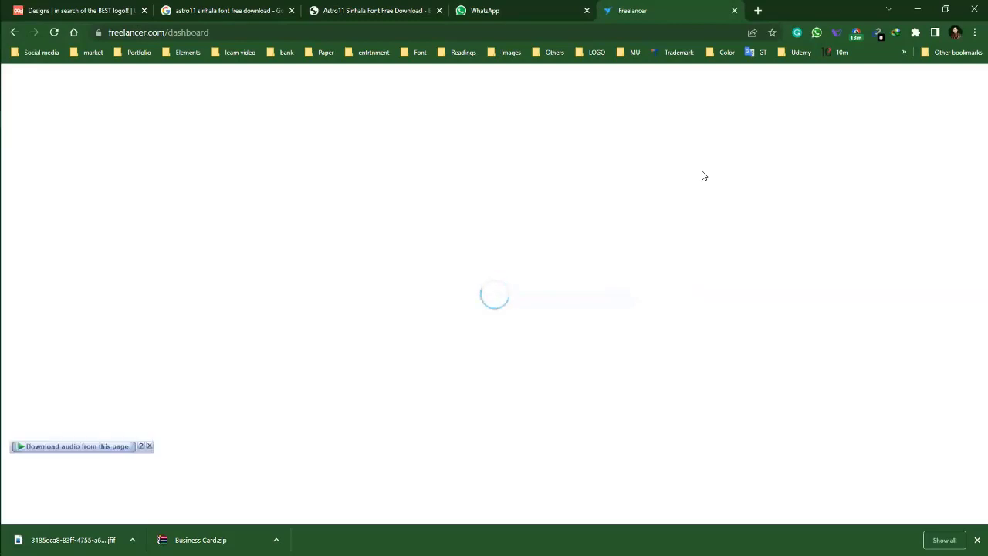
pyautogui.click(727, 79)
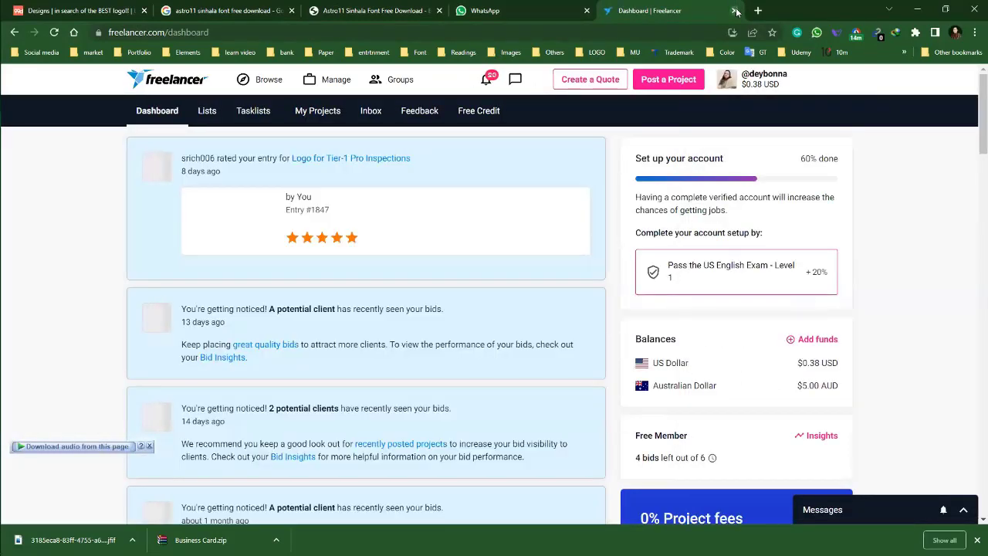
pyautogui.click(735, 11)
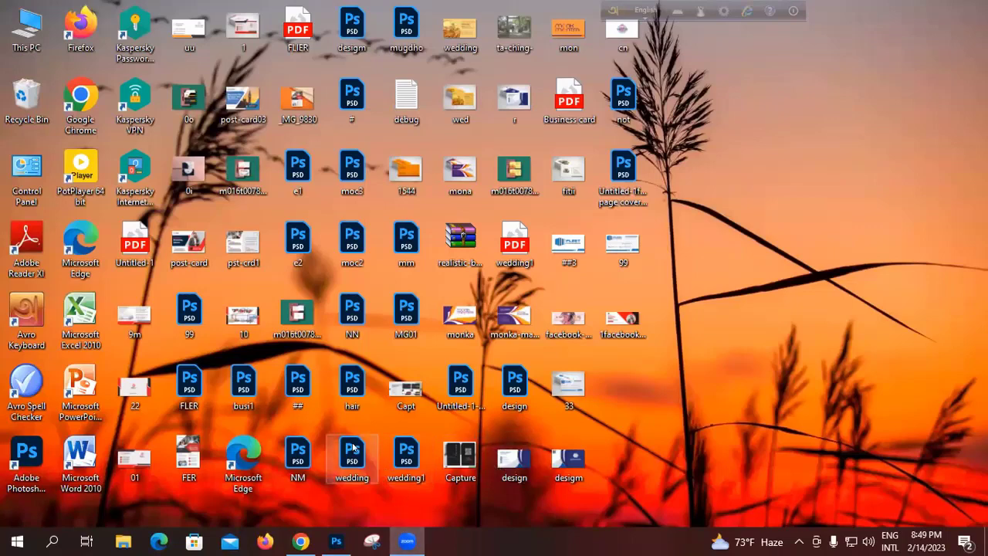
pyautogui.moveTo(300, 541)
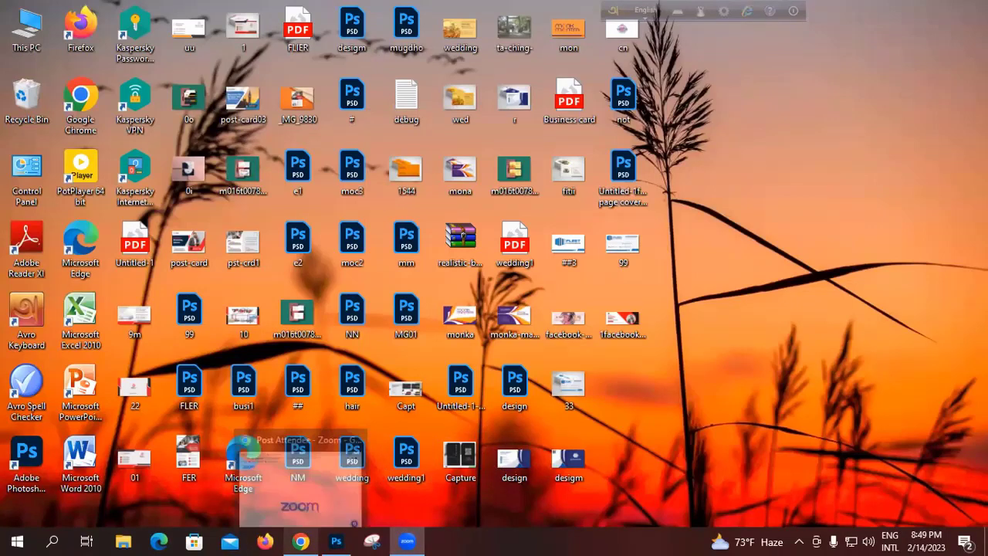
pyautogui.click(354, 524)
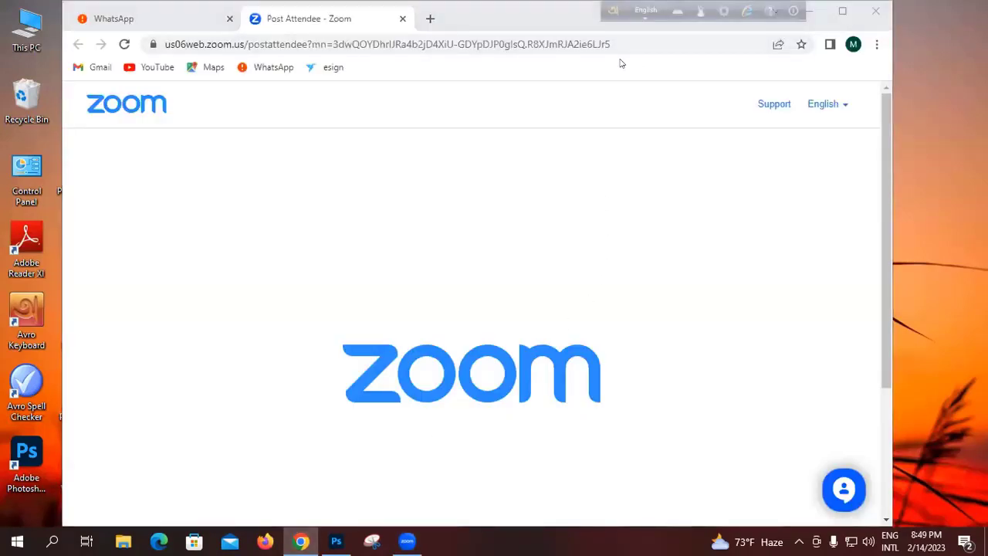
# Step: Search Google for freelancer.com in a new tab and open the freelancer.com home page result
pyautogui.click(429, 18)
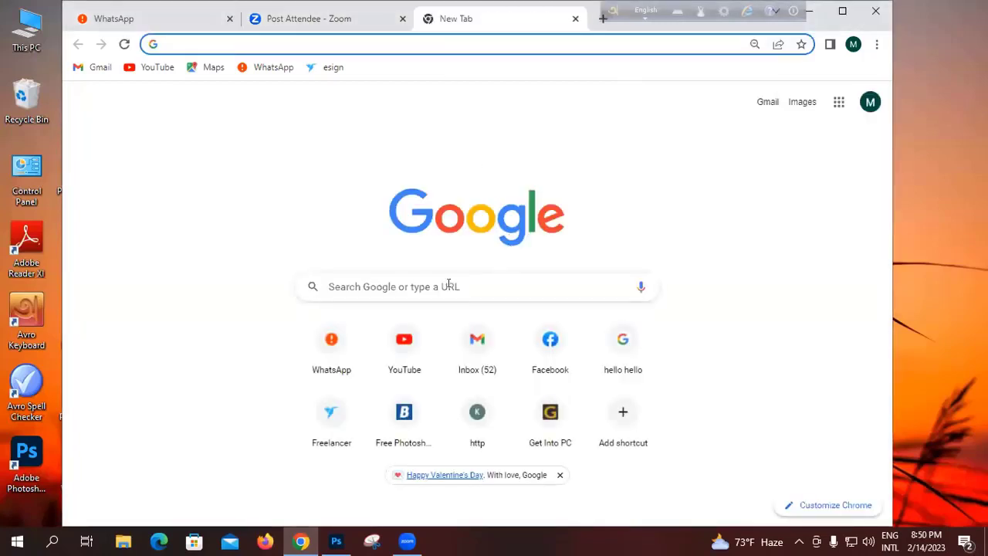
pyautogui.click(421, 295)
pyautogui.click(378, 318)
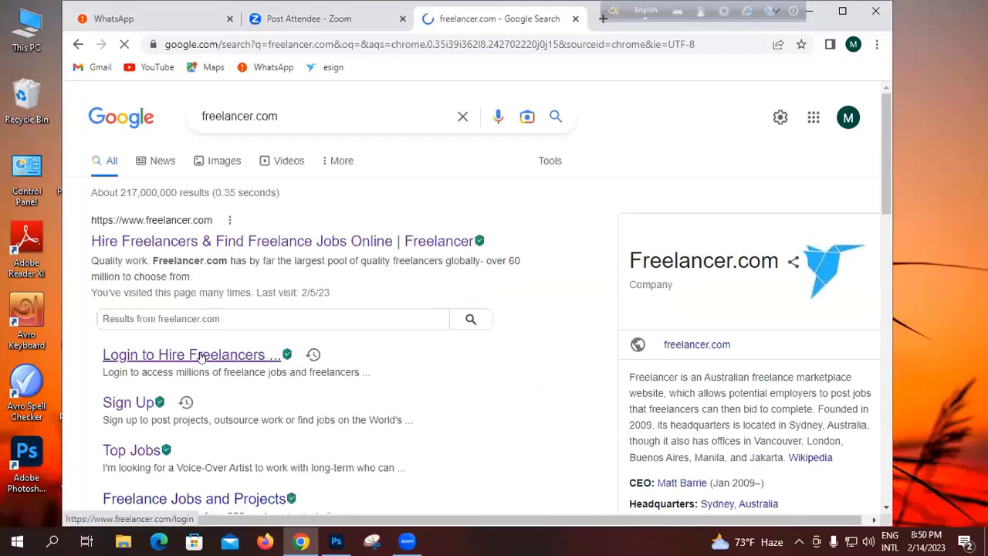
pyautogui.click(200, 357)
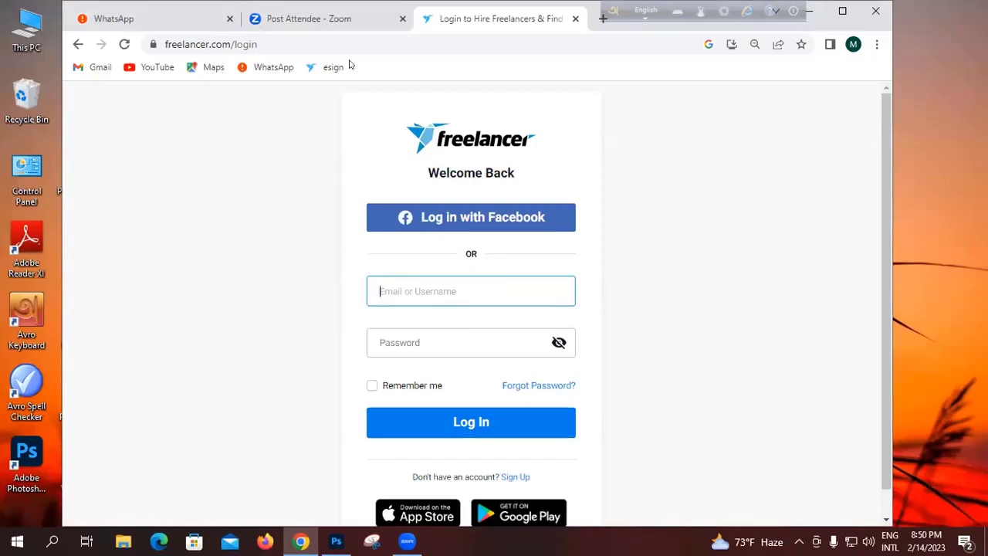
pyautogui.click(78, 44)
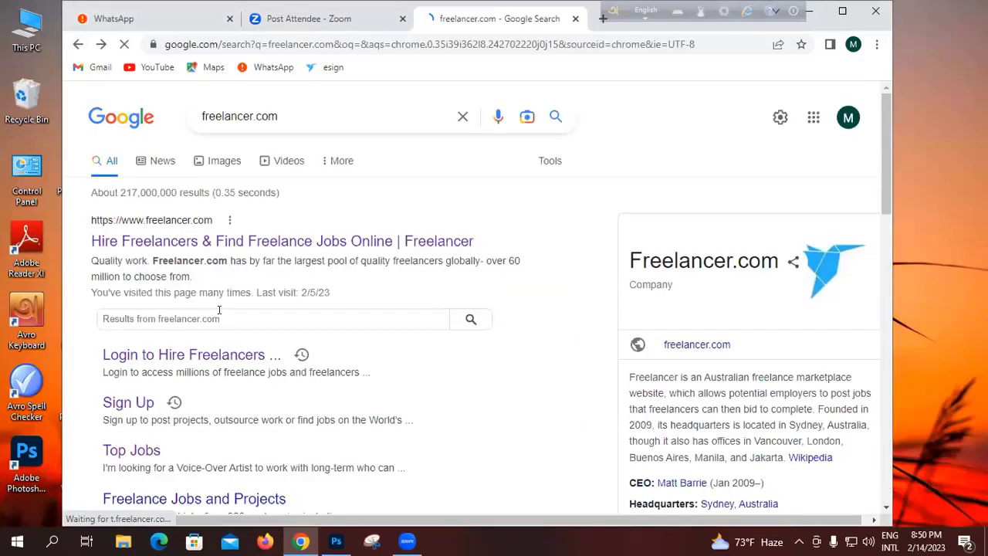
pyautogui.click(214, 241)
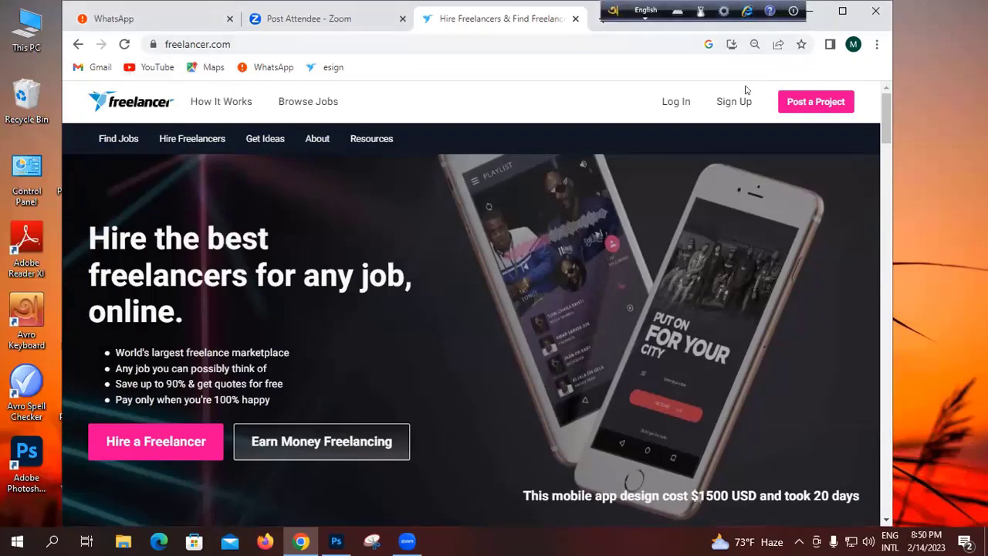
# Step: Open the Freelancer Welcome Back login form and step through the email and password fields
pyautogui.click(675, 103)
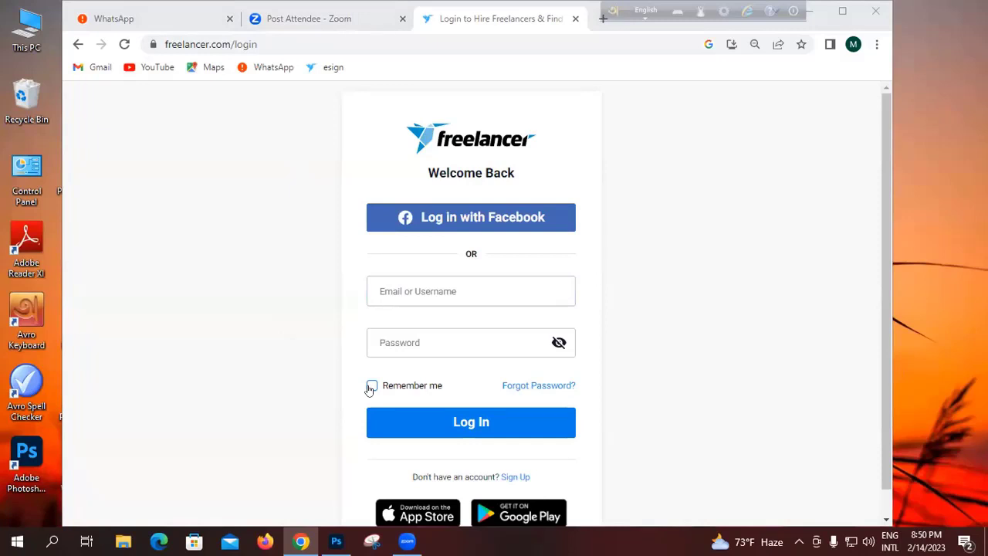
pyautogui.click(437, 289)
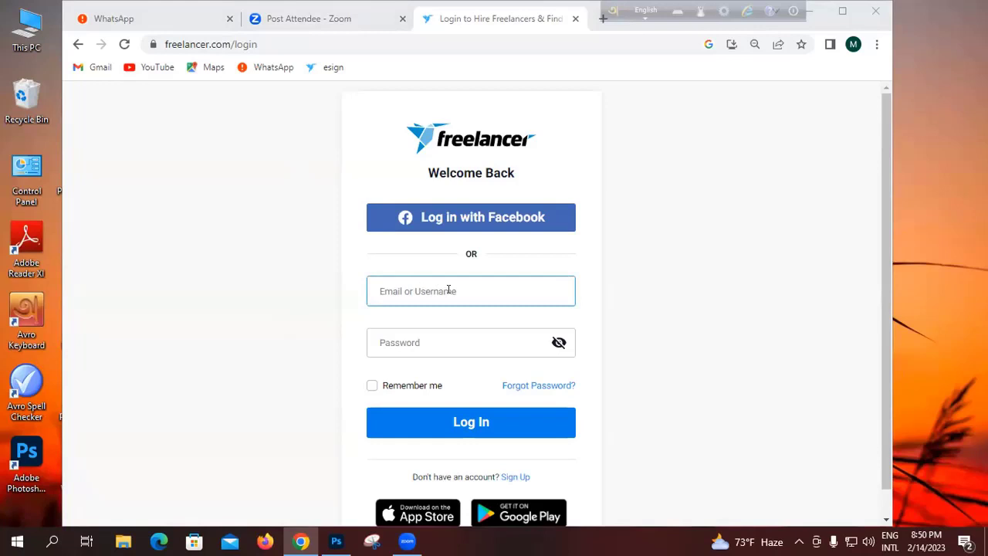
pyautogui.click(436, 341)
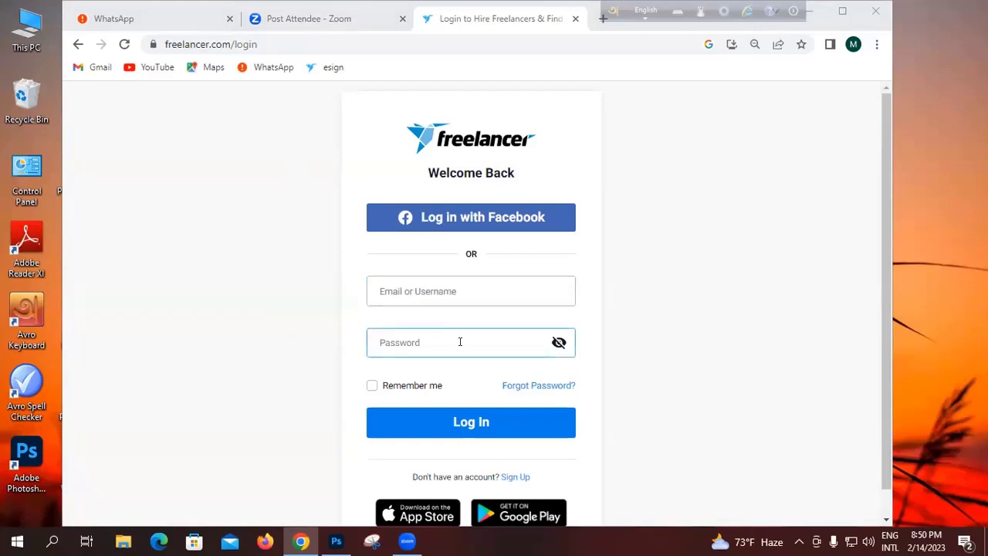
pyautogui.click(102, 493)
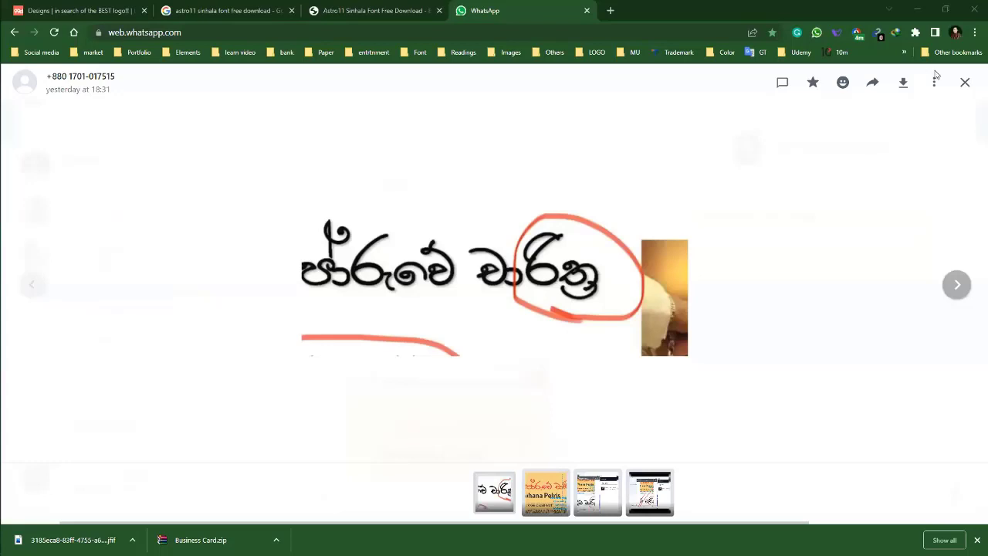
# Step: Close the WhatsApp and Astro11 Sinhala font tabs and minimise Chrome
pyautogui.click(585, 11)
pyautogui.click(439, 11)
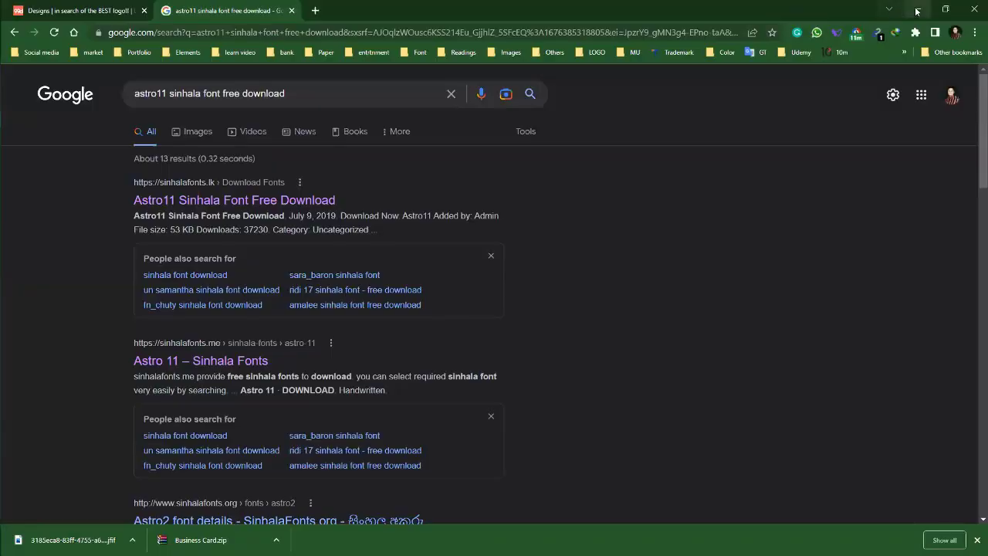
pyautogui.click(916, 9)
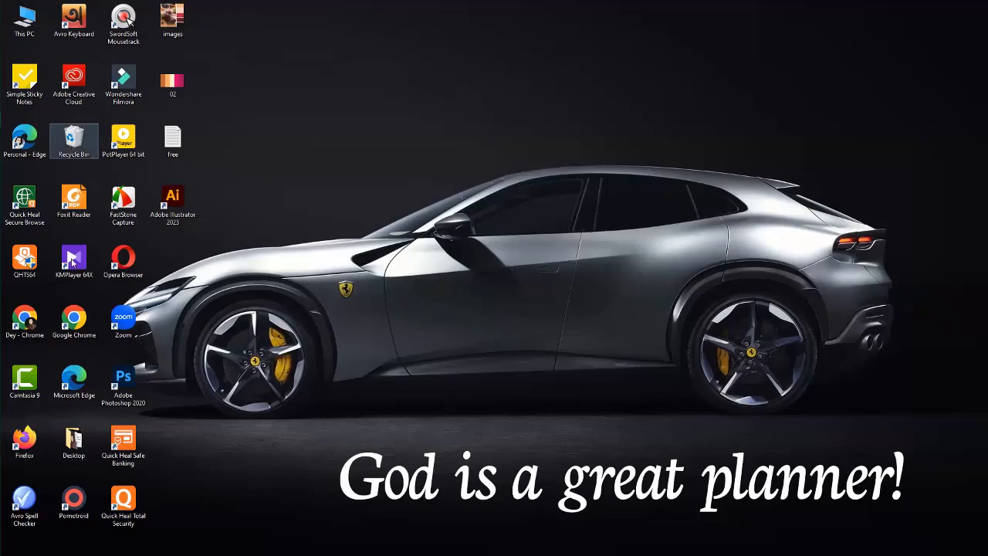
# Step: Run the Set-up file in the Desktop's Adobe Illustrator 2020 folder as administrator
pyautogui.doubleClick(73, 440)
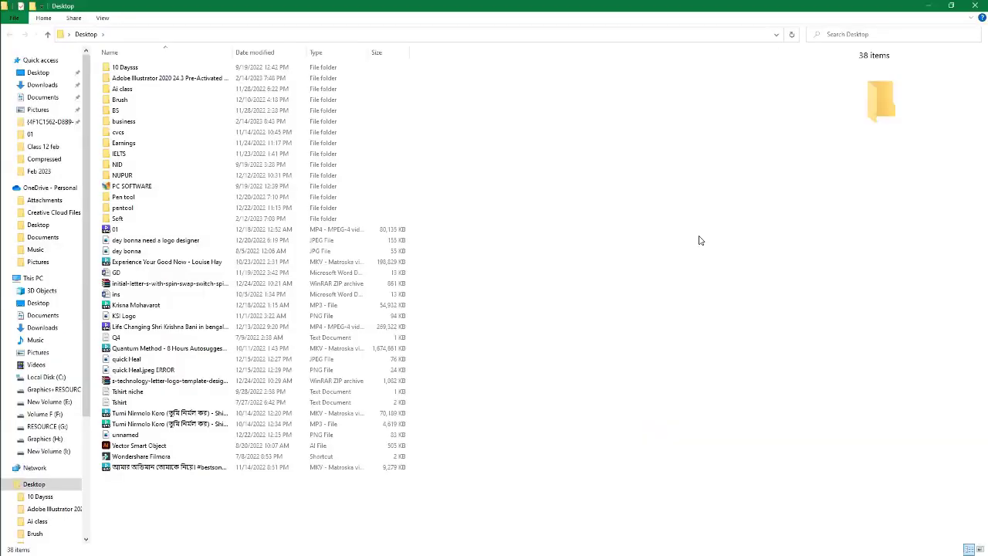
pyautogui.doubleClick(150, 79)
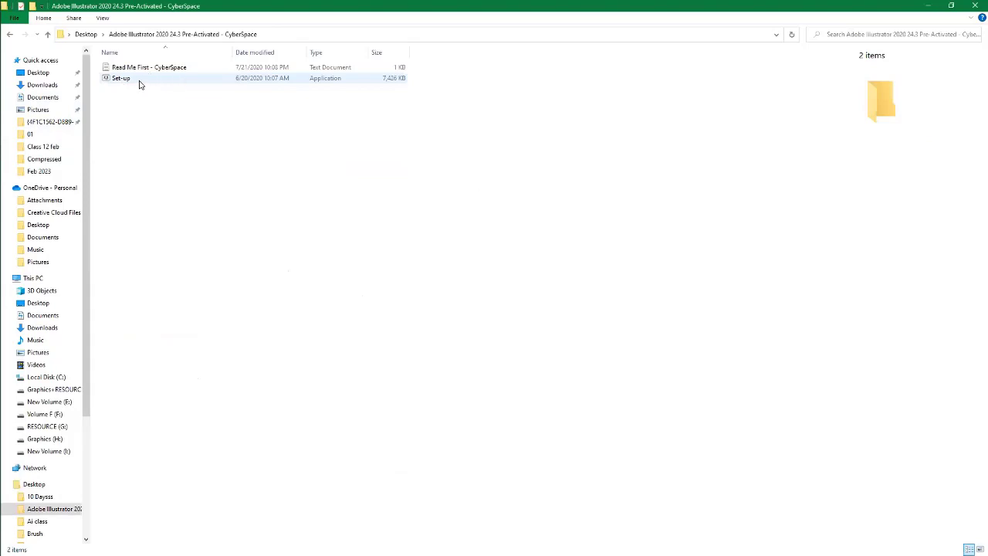
pyautogui.click(138, 83)
pyautogui.rightClick(138, 84)
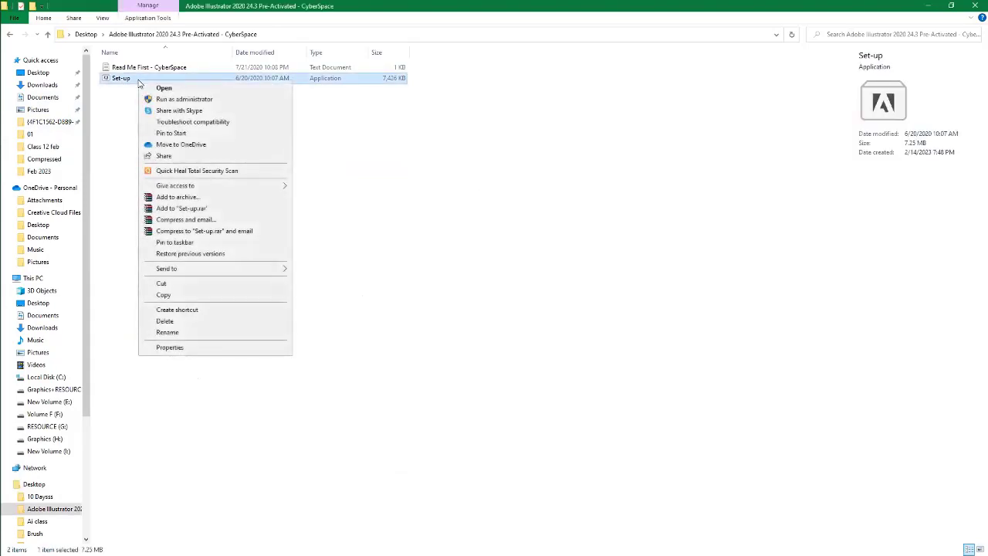
pyautogui.click(219, 101)
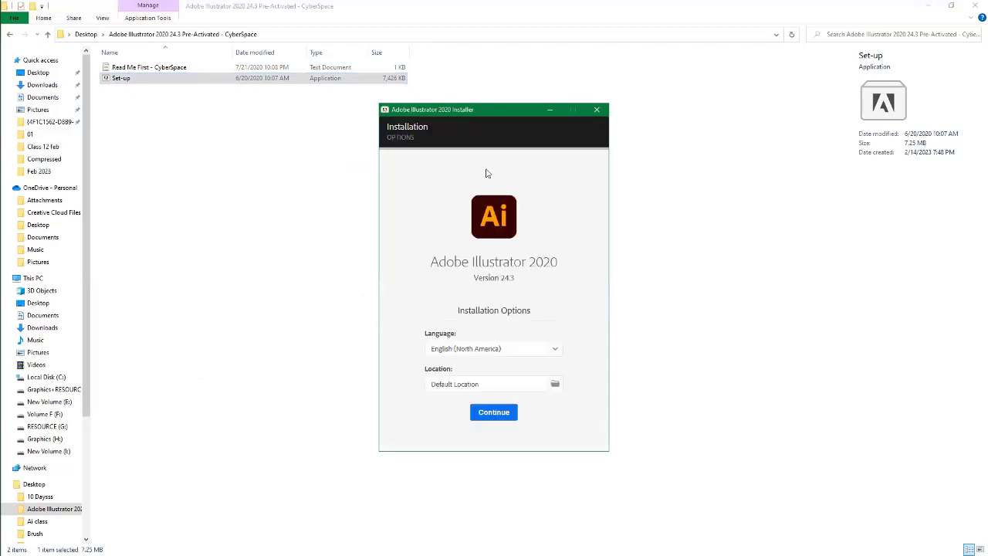
# Step: Install Illustrator 2020 with default language and location, then close the finished installer
pyautogui.moveTo(494, 110); pyautogui.dragTo(359, 102)
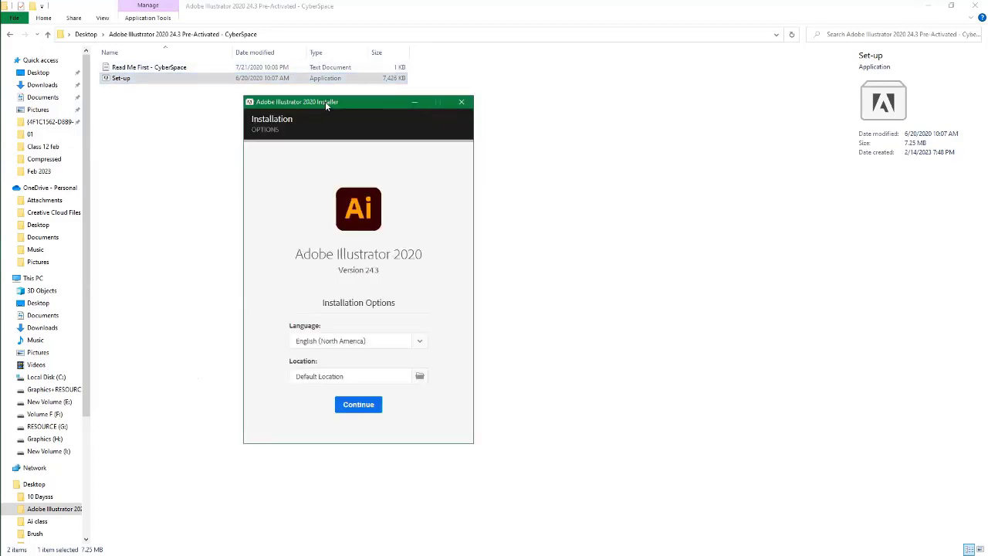
pyautogui.moveTo(324, 101); pyautogui.dragTo(749, 69)
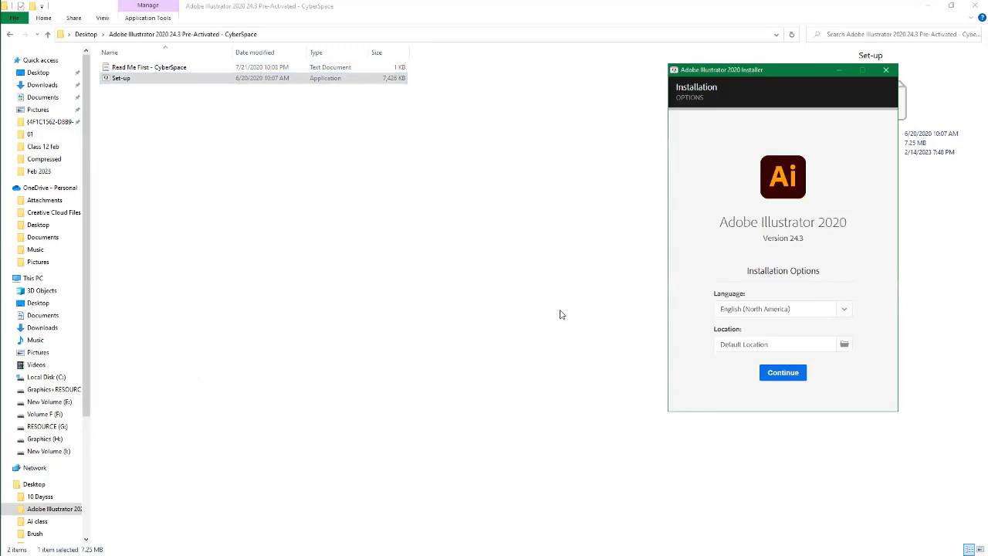
pyautogui.click(784, 377)
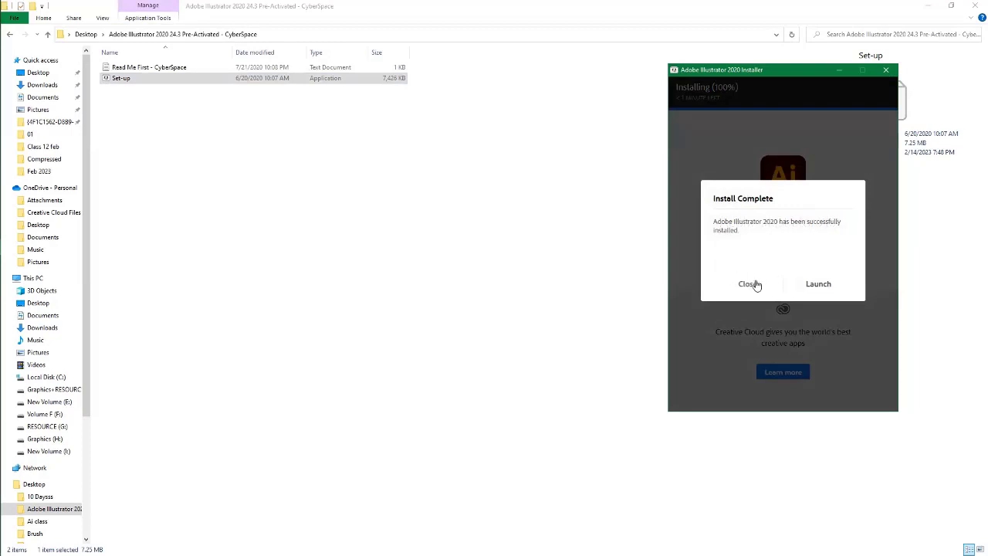
pyautogui.click(747, 284)
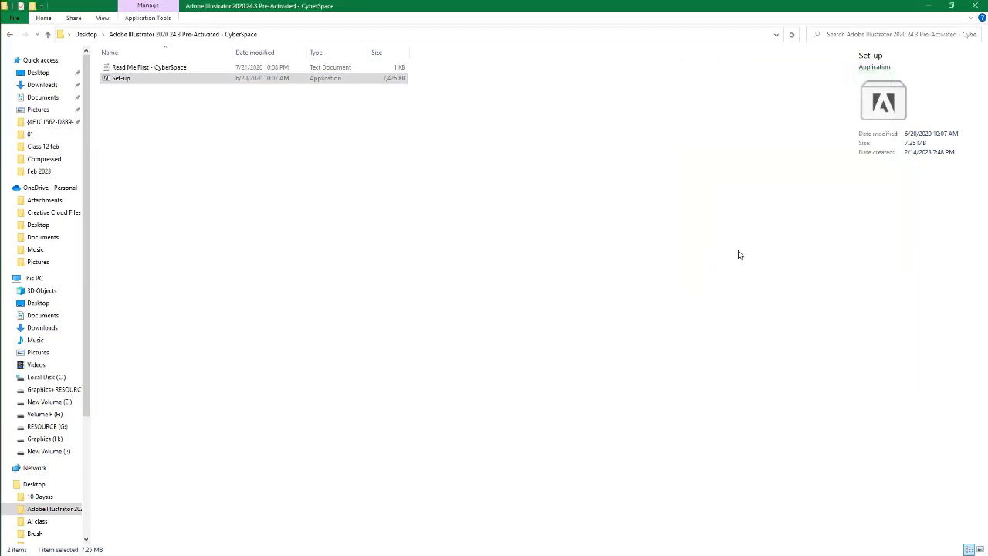
# Step: Close File Explorer and launch Adobe Illustrator 2020 by searching 'ill' in Windows search
pyautogui.click(974, 4)
pyautogui.moveTo(6, 406)
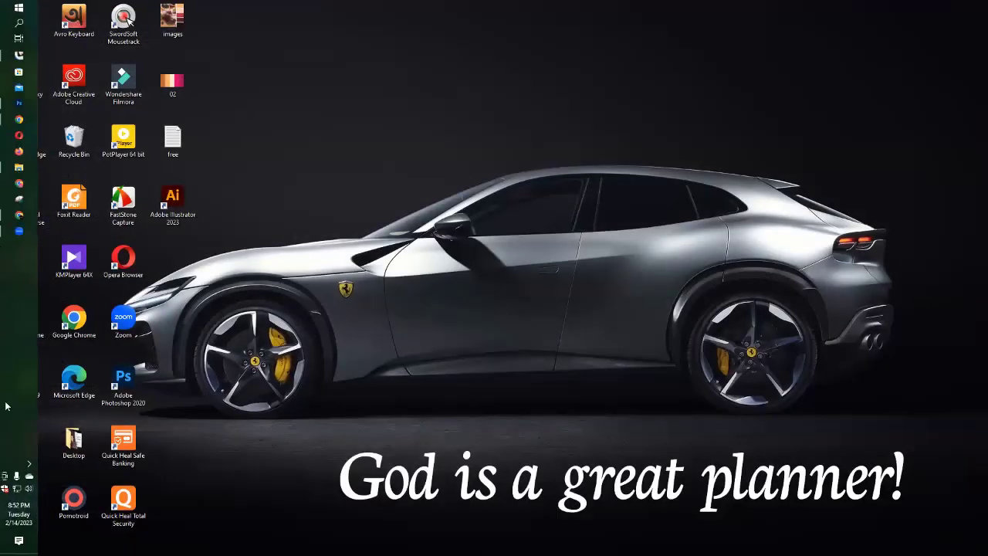
pyautogui.click(20, 23)
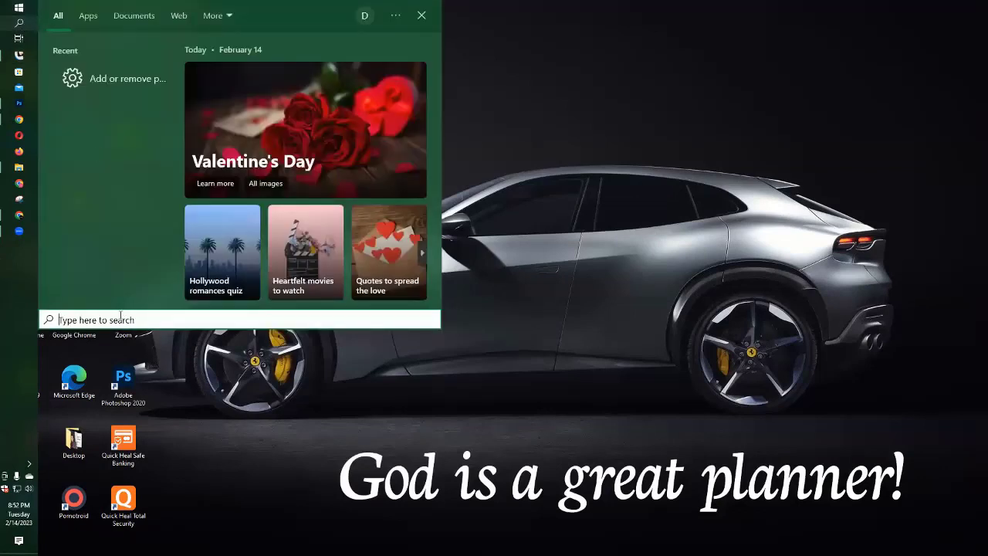
pyautogui.write('ill')
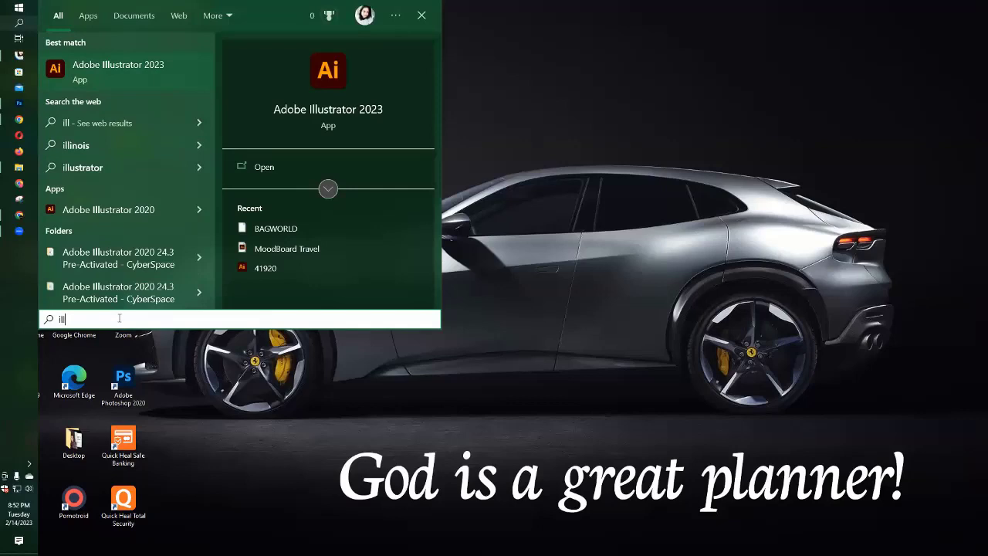
pyautogui.click(110, 212)
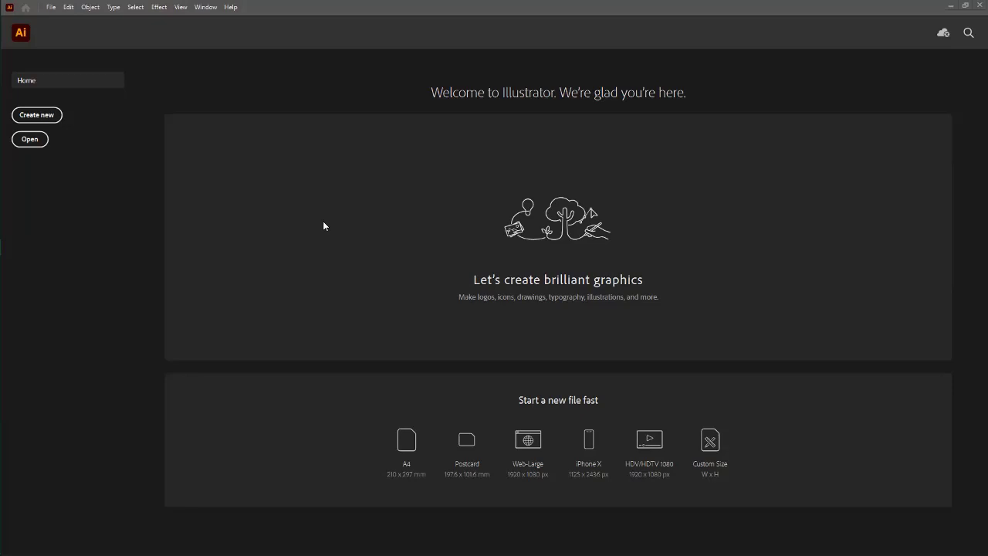
pyautogui.click(37, 114)
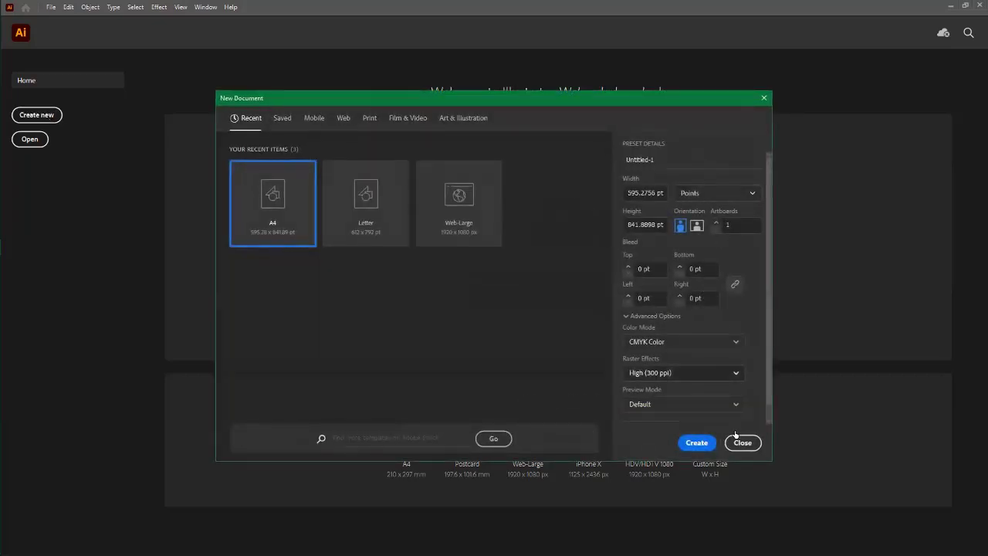
pyautogui.click(742, 443)
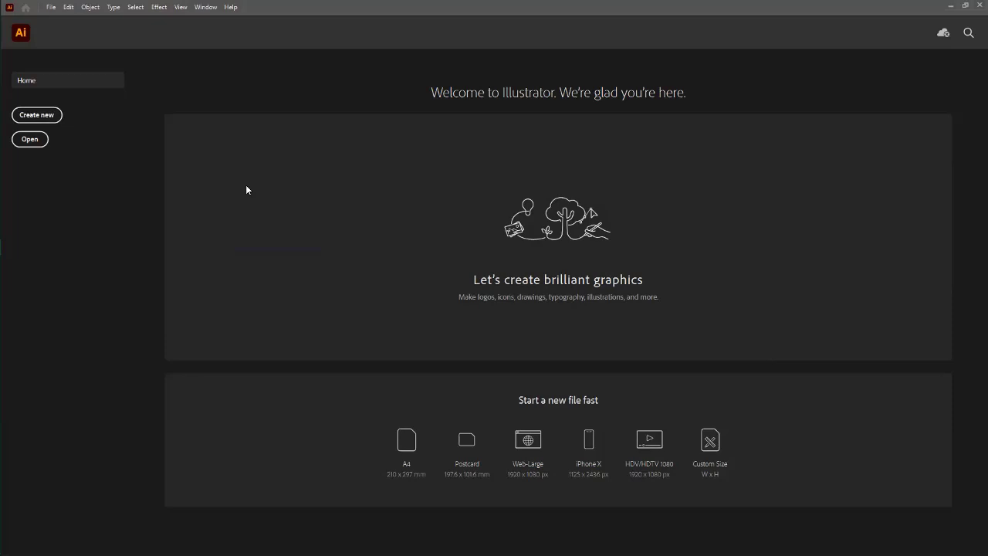
pyautogui.hotkey('ctrl', 'n')
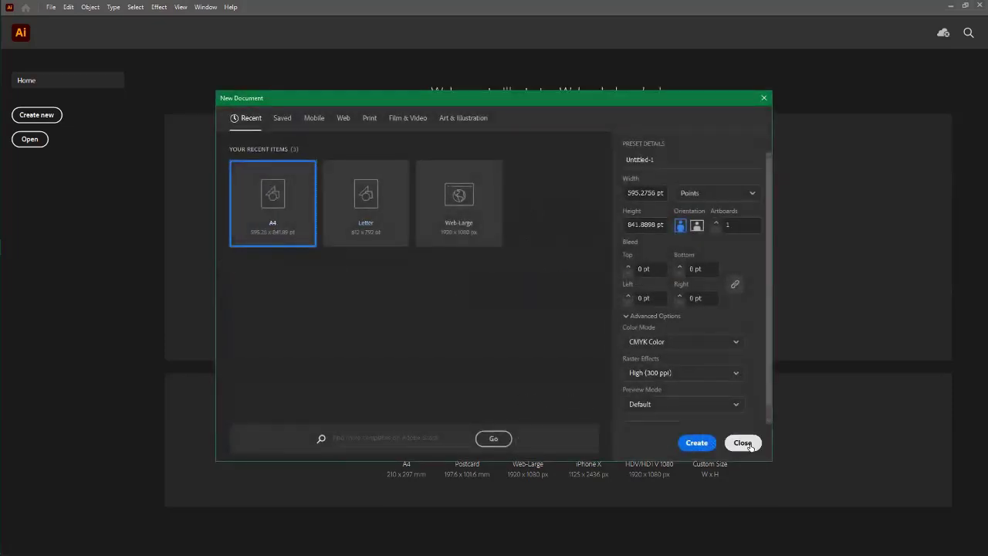
pyautogui.click(743, 443)
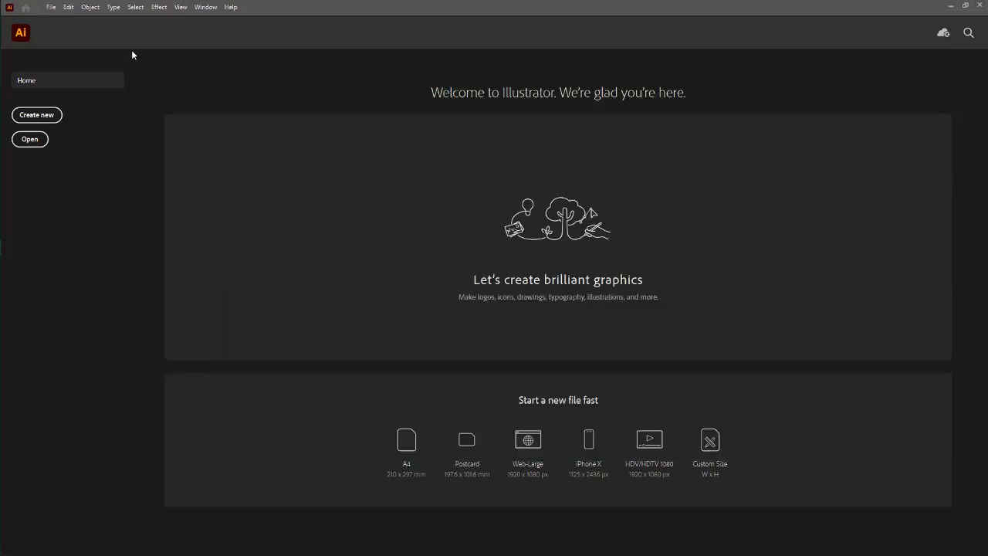
pyautogui.click(50, 7)
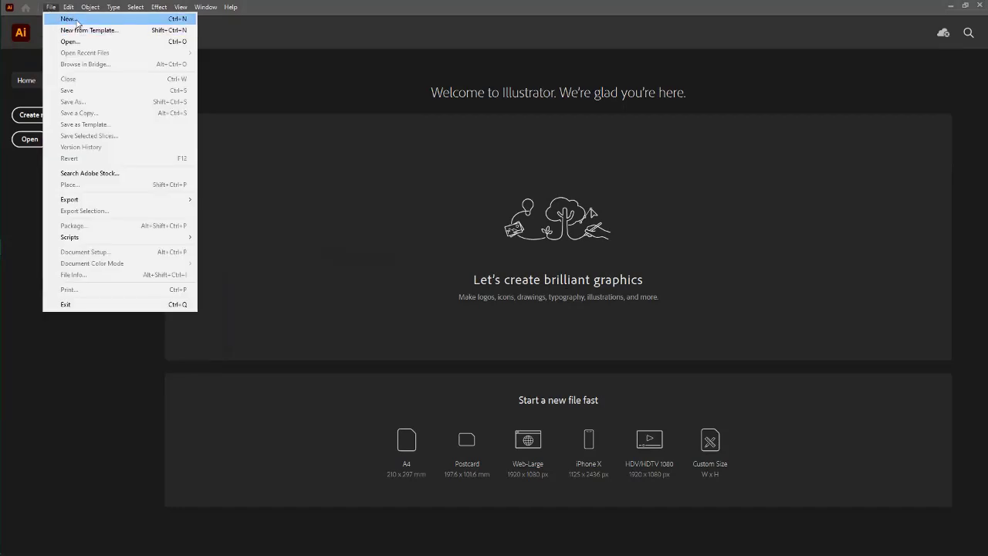
pyautogui.click(77, 20)
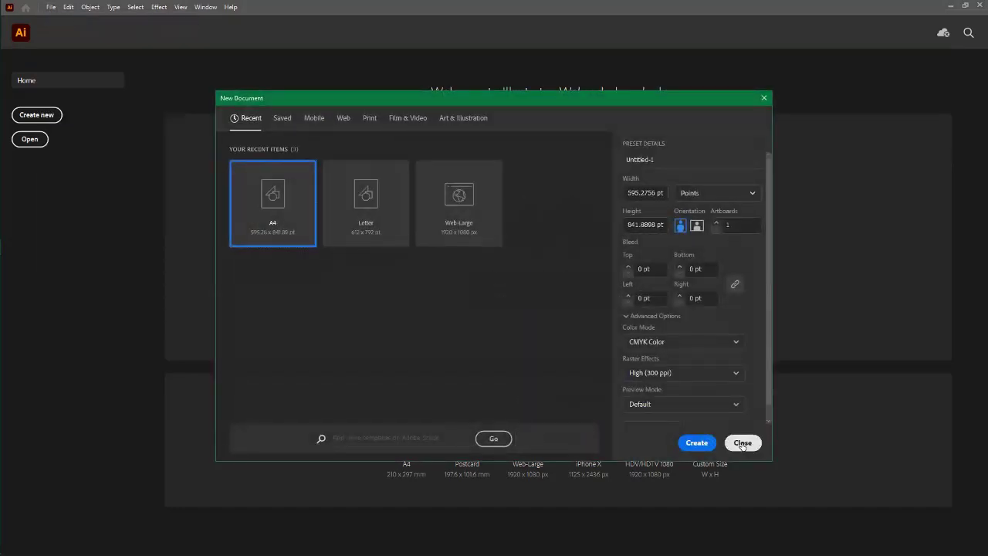
pyautogui.click(742, 443)
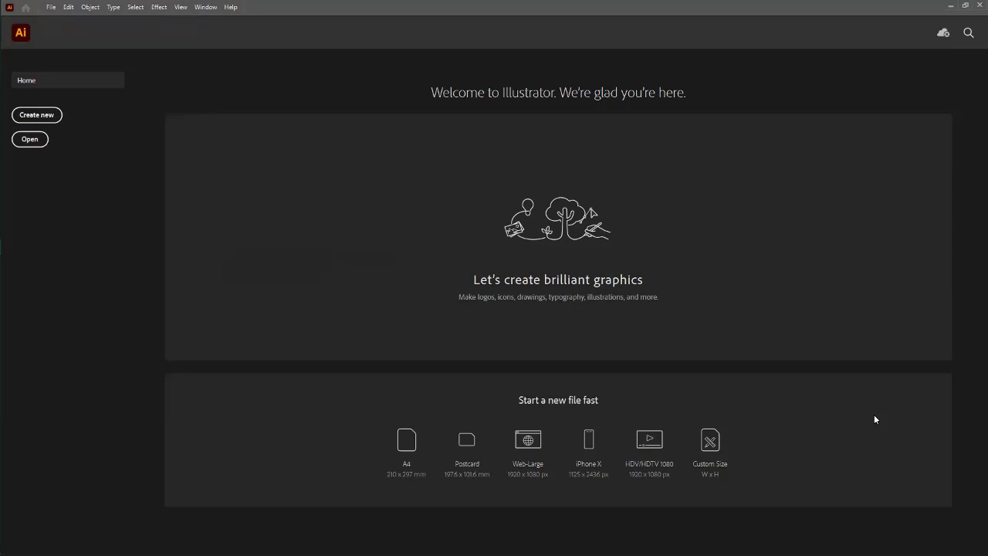
# Step: Start a new document with Ctrl+N and switch its units to Inches
pyautogui.hotkey('ctrl', 'n')
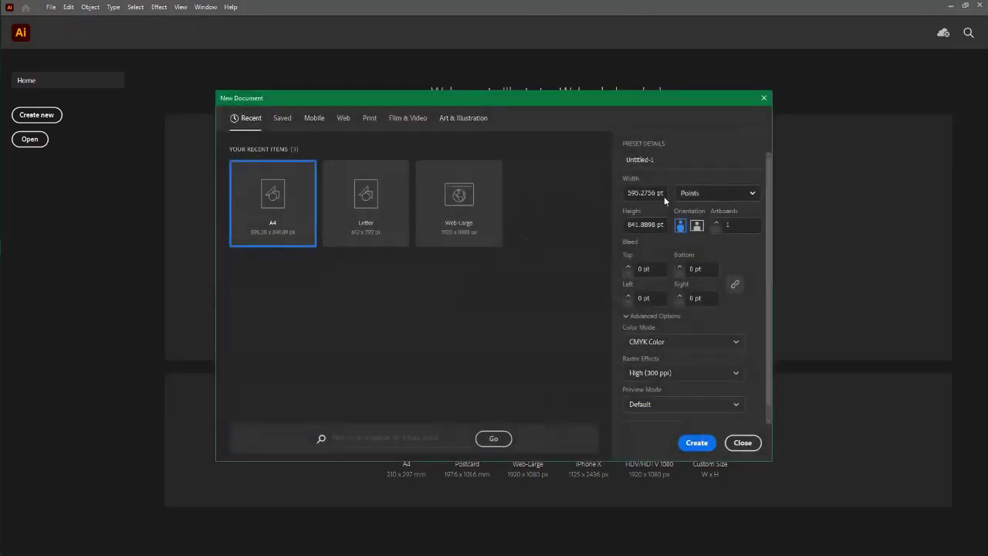
pyautogui.click(656, 160)
pyautogui.moveTo(655, 160); pyautogui.dragTo(608, 155)
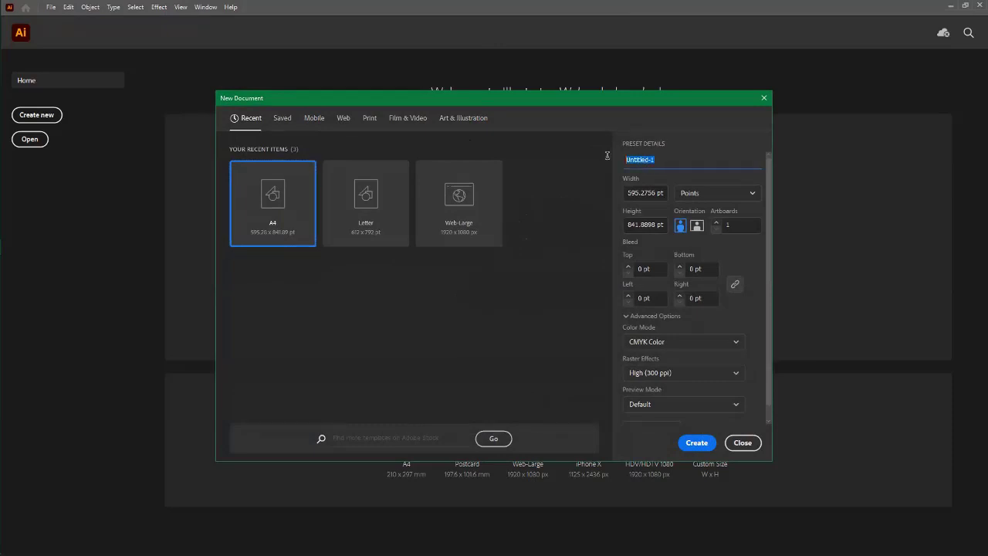
pyautogui.click(681, 158)
pyautogui.doubleClick(659, 160)
pyautogui.click(646, 193)
pyautogui.click(742, 194)
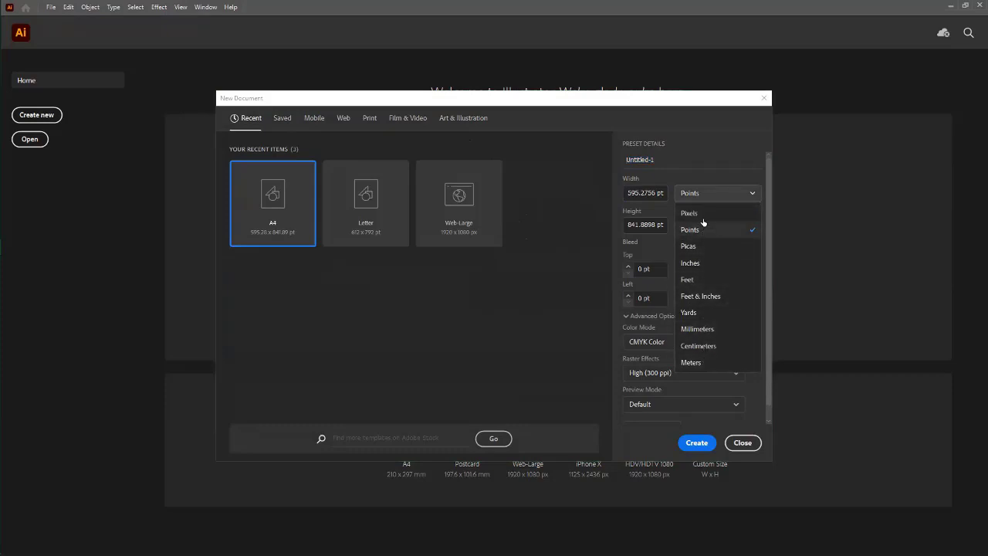
pyautogui.click(654, 193)
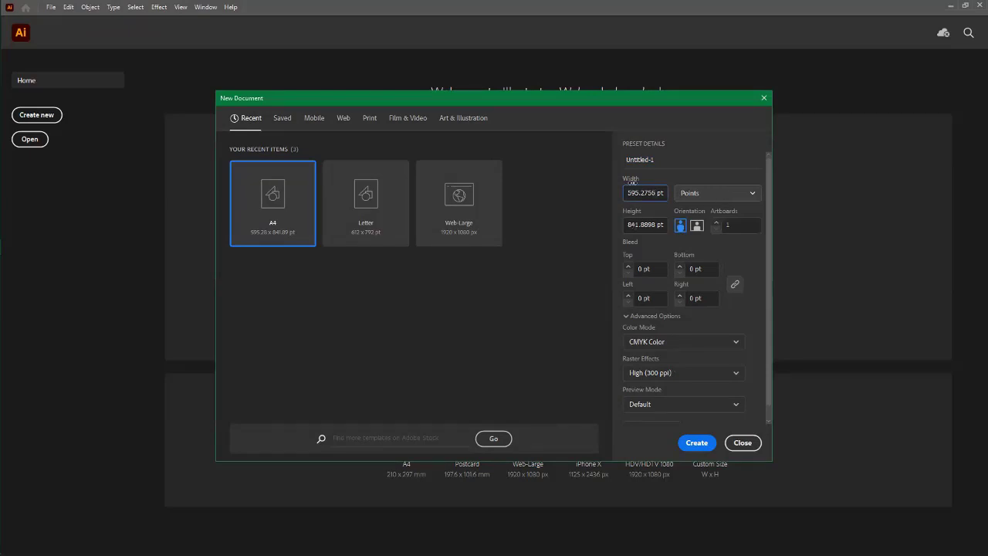
pyautogui.click(752, 195)
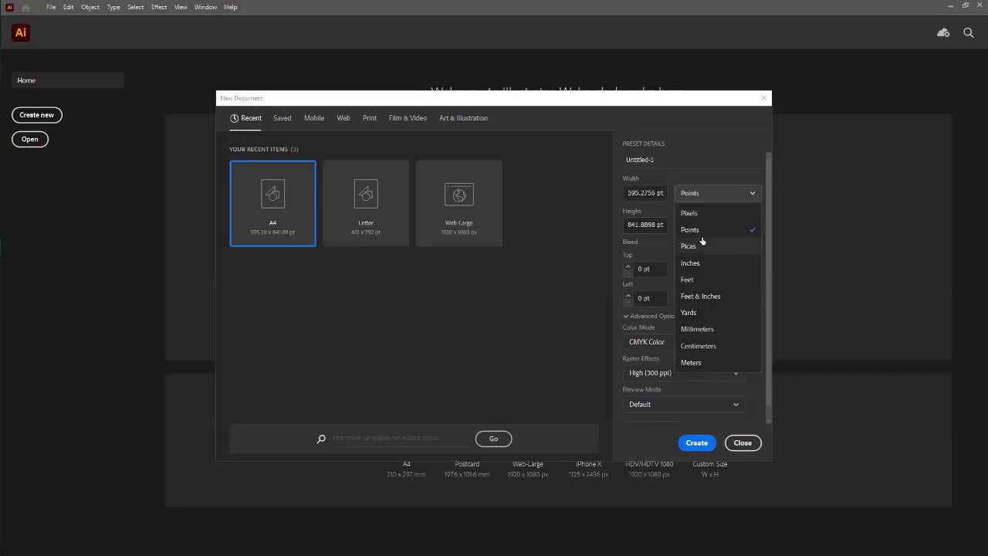
pyautogui.click(695, 245)
pyautogui.click(719, 193)
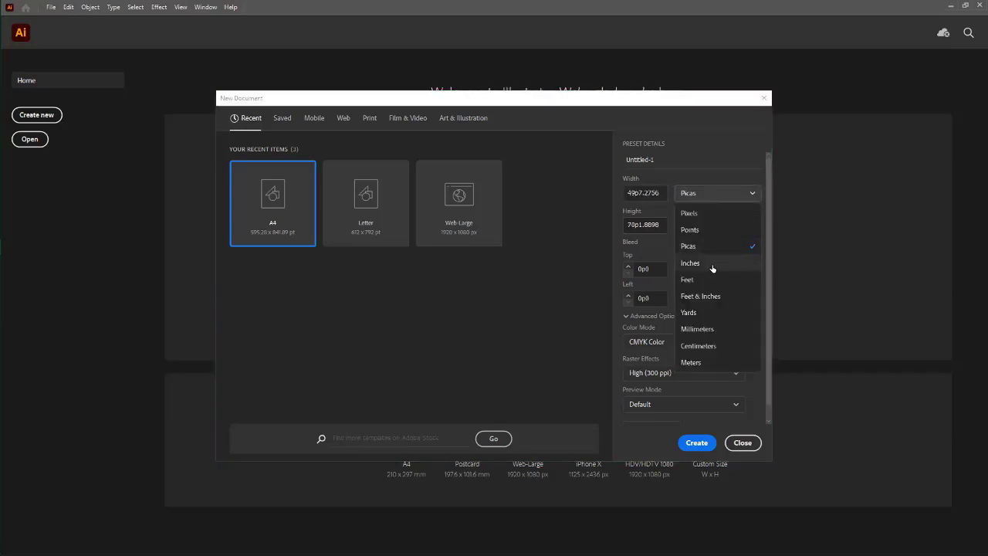
pyautogui.click(690, 262)
# Step: Set width 3.5, height 2, two artboards and High (300 ppi) raster effects
pyautogui.moveTo(652, 193); pyautogui.dragTo(603, 193)
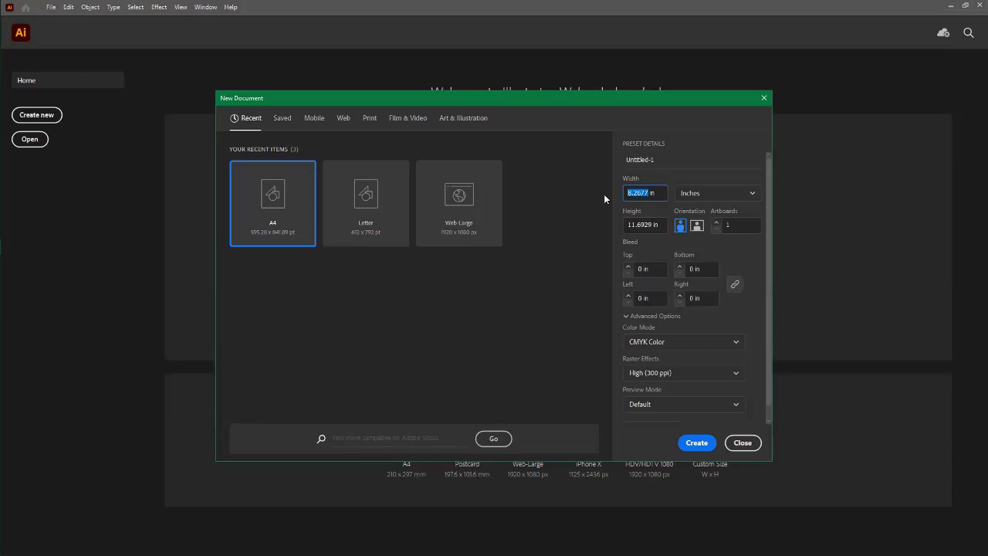
pyautogui.write('3.5')
pyautogui.doubleClick(652, 225)
pyautogui.write('2')
pyautogui.click(716, 224)
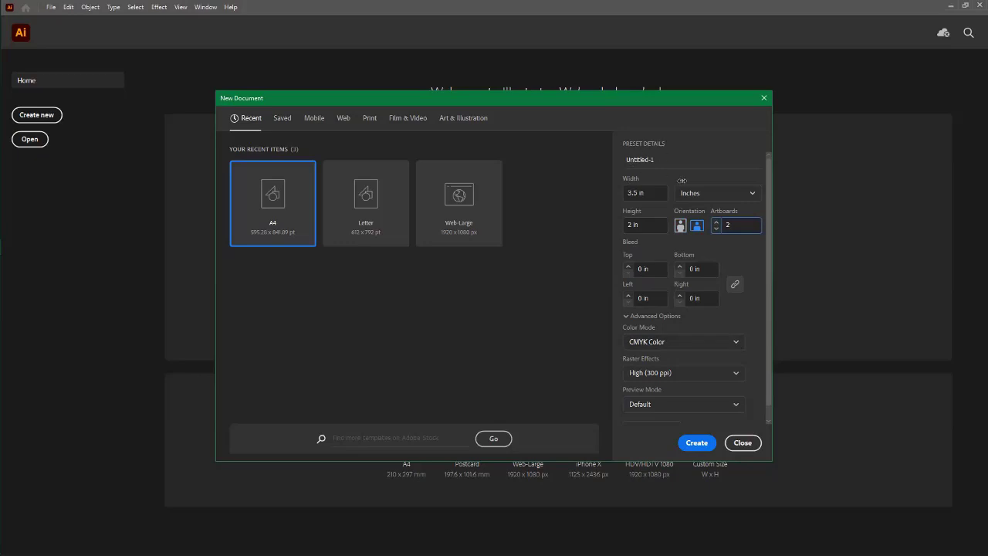
pyautogui.click(687, 374)
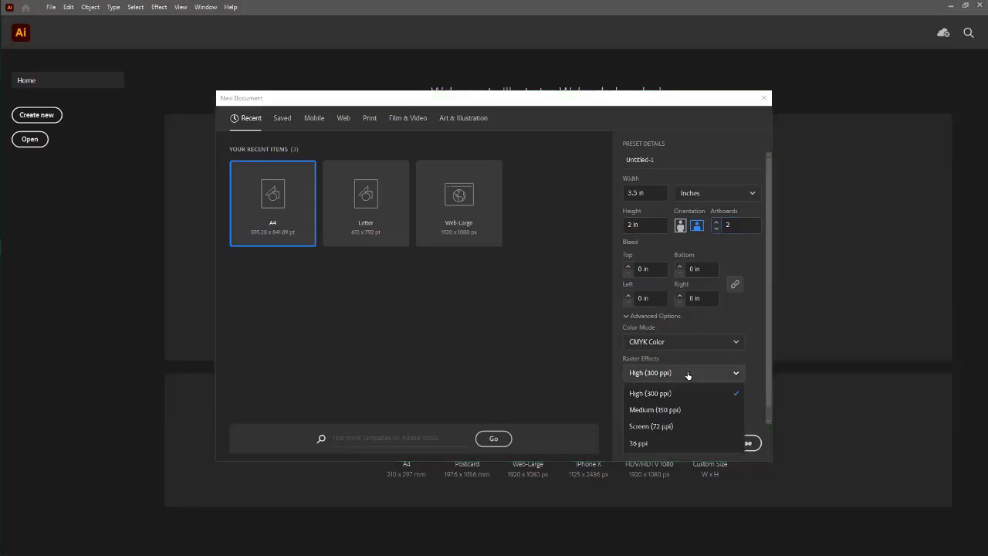
pyautogui.click(677, 395)
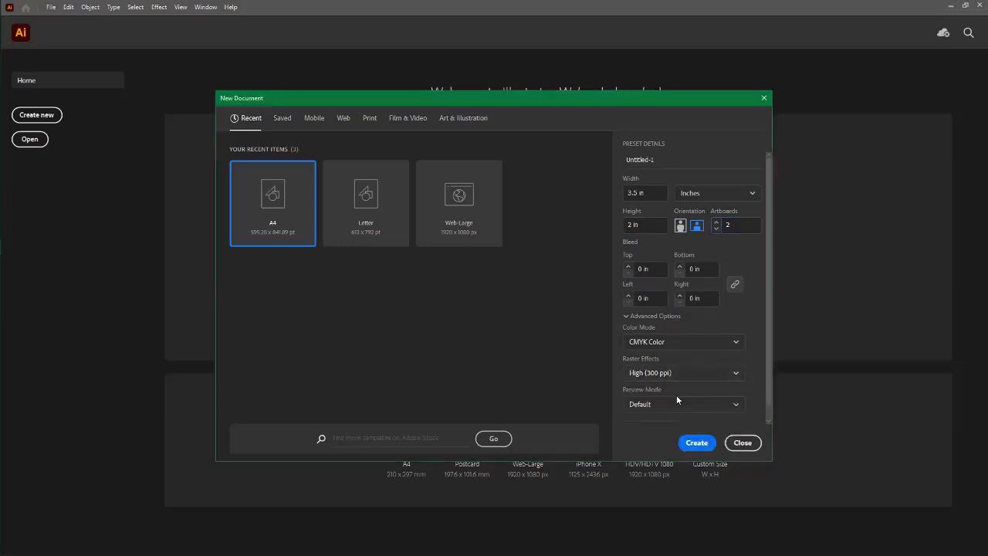
# Step: Create the document and pan so both blank landscape artboards sit in view
pyautogui.click(737, 442)
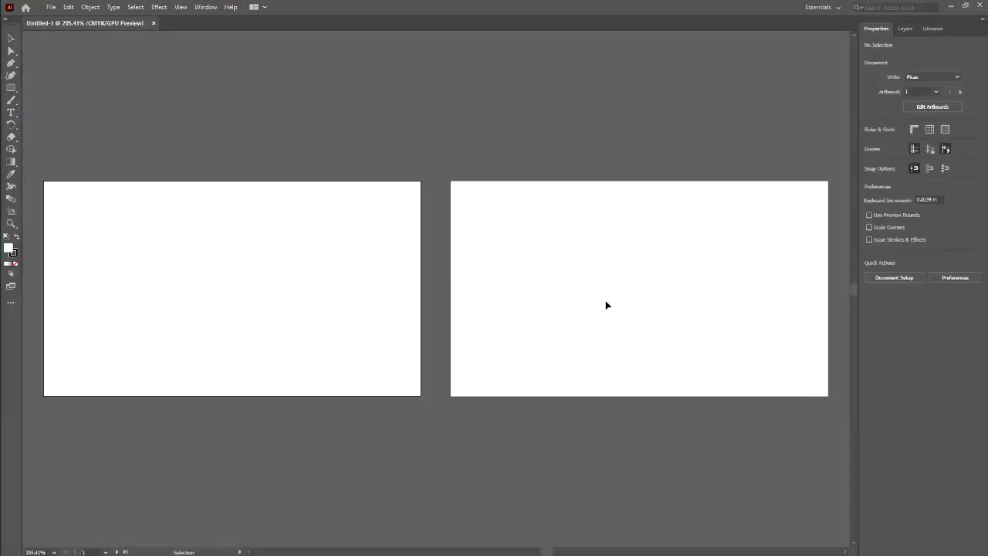
pyautogui.press('h')
pyautogui.moveTo(277, 275); pyautogui.dragTo(190, 252)
pyautogui.moveTo(539, 266); pyautogui.dragTo(473, 269)
pyautogui.moveTo(564, 276); pyautogui.dragTo(656, 290)
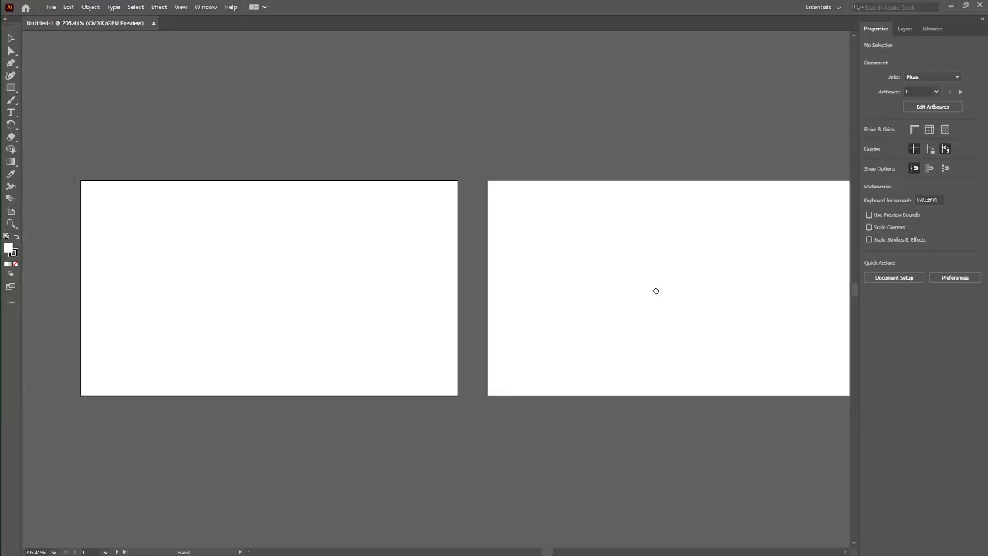
pyautogui.press('v')
# Step: Undock and close the Properties, Libraries and Layers panels
pyautogui.moveTo(882, 32); pyautogui.dragTo(445, 58)
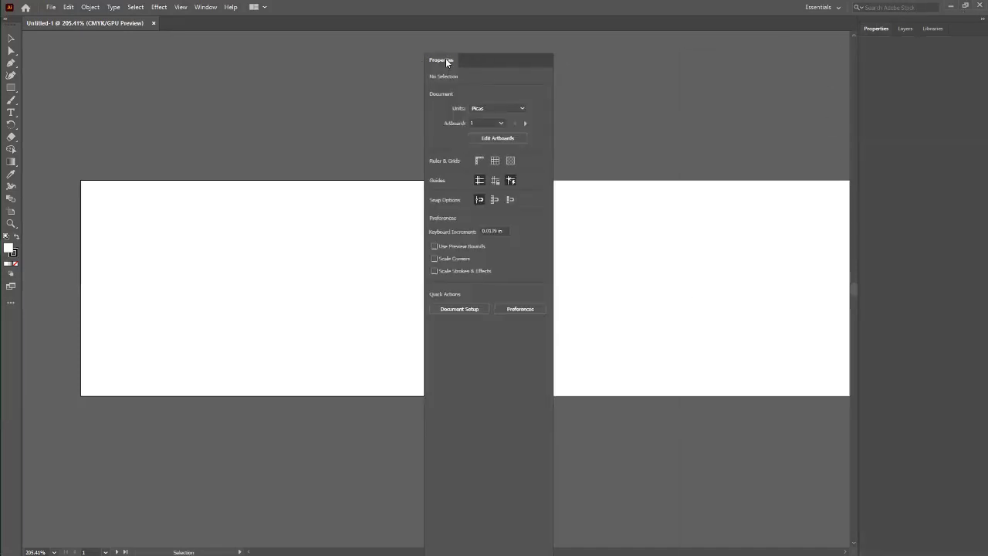
pyautogui.moveTo(930, 30); pyautogui.dragTo(600, 59)
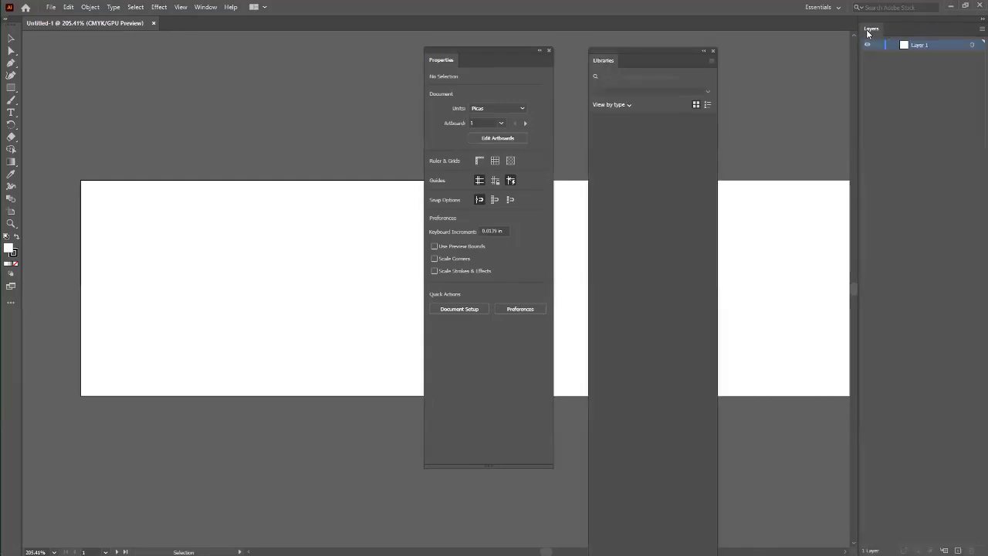
pyautogui.moveTo(964, 30); pyautogui.dragTo(321, 103)
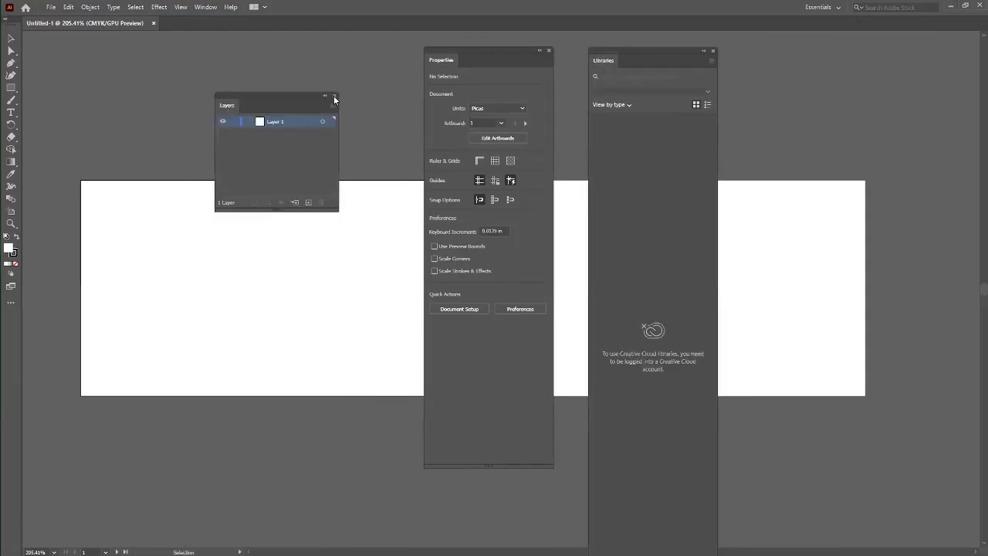
pyautogui.click(333, 96)
pyautogui.click(548, 51)
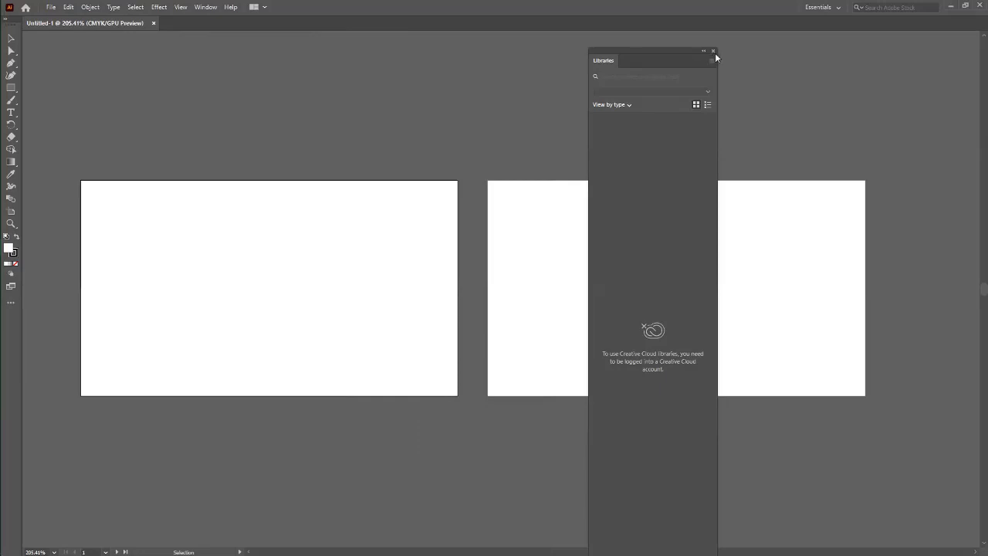
pyautogui.click(713, 50)
# Step: Show the Control bar from the Window menu
pyautogui.click(206, 9)
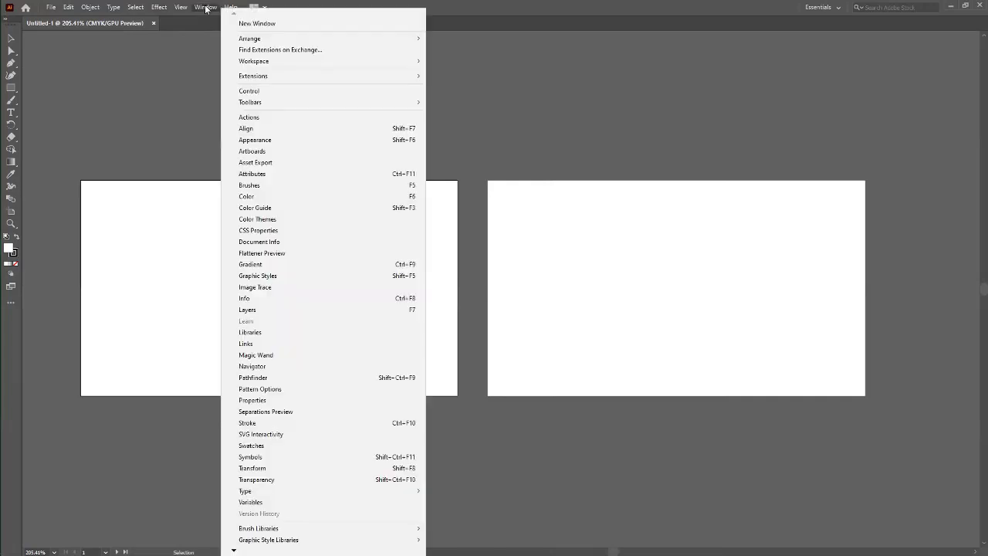
pyautogui.click(251, 91)
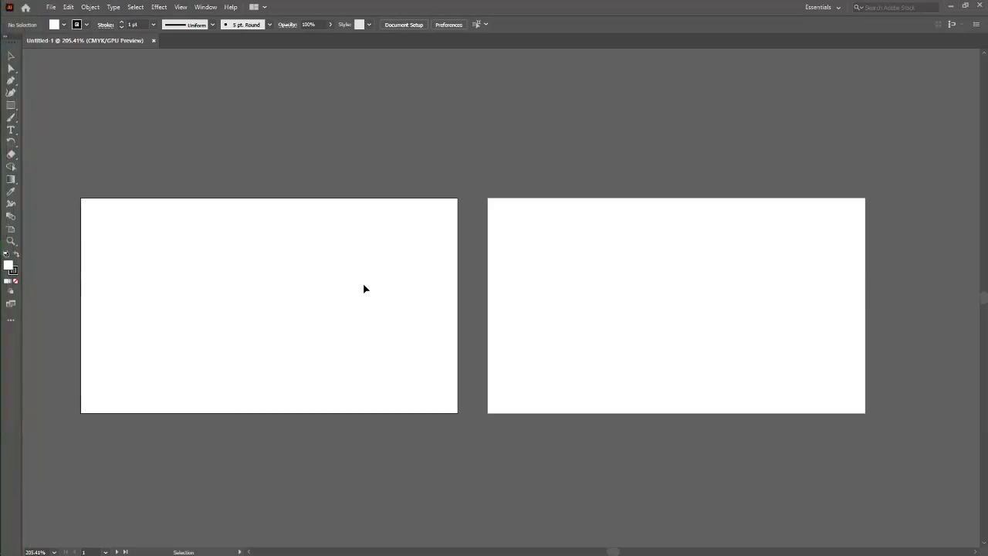
# Step: Switch to the Essentials Classic workspace and close the floating toolbox and Properties panel
pyautogui.click(836, 9)
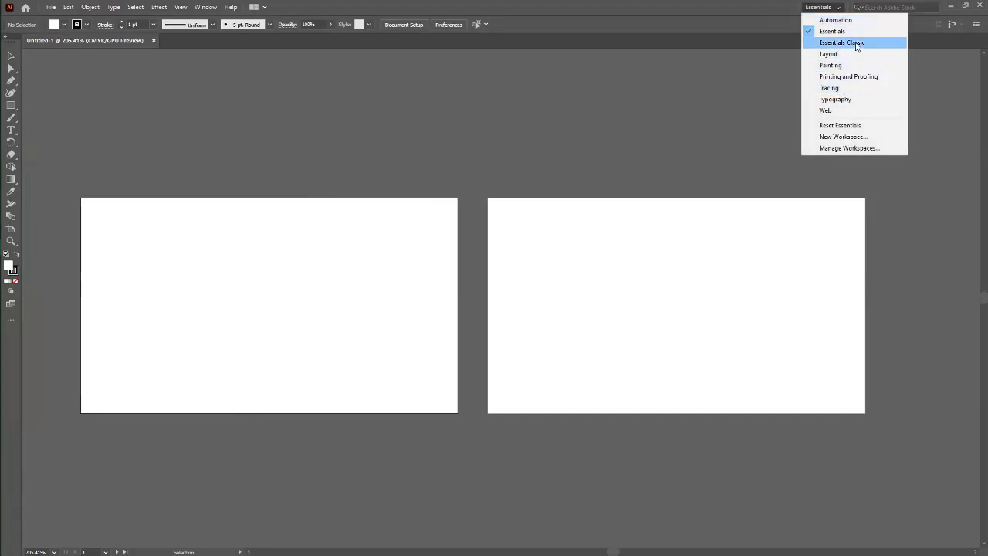
pyautogui.click(841, 42)
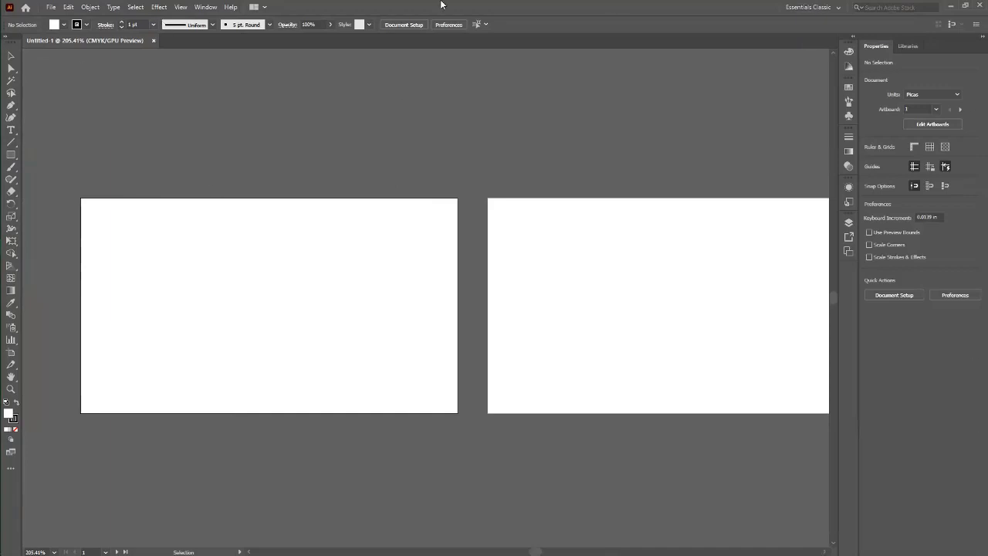
pyautogui.click(8, 41)
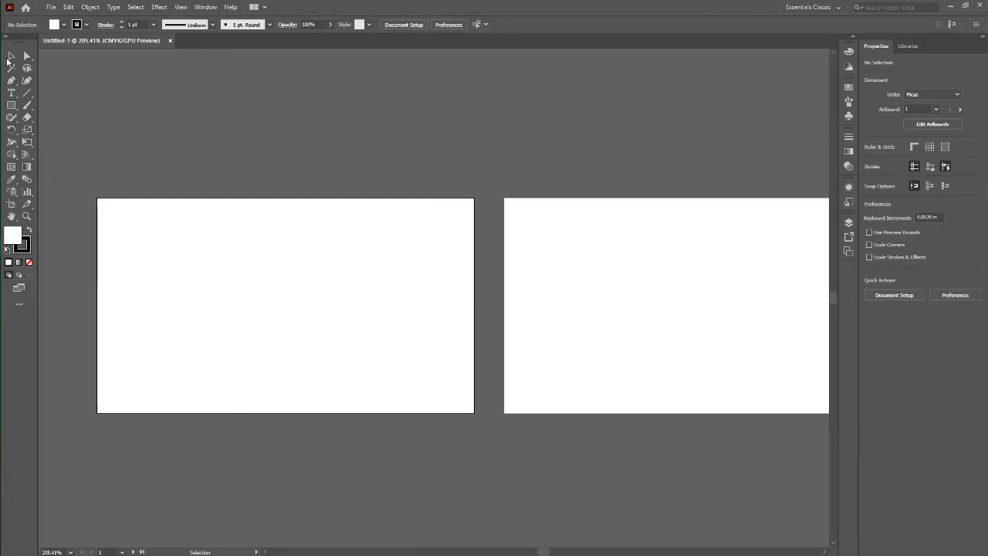
pyautogui.moveTo(10, 41); pyautogui.dragTo(322, 125)
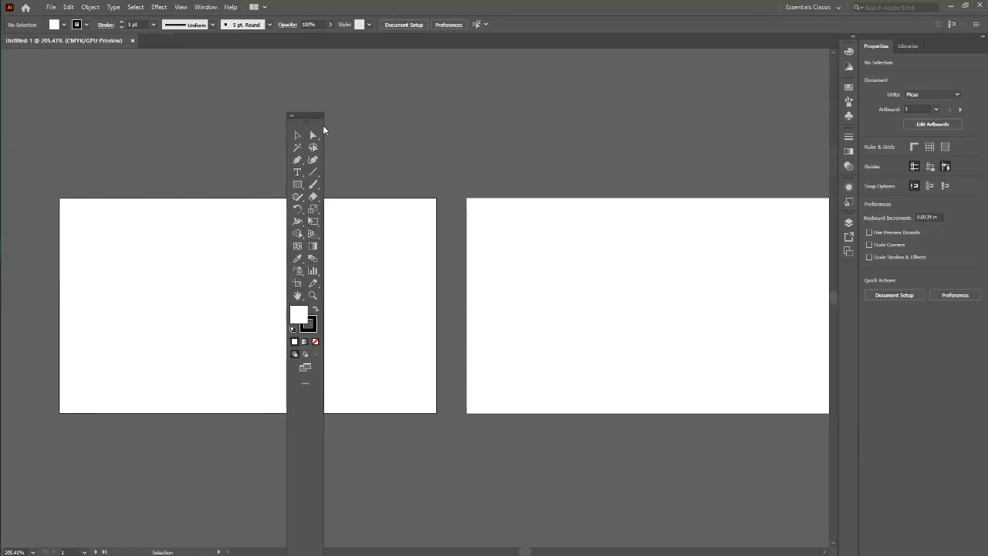
pyautogui.click(319, 116)
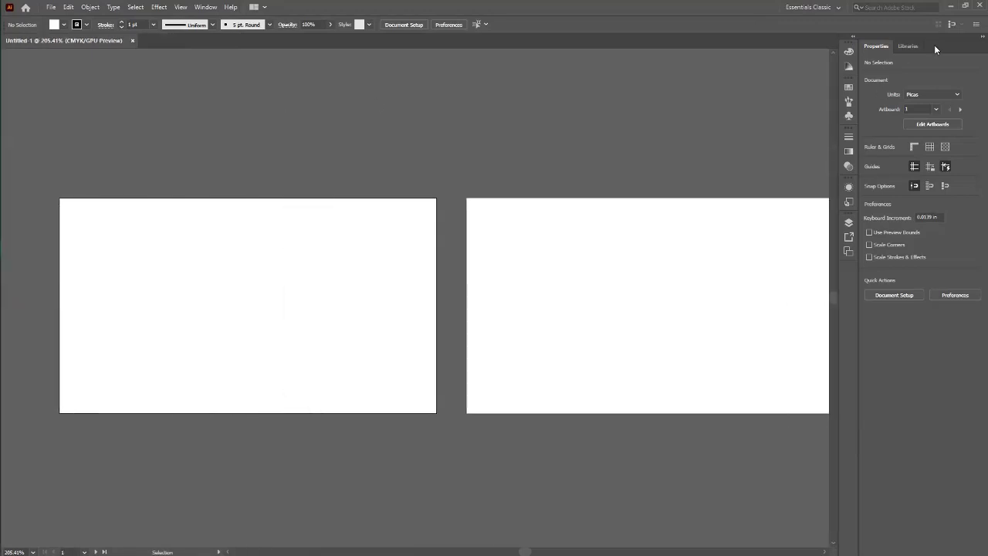
pyautogui.moveTo(934, 49); pyautogui.dragTo(553, 82)
pyautogui.click(514, 58)
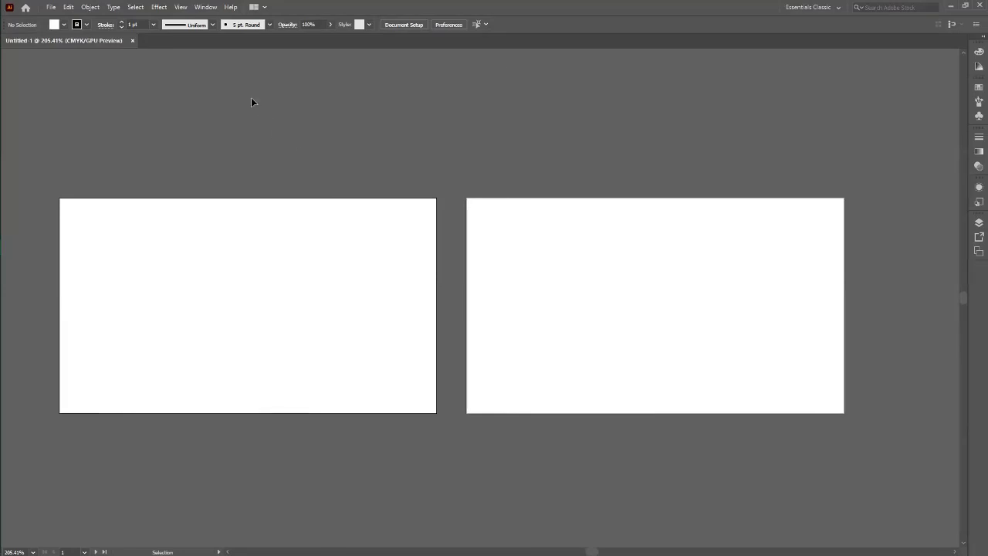
# Step: Reset the Essentials Classic workspace from Window > Workspace
pyautogui.click(207, 10)
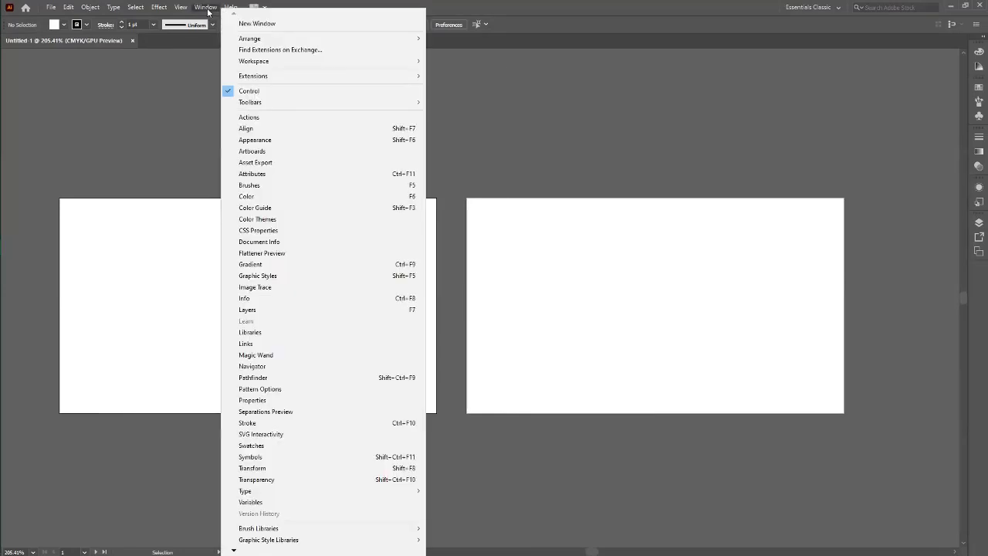
pyautogui.moveTo(250, 63)
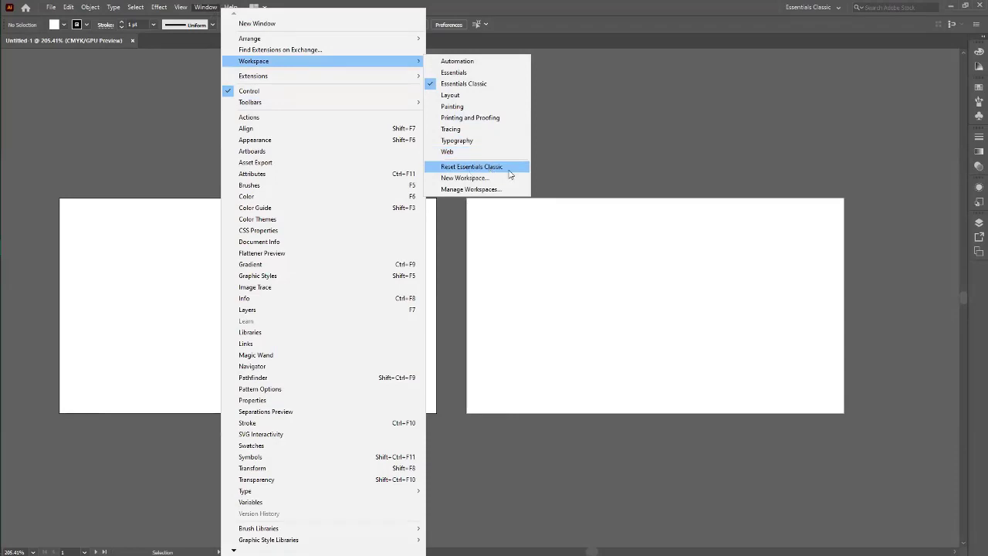
pyautogui.click(471, 166)
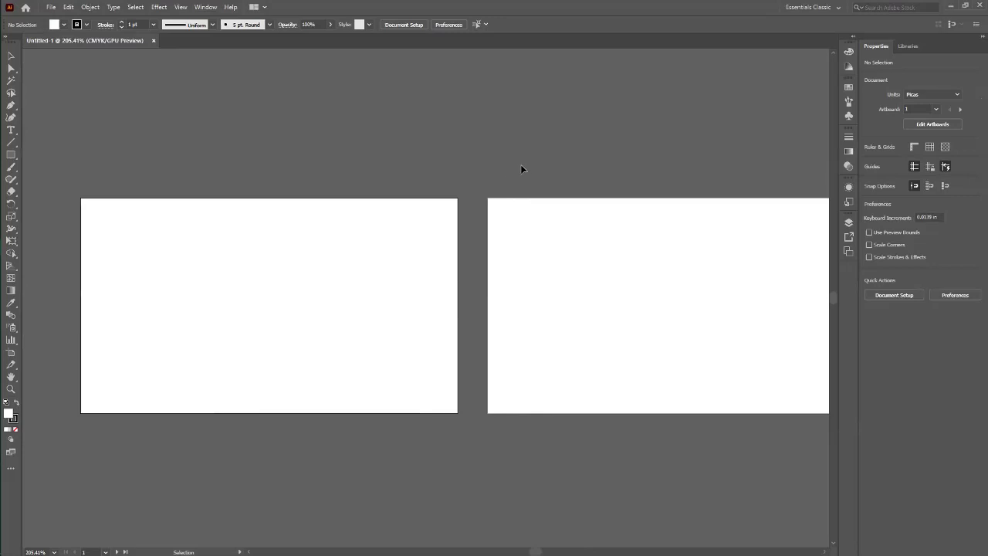
# Step: Draw a white, black-outlined square and move it to the first artboard's lower-left corner
pyautogui.moveTo(368, 221); pyautogui.dragTo(460, 219)
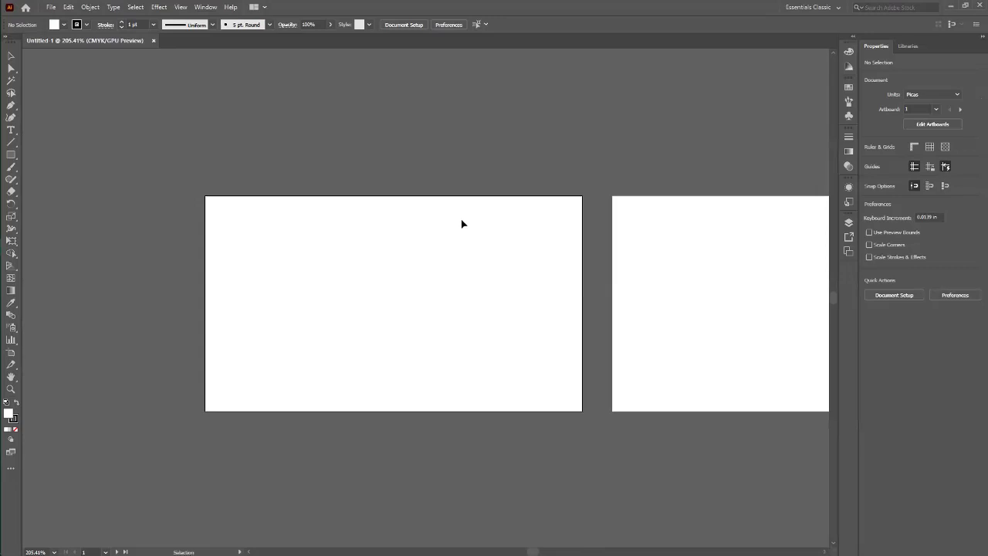
pyautogui.click(9, 38)
pyautogui.moveTo(459, 214); pyautogui.dragTo(496, 175)
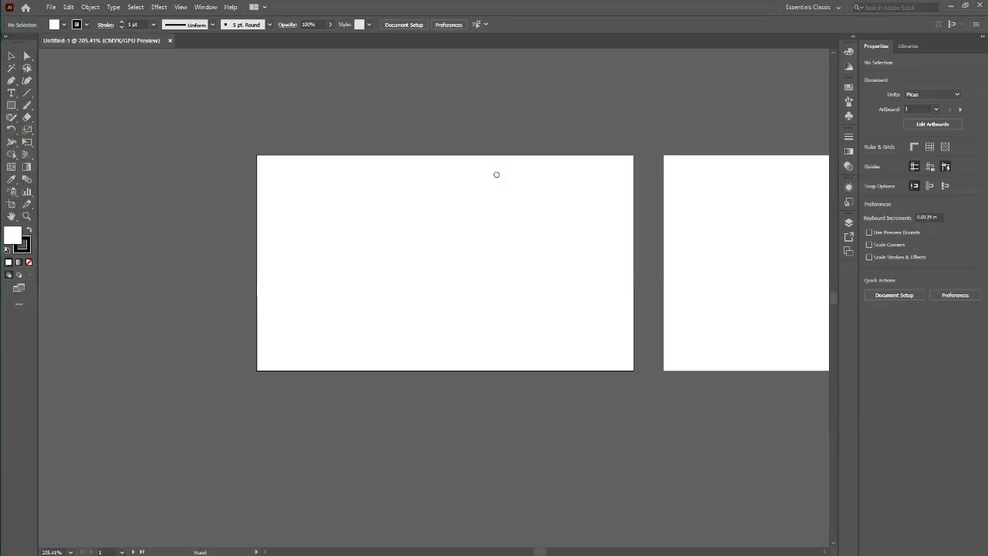
pyautogui.press('v')
pyautogui.click(11, 105)
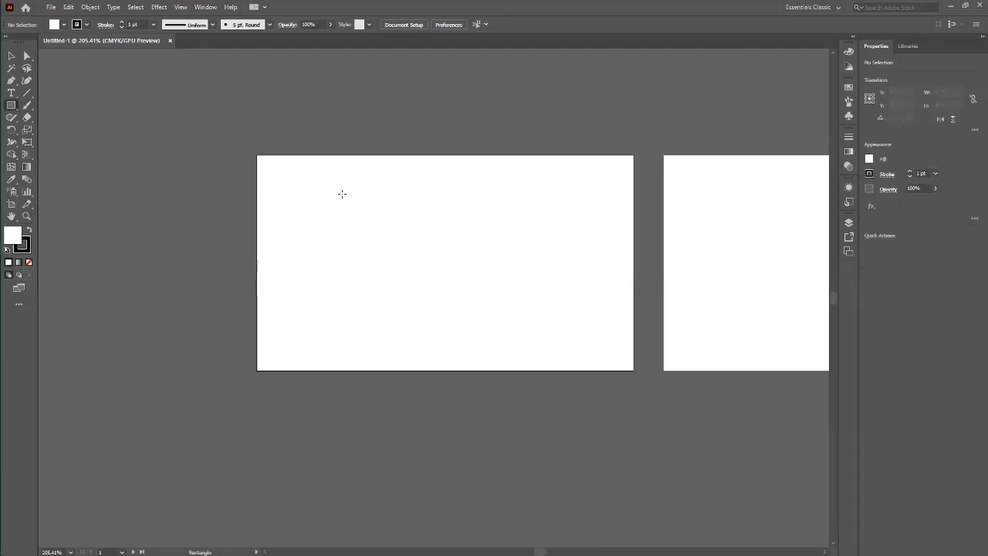
pyautogui.moveTo(343, 195); pyautogui.dragTo(449, 292)
pyautogui.press('v')
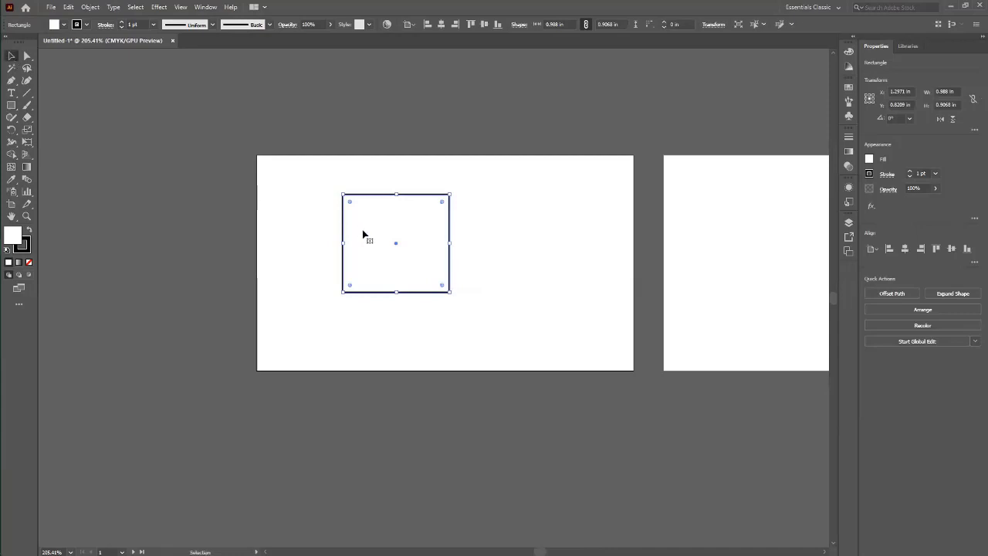
pyautogui.moveTo(393, 233); pyautogui.dragTo(464, 77)
pyautogui.moveTo(490, 108); pyautogui.dragTo(365, 327)
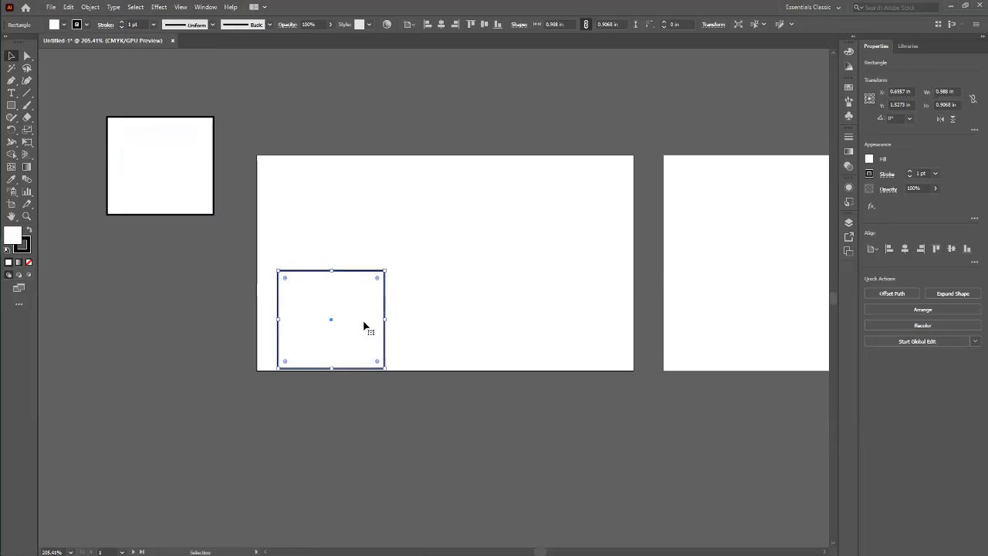
# Step: Fill the square magenta and Alt-drag copies of it across the first artboard
pyautogui.click(64, 25)
pyautogui.click(72, 44)
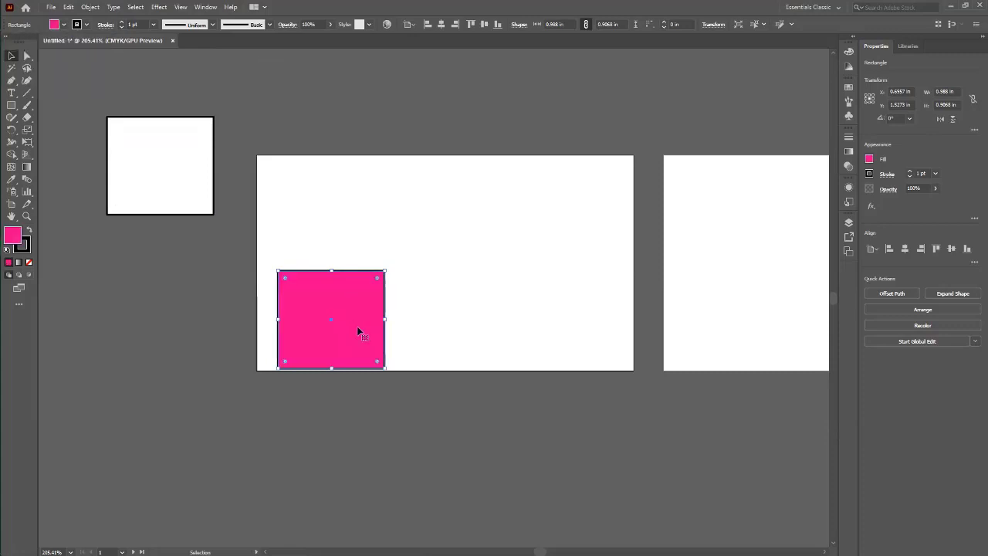
pyautogui.moveTo(355, 323); pyautogui.dragTo(588, 320)
pyautogui.moveTo(588, 321); pyautogui.dragTo(444, 340)
pyautogui.moveTo(453, 347); pyautogui.dragTo(316, 347)
pyautogui.click(415, 427)
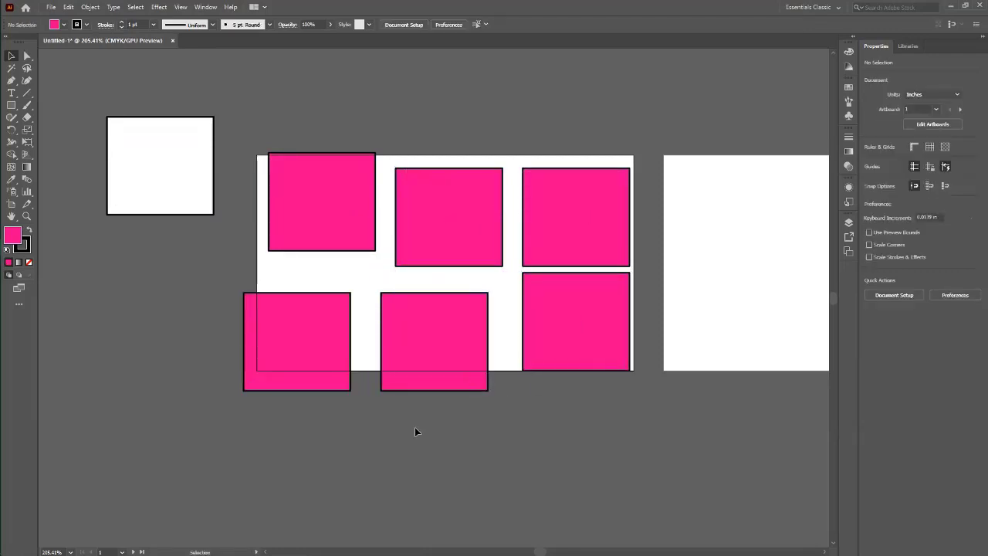
# Step: Select the top-left, bottom-middle, bottom-right and top-middle magenta squares, then deselect all
pyautogui.click(325, 192)
pyautogui.click(467, 368)
pyautogui.click(606, 334)
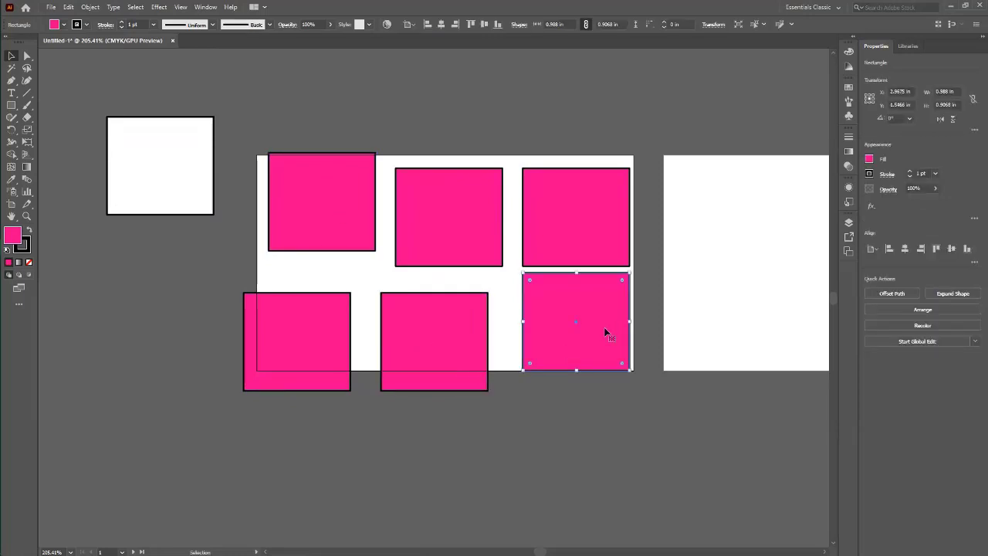
pyautogui.click(480, 228)
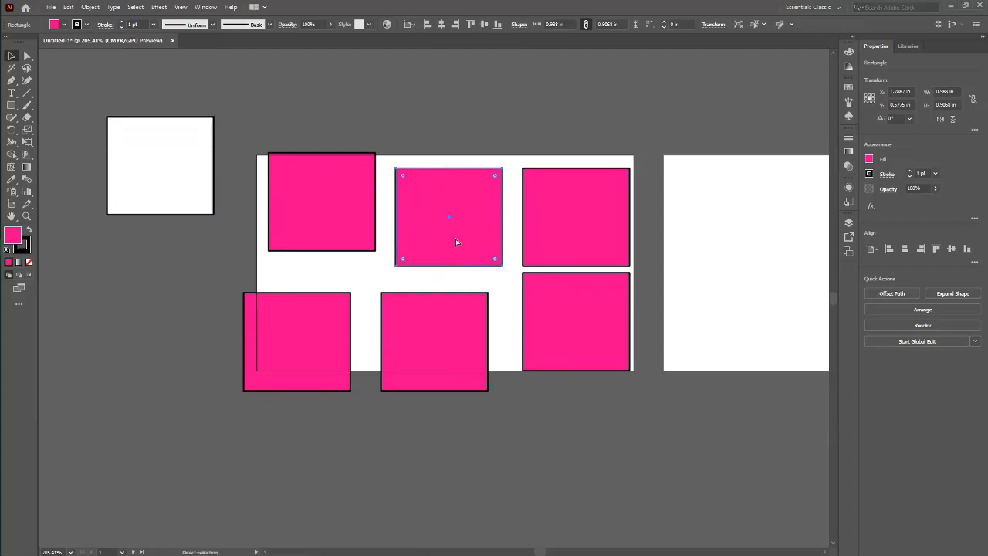
pyautogui.hotkey('ctrl', 'shift', 'a')
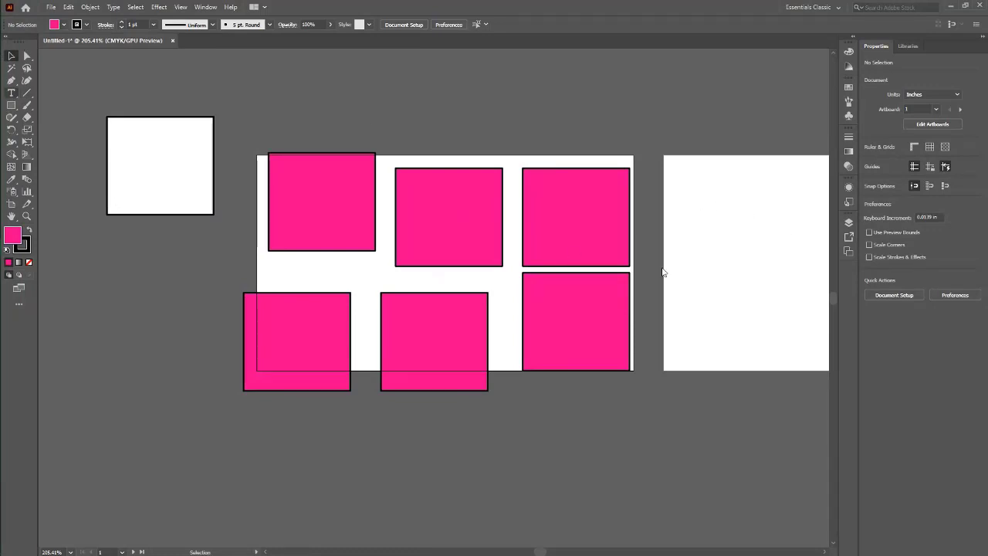
# Step: Replace the Lorem placeholder on the second artboard with the text 'CTRL + 2'
pyautogui.press('t')
pyautogui.click(720, 243)
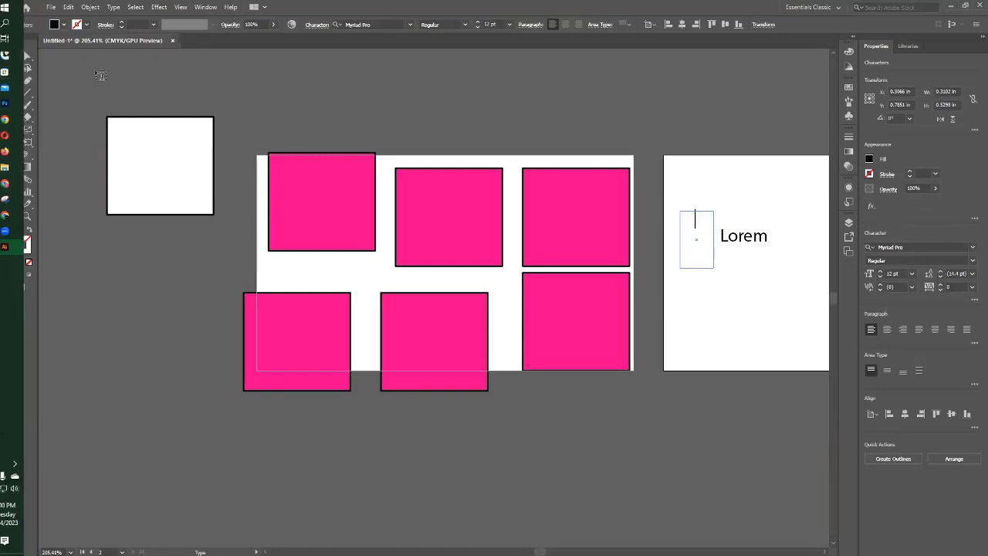
pyautogui.press('Escape')
pyautogui.click(754, 244)
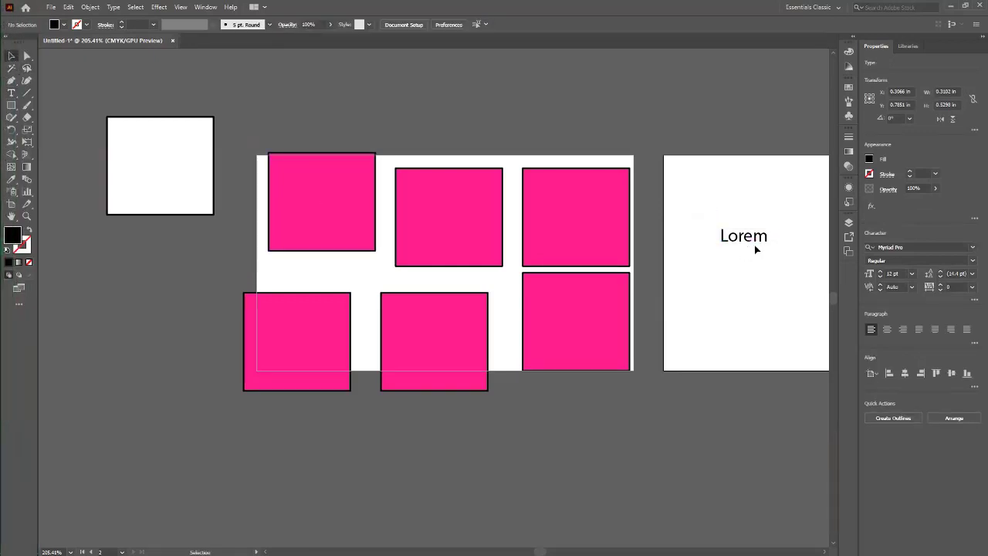
pyautogui.moveTo(794, 286); pyautogui.dragTo(620, 249)
pyautogui.press('t')
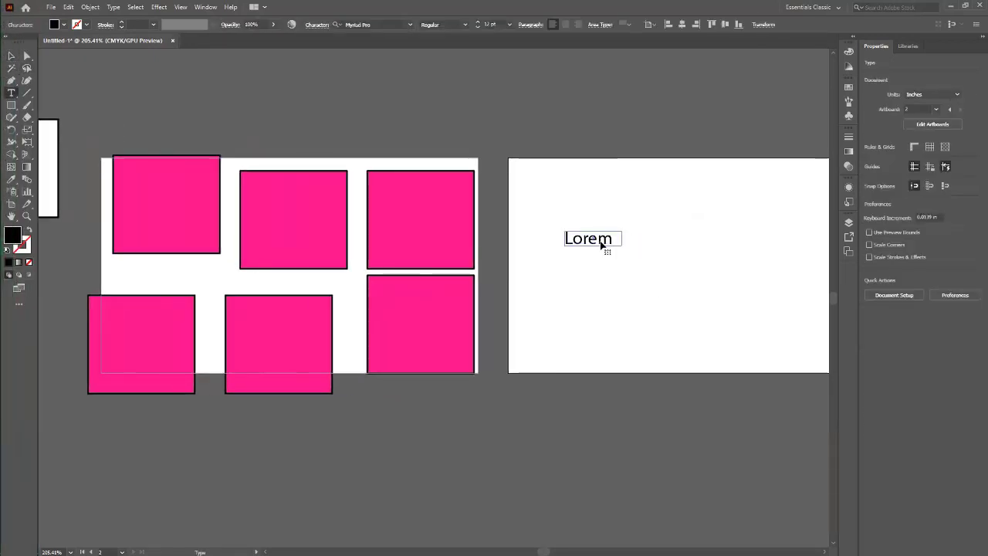
pyautogui.doubleClick(602, 243)
pyautogui.write('CTR')
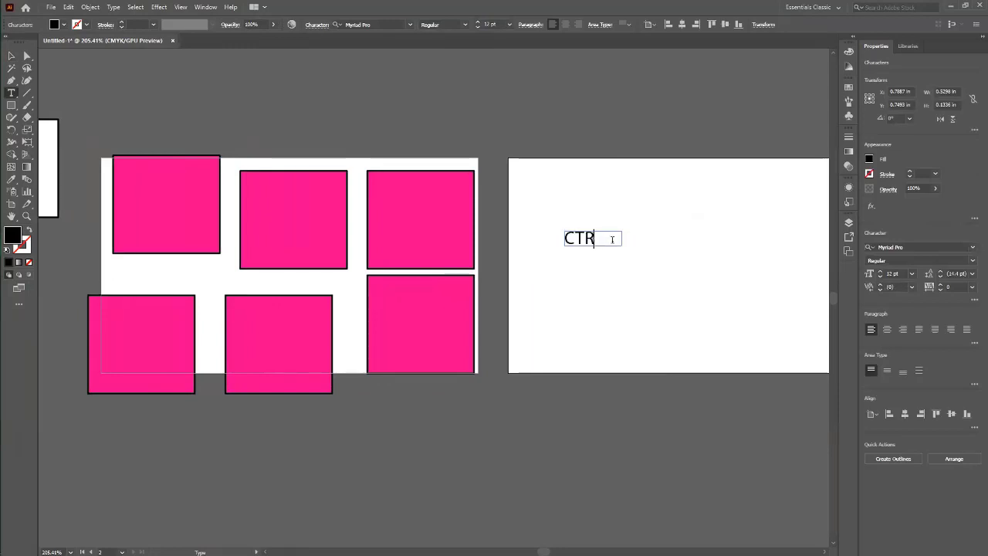
pyautogui.write('L +')
pyautogui.click(12, 56)
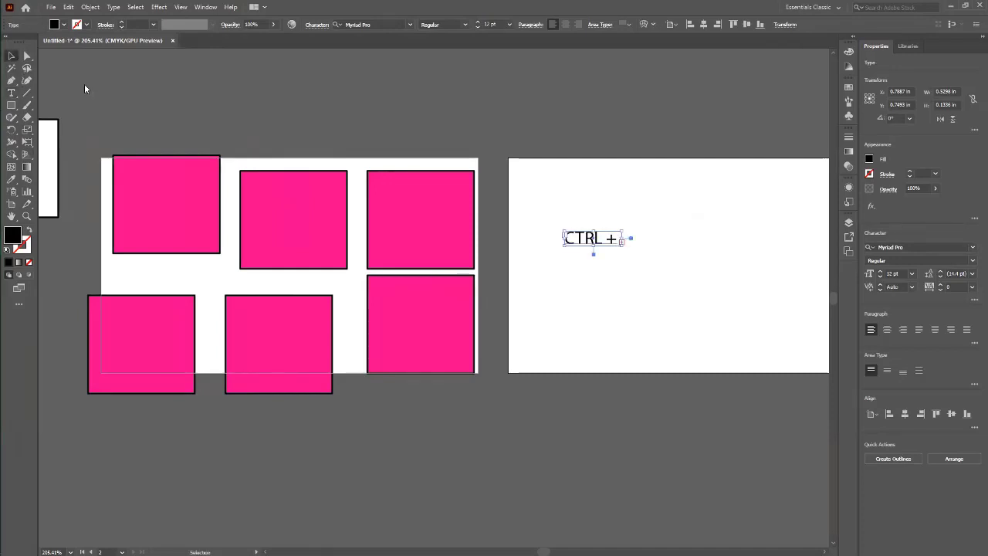
pyautogui.doubleClick(626, 240)
pyautogui.write('2')
pyautogui.press('Escape')
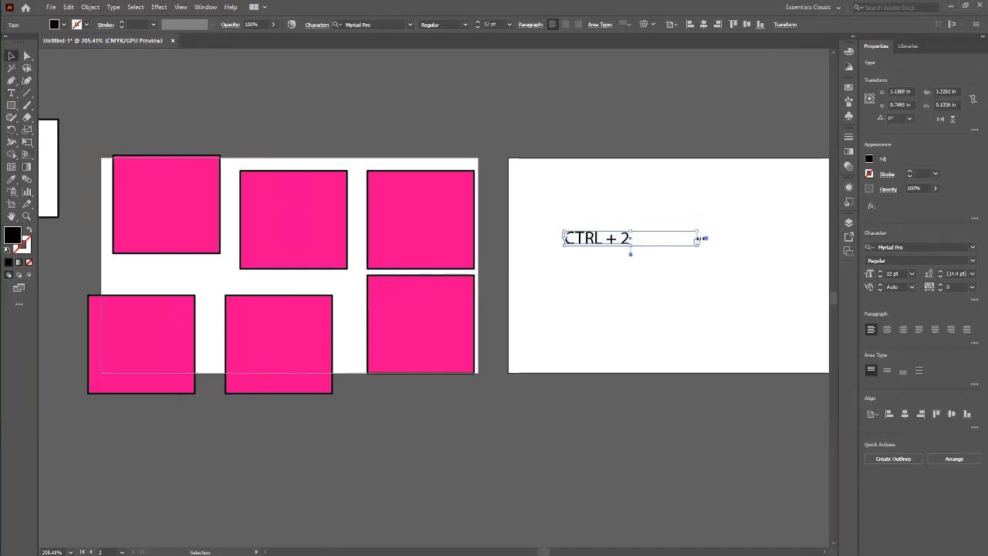
# Step: Complete the label as 'CTRL + 2= Lock' and move it right toward the artboard's top centre
pyautogui.doubleClick(631, 240)
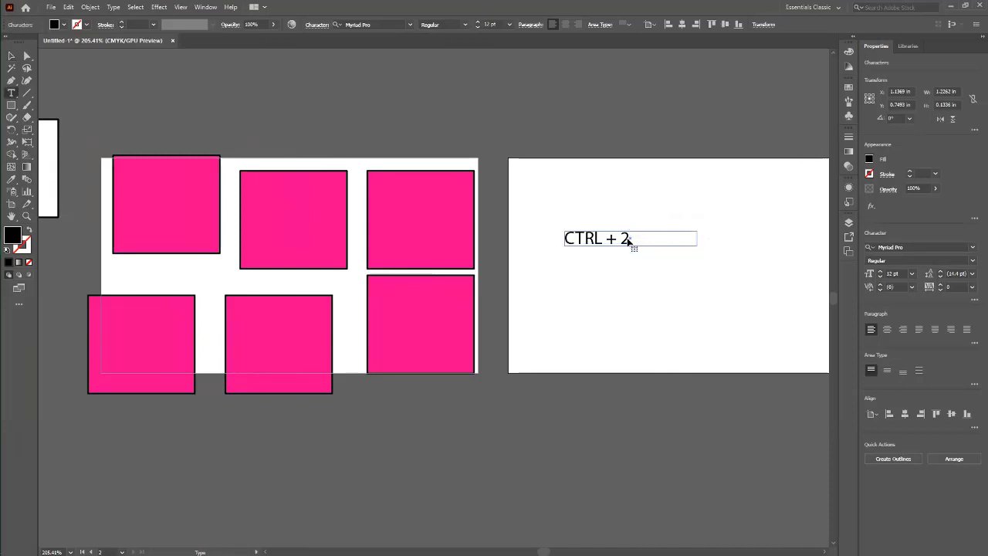
pyautogui.hotkey('ctrl', 'a')
pyautogui.click(672, 243)
pyautogui.write('= Lock')
pyautogui.click(11, 55)
pyautogui.moveTo(646, 240); pyautogui.dragTo(692, 236)
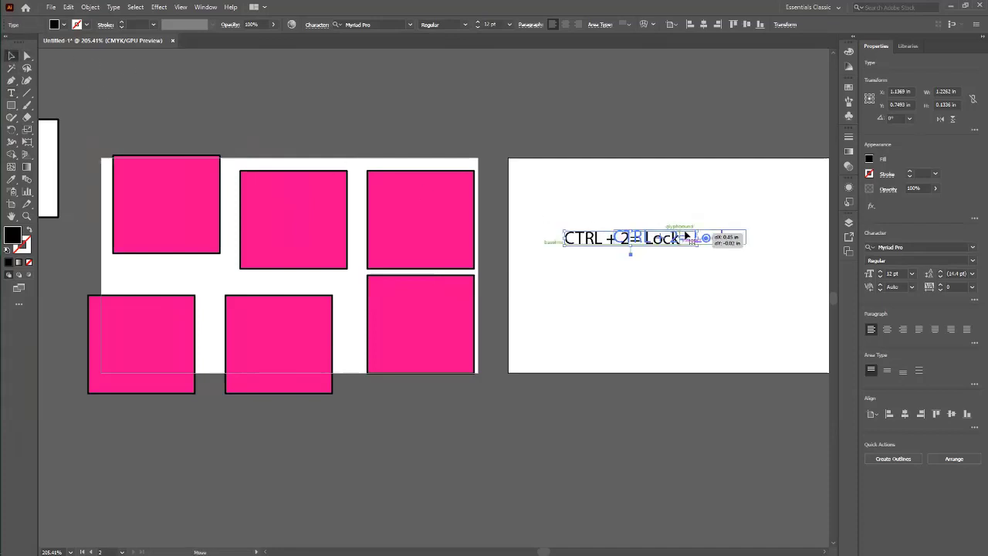
pyautogui.click(309, 143)
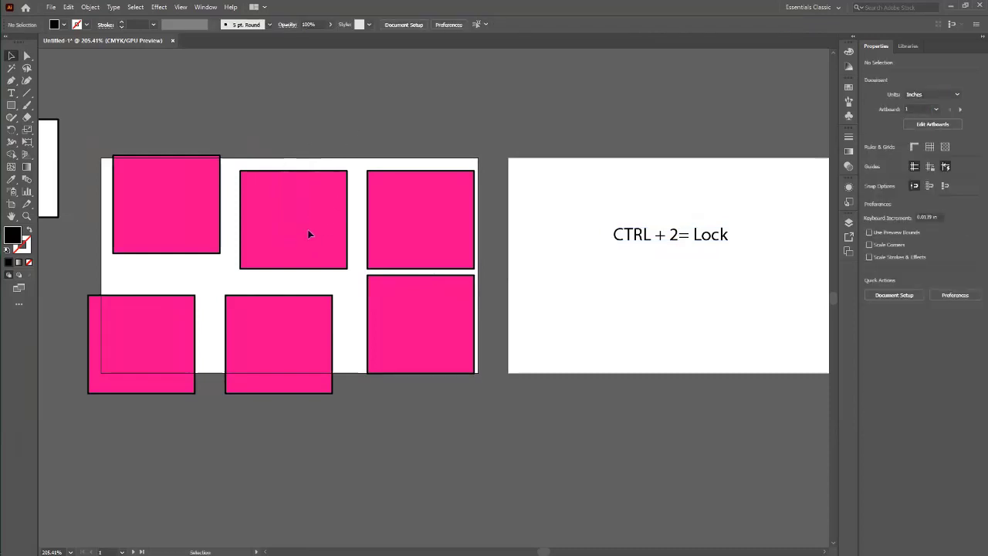
# Step: Reposition the magenta squares and lock three of them with Ctrl+2
pyautogui.moveTo(458, 254); pyautogui.dragTo(459, 217)
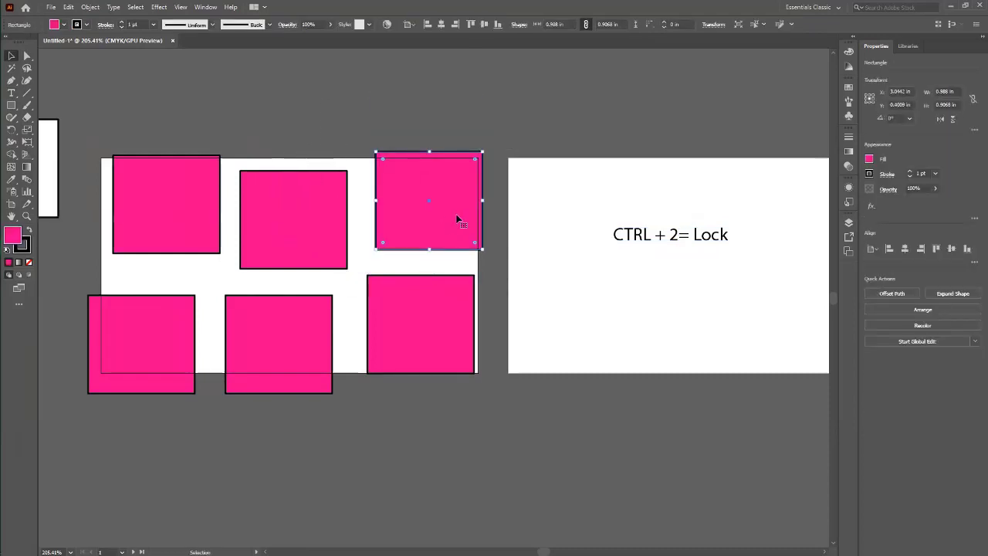
pyautogui.moveTo(494, 315); pyautogui.dragTo(585, 275)
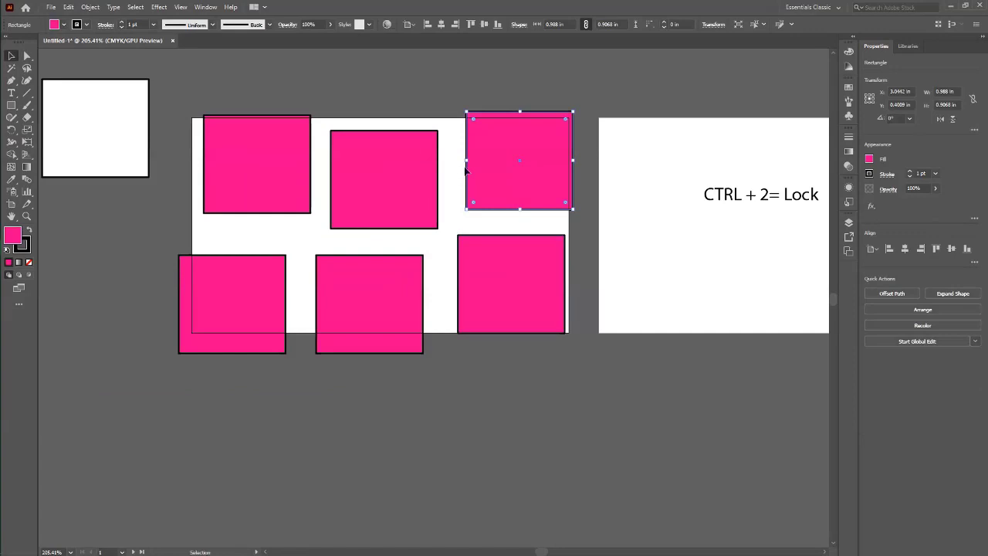
pyautogui.moveTo(518, 152); pyautogui.dragTo(544, 190)
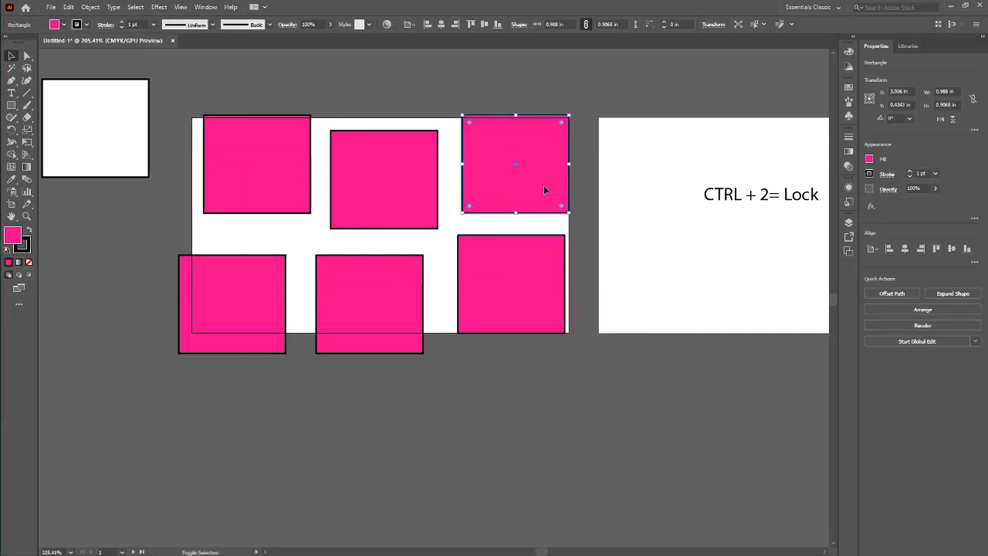
pyautogui.keyDown('shift'); pyautogui.click(214, 307); pyautogui.keyUp('shift')
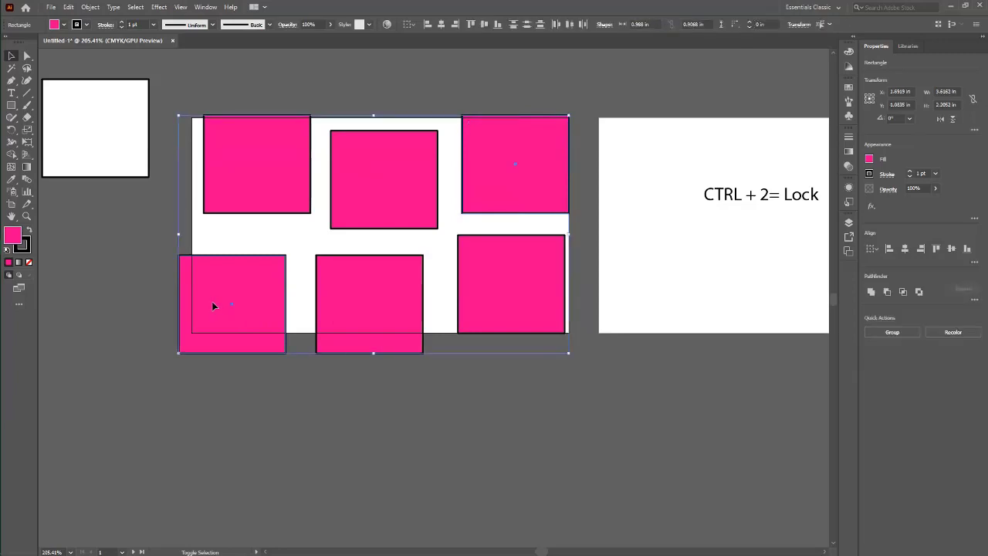
pyautogui.keyDown('shift'); pyautogui.click(257, 168); pyautogui.keyUp('shift')
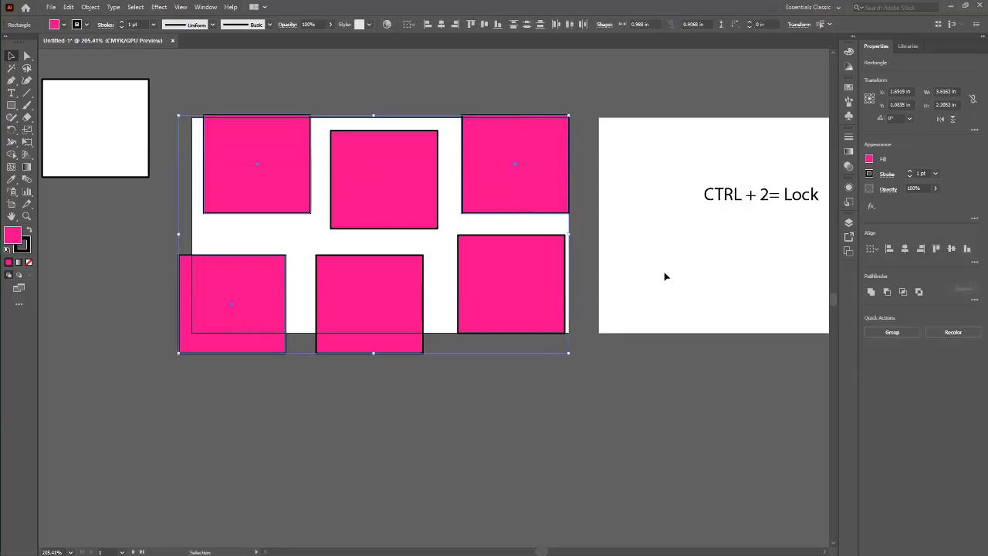
pyautogui.hotkey('ctrl', '2')
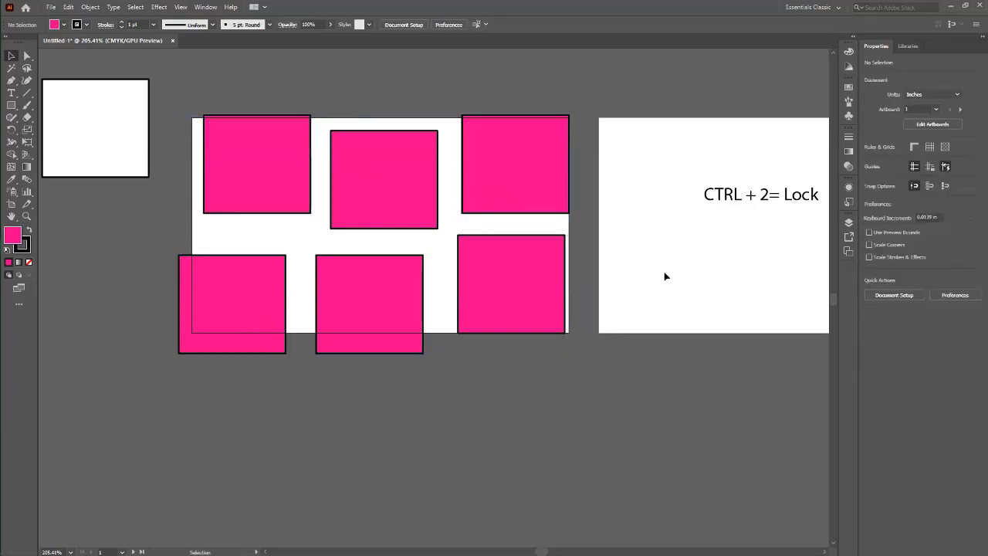
pyautogui.scroll(1, 524, 174)
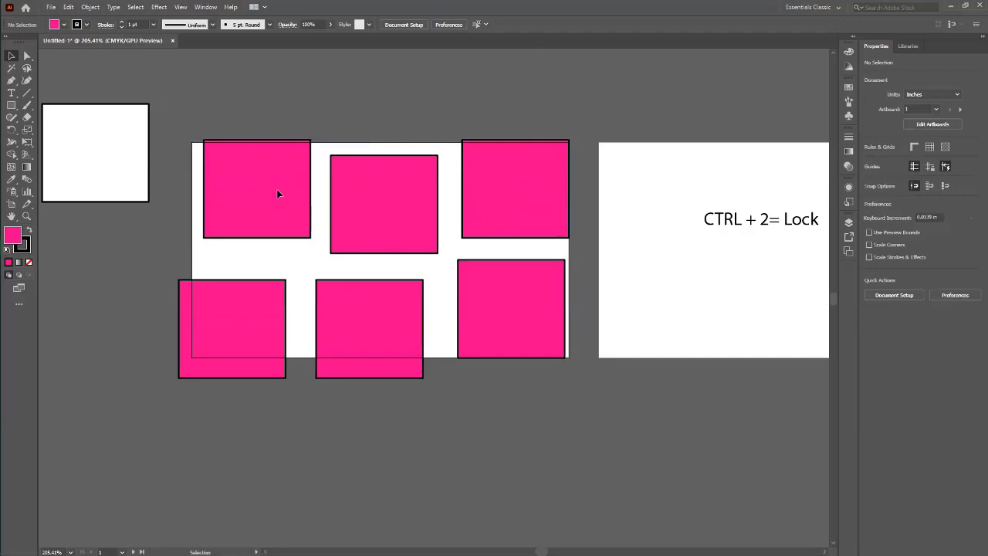
pyautogui.moveTo(364, 308); pyautogui.dragTo(386, 350)
pyautogui.moveTo(563, 331); pyautogui.dragTo(597, 371)
pyautogui.moveTo(728, 307); pyautogui.dragTo(590, 285)
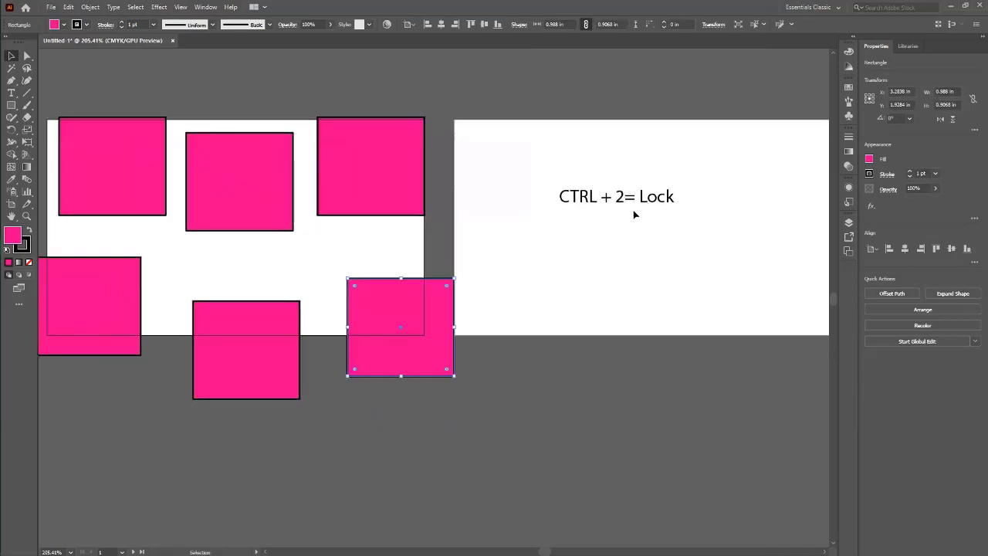
# Step: Duplicate the 'CTRL + 2= Lock' note below itself and delete 'Lock' from the copy
pyautogui.click(630, 199)
pyautogui.keyDown('alt'); pyautogui.moveTo(630, 198); pyautogui.dragTo(637, 254); pyautogui.keyUp('alt')
pyautogui.tripleClick(637, 255)
pyautogui.click(637, 255)
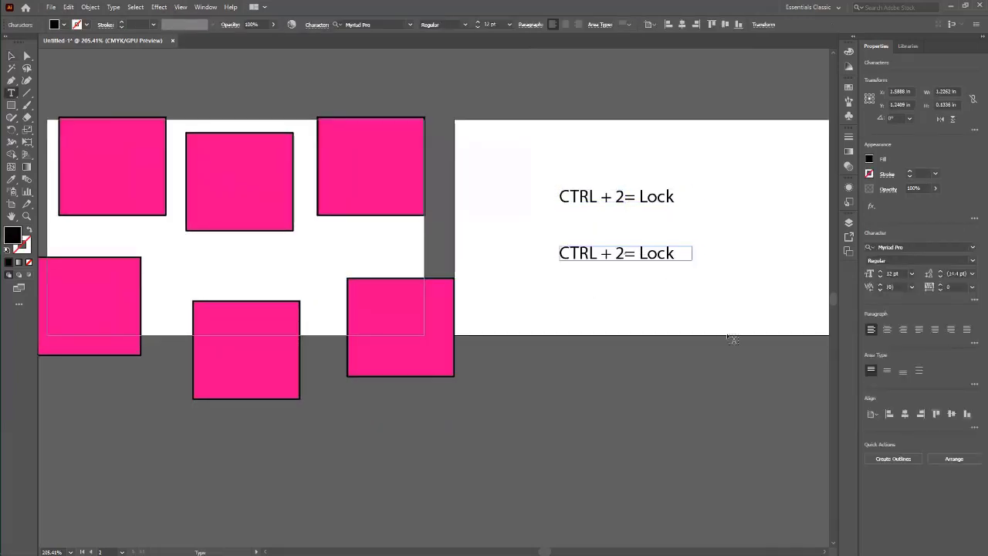
pyautogui.hotkey('shift', 'End')
pyautogui.press('Delete')
# Step: Insert 'Alt + ' so the copy reads 'CTRL + Alt + 2= unLock', widening its frame to show it all
pyautogui.click(616, 253)
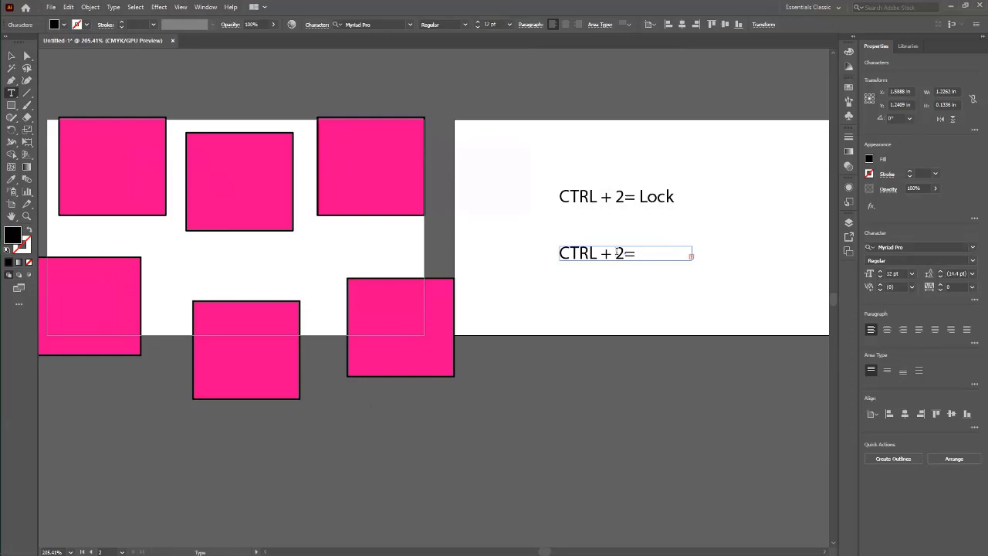
pyautogui.write('Atl')
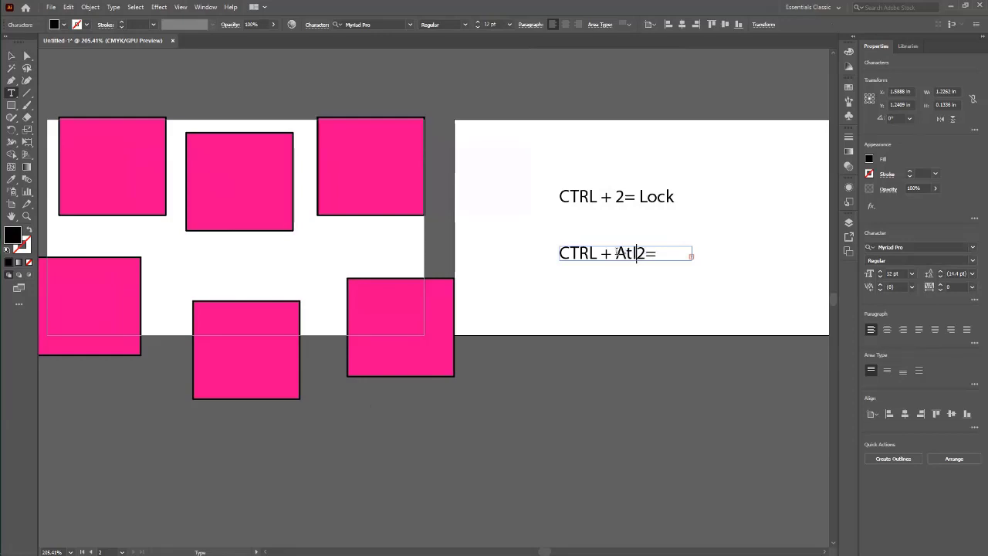
pyautogui.press('BackSpace')
pyautogui.press('BackSpace')
pyautogui.write('lt +')
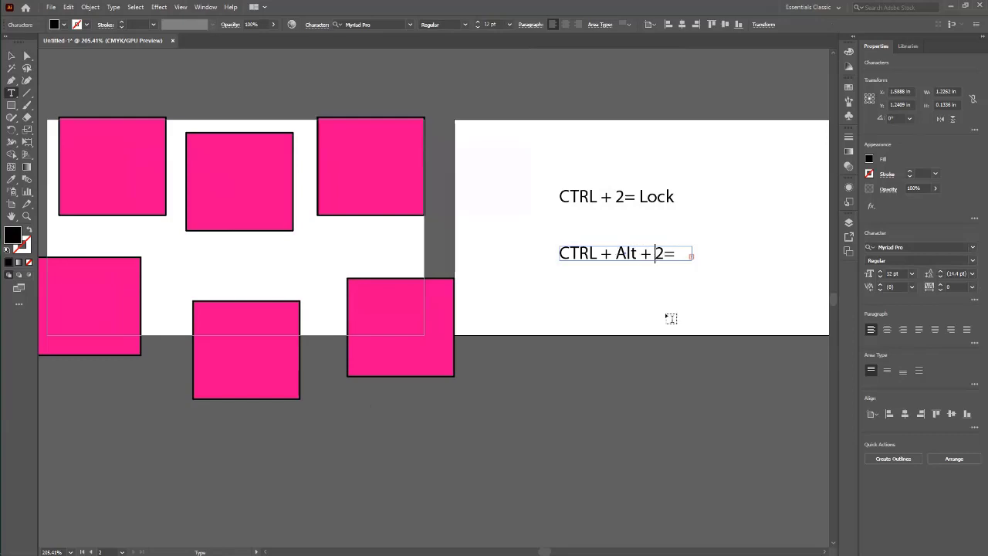
pyautogui.click(11, 55)
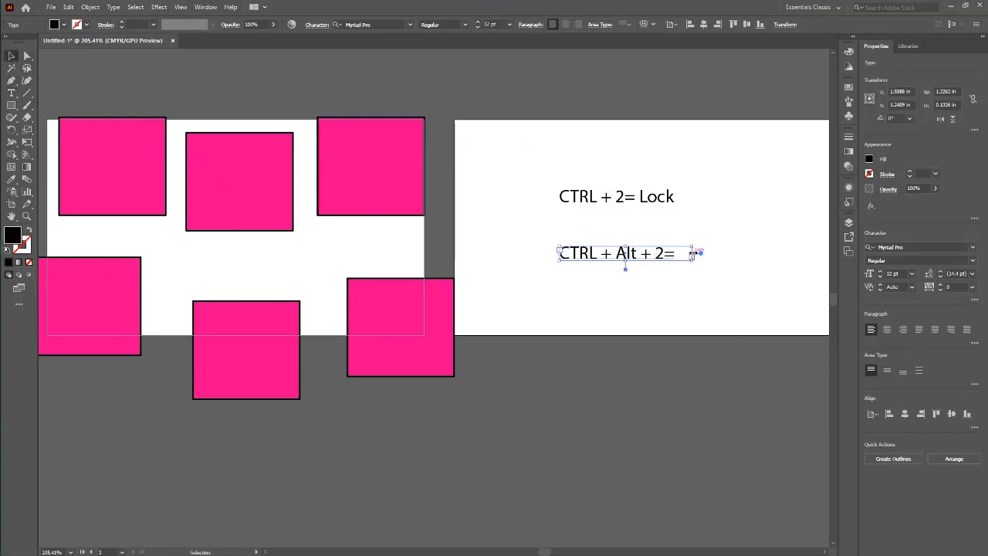
pyautogui.moveTo(693, 255); pyautogui.dragTo(710, 233)
pyautogui.click(716, 282)
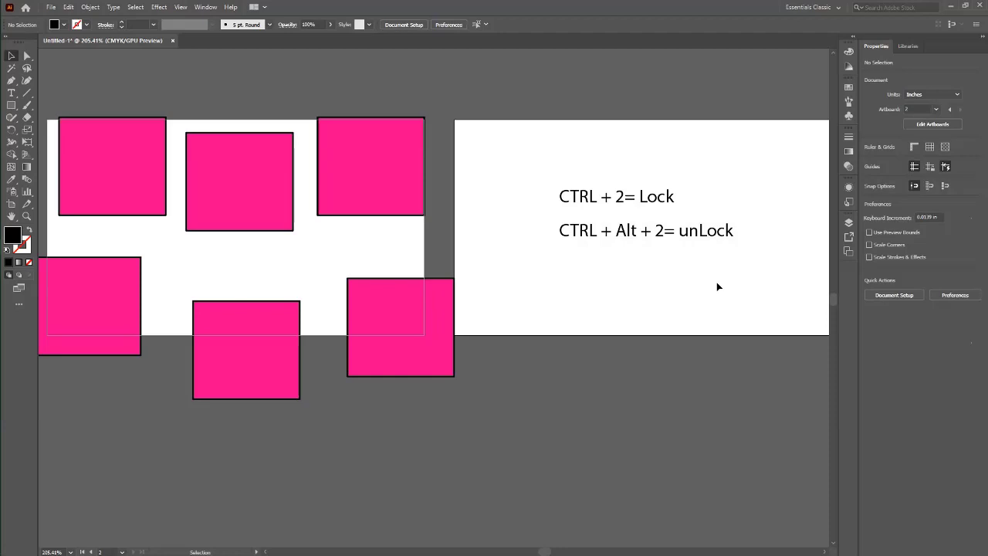
pyautogui.moveTo(719, 283); pyautogui.dragTo(754, 285)
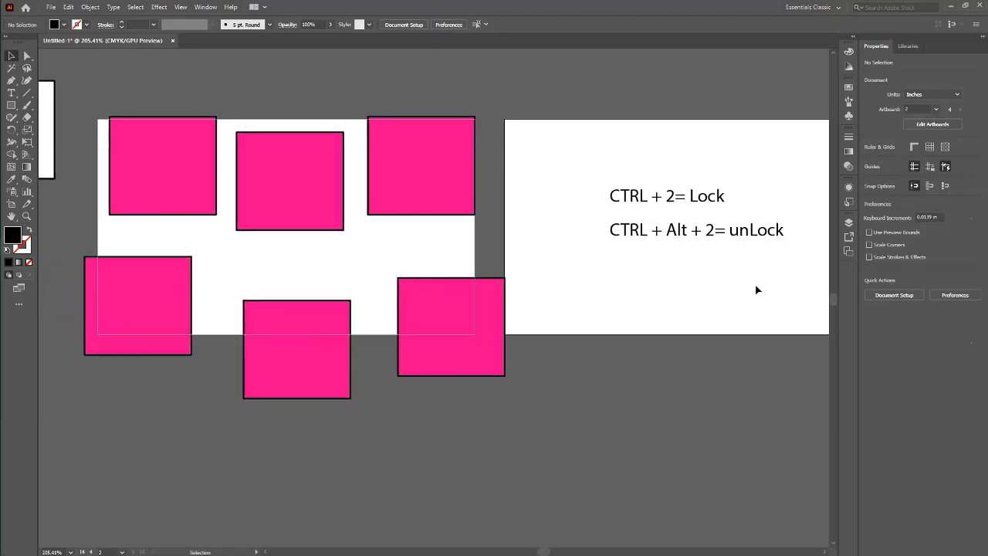
# Step: Move the pink squares down-left, then lock and unlock the top-left square with Ctrl+2 and Ctrl+Alt+2
pyautogui.hotkey('ctrl', 'a')
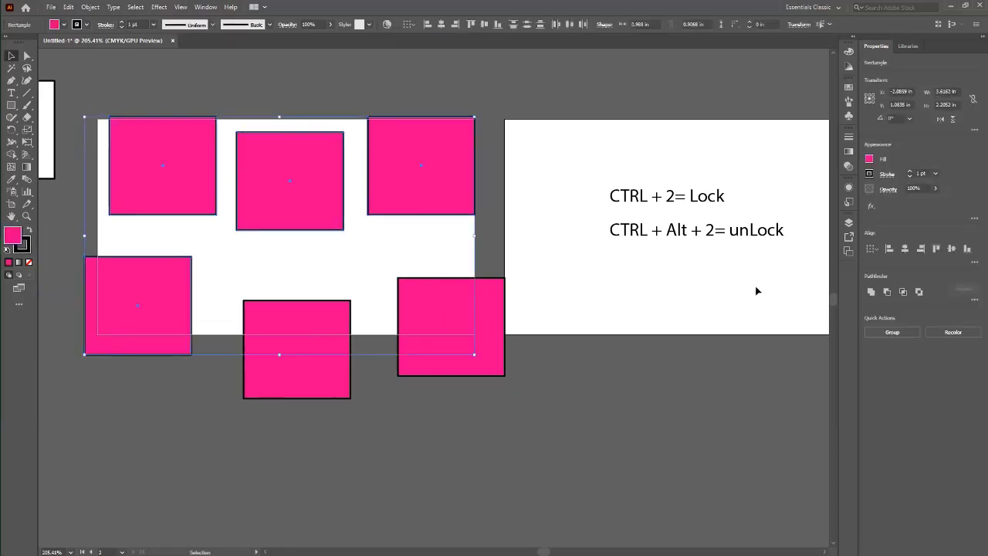
pyautogui.moveTo(582, 372); pyautogui.dragTo(722, 372)
pyautogui.moveTo(531, 151); pyautogui.dragTo(457, 198)
pyautogui.click(732, 116)
pyautogui.moveTo(627, 245); pyautogui.dragTo(472, 246)
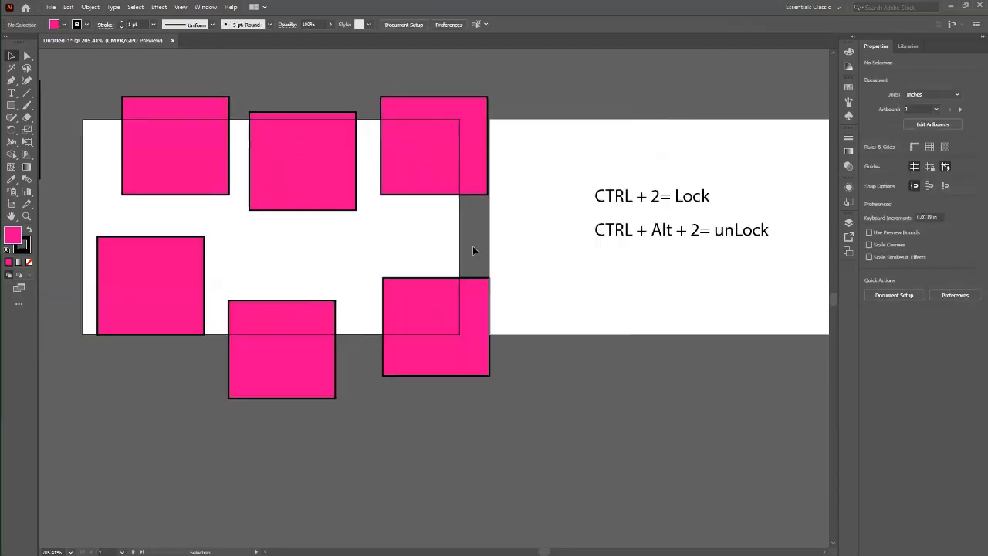
pyautogui.moveTo(617, 264); pyautogui.dragTo(767, 264)
pyautogui.click(338, 203)
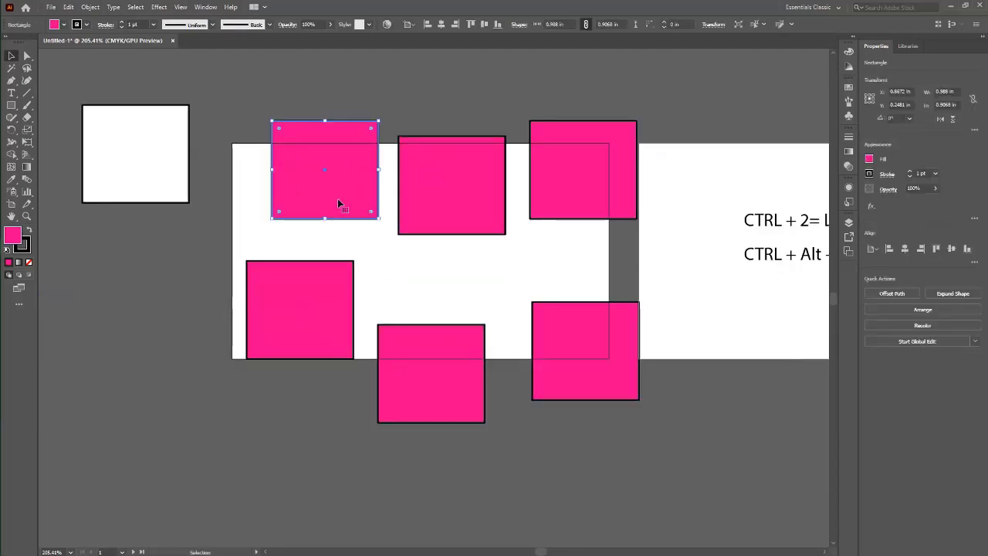
pyautogui.hotkey('ctrl', '2')
pyautogui.moveTo(719, 218); pyautogui.dragTo(563, 194)
pyautogui.hotkey('ctrl', 'alt', '2')
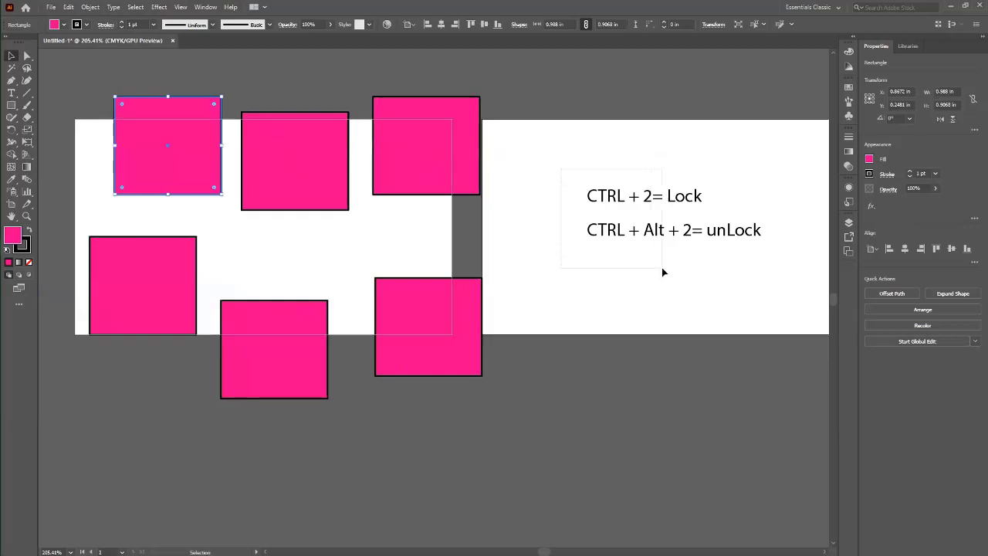
# Step: Move both shortcut notes up to the top of the artboard
pyautogui.click(666, 235)
pyautogui.moveTo(666, 239); pyautogui.dragTo(622, 178)
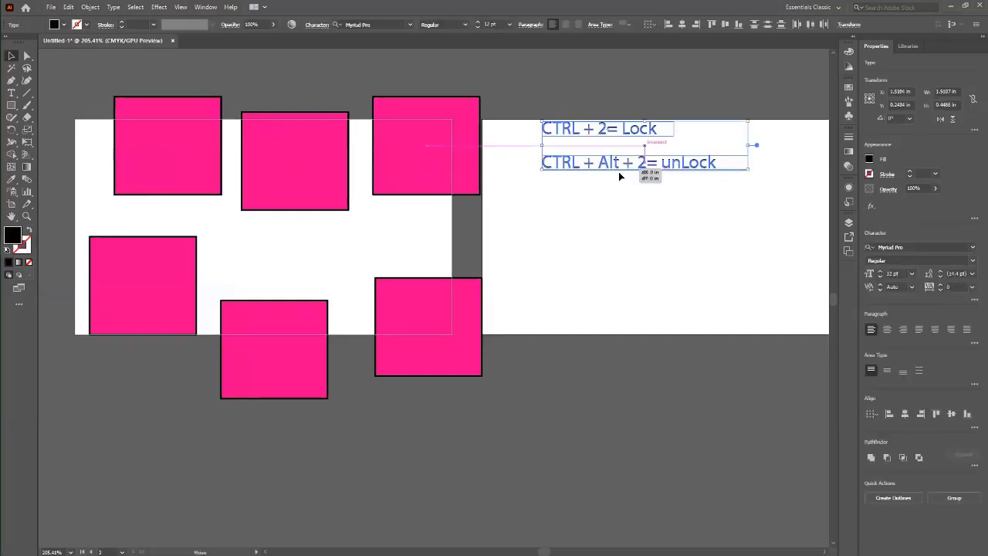
pyautogui.click(657, 250)
# Step: Select the top-left, bottom-middle and top-right pink squares for hiding
pyautogui.click(162, 145)
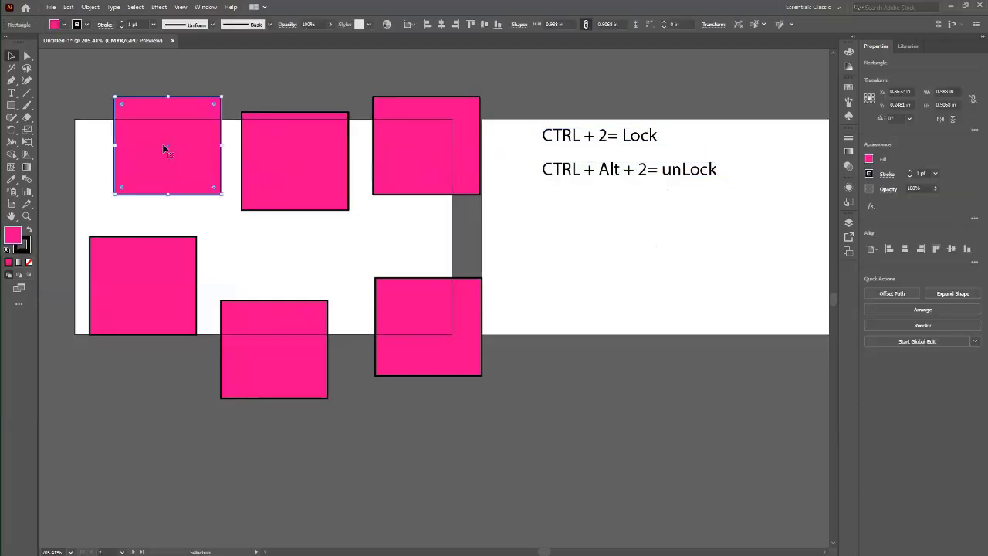
pyautogui.click(398, 309)
pyautogui.click(455, 456)
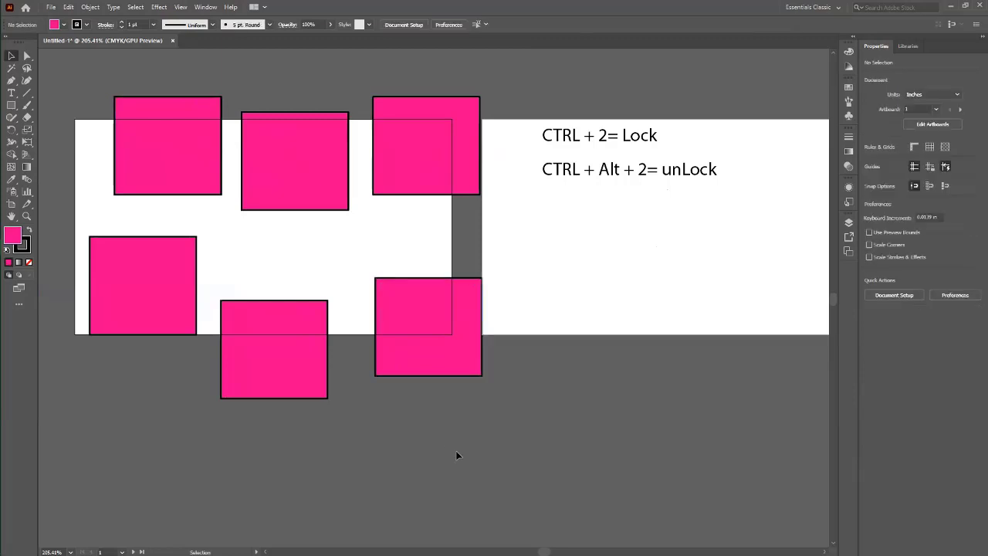
pyautogui.click(154, 149)
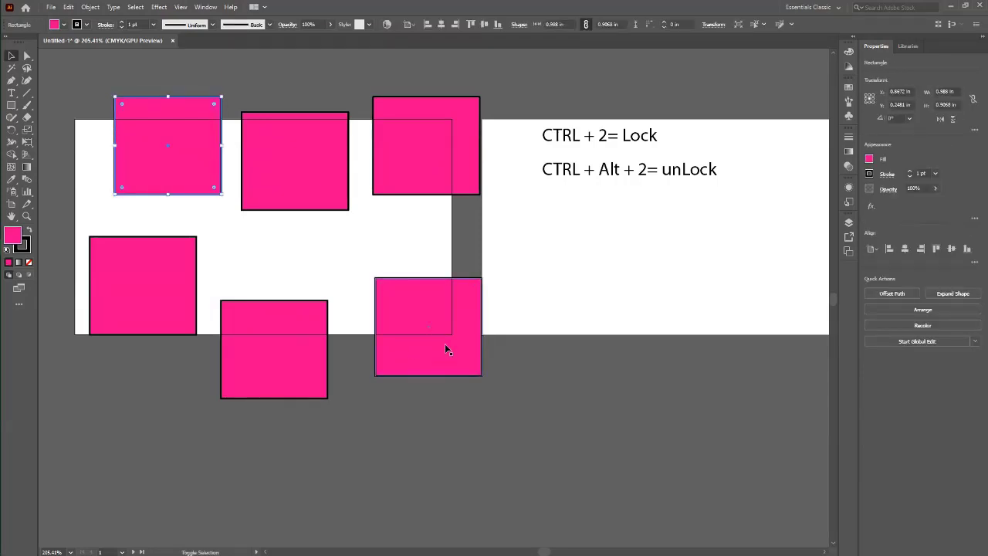
pyautogui.keyDown('shift'); pyautogui.click(446, 319); pyautogui.keyUp('shift')
pyautogui.keyDown('shift'); pyautogui.click(433, 154); pyautogui.keyUp('shift')
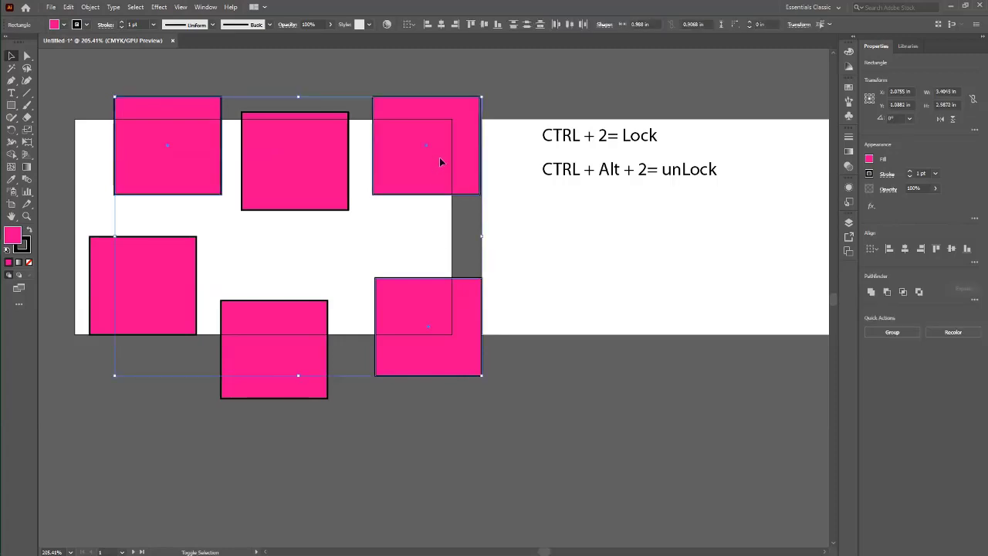
pyautogui.hotkey('ctrl', '2')
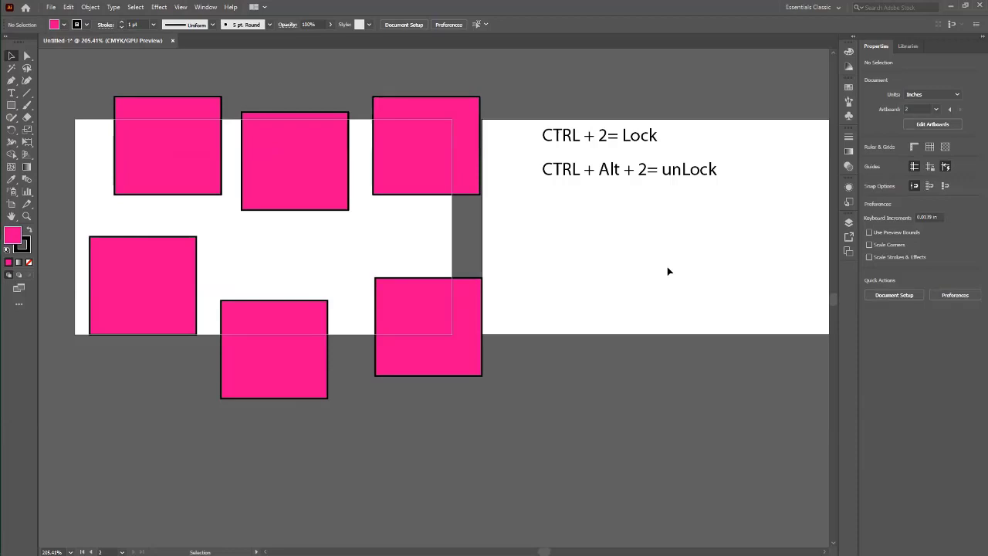
pyautogui.click(152, 140)
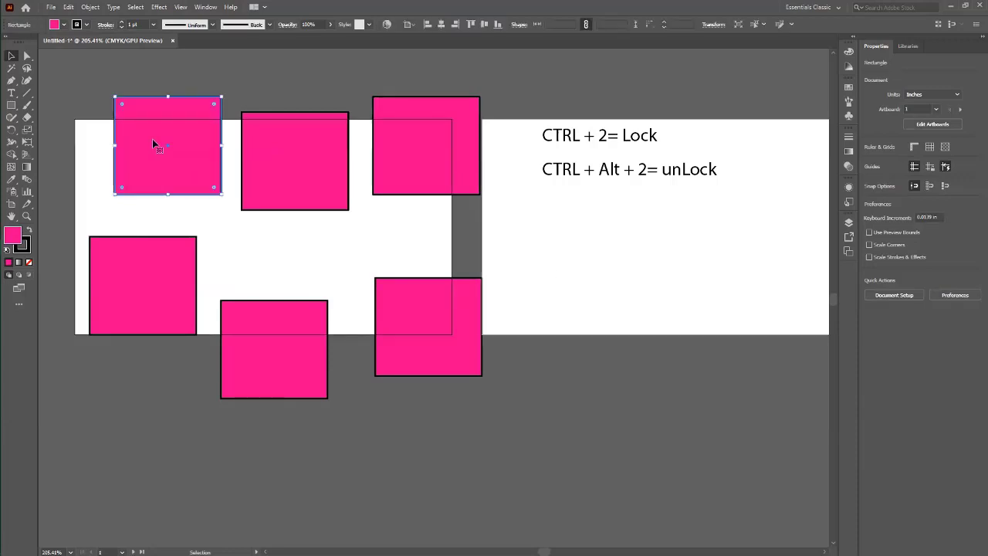
pyautogui.keyDown('shift'); pyautogui.click(279, 327); pyautogui.keyUp('shift')
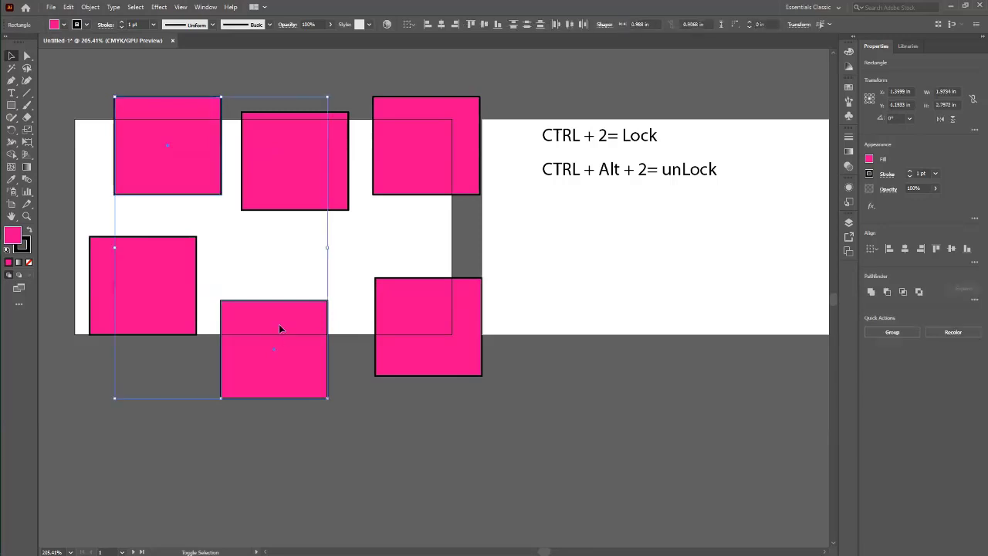
pyautogui.keyDown('shift'); pyautogui.click(454, 135); pyautogui.keyUp('shift')
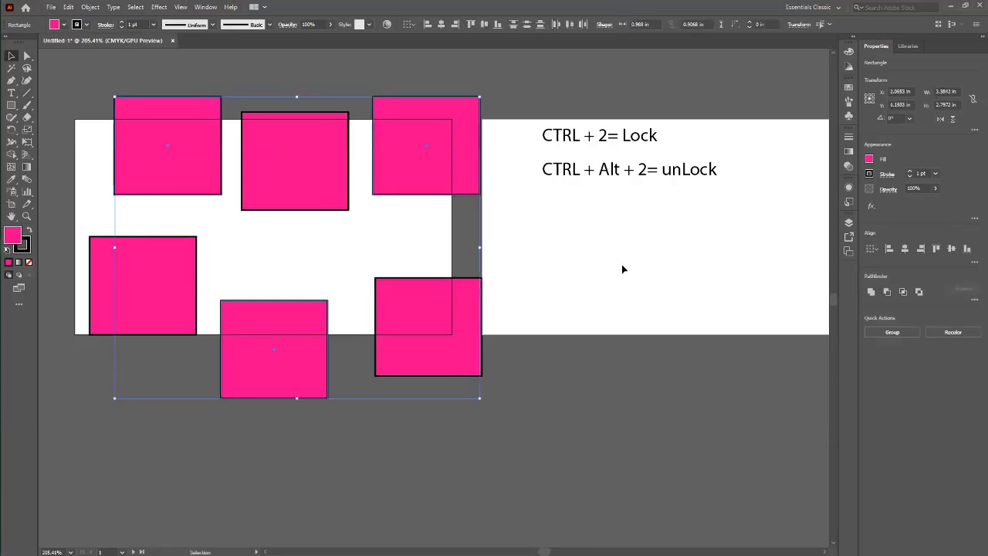
pyautogui.press('a')
pyautogui.press('Delete')
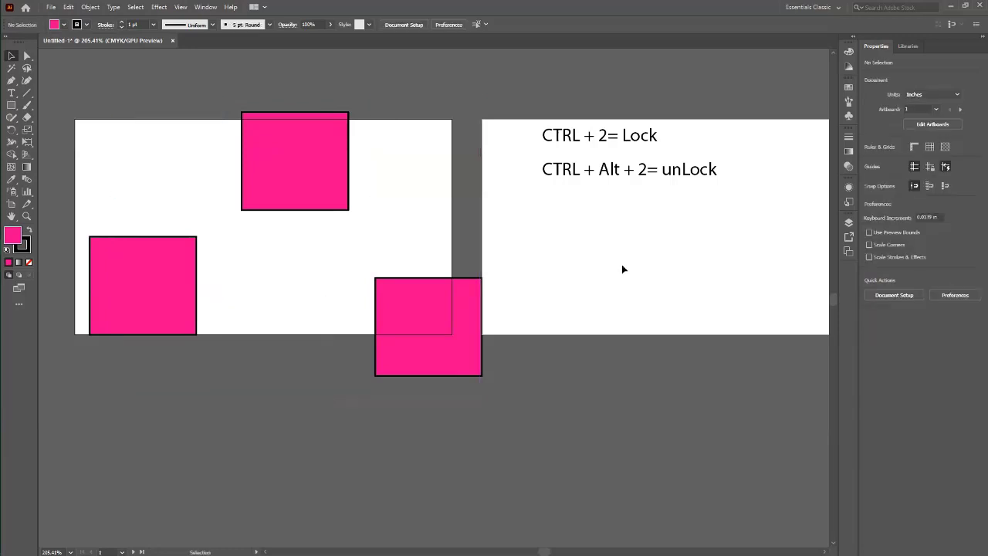
# Step: Hide the three squares and add a copy of the Lock note below reading 'CTRL +3= Hide'
pyautogui.press('v')
pyautogui.click(648, 138)
pyautogui.moveTo(648, 137); pyautogui.dragTo(595, 242)
pyautogui.tripleClick(649, 242)
pyautogui.write('3')
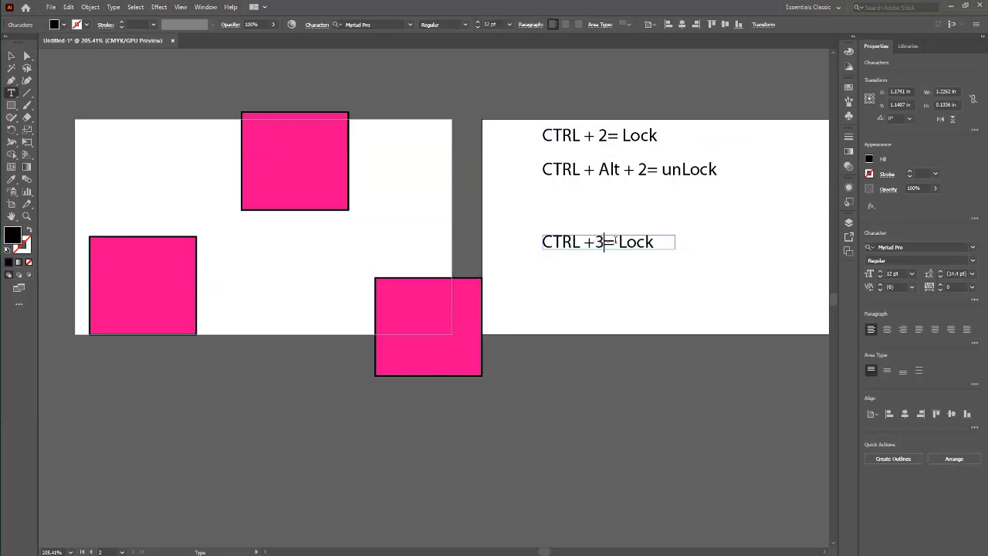
pyautogui.moveTo(652, 242); pyautogui.dragTo(617, 242)
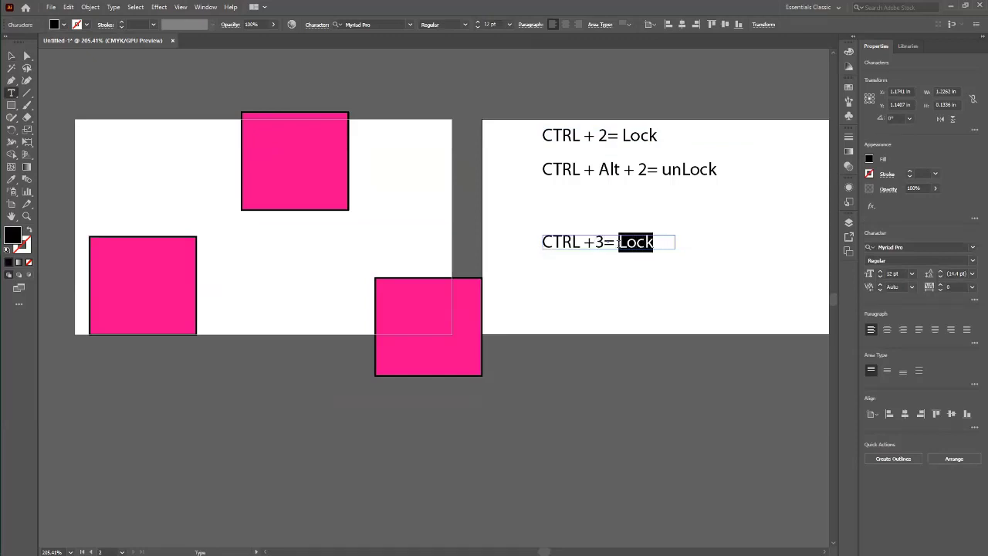
pyautogui.write('Hidw')
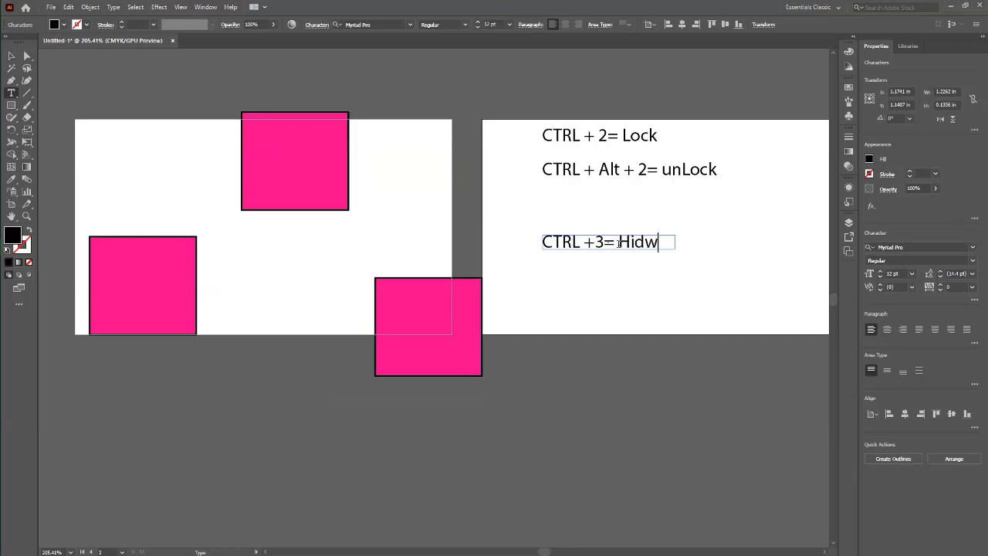
pyautogui.press('BackSpace')
pyautogui.write('e')
pyautogui.click(8, 56)
pyautogui.moveTo(625, 244)
pyautogui.mouseDown()
pyautogui.moveTo(627, 205)
pyautogui.moveTo(625, 245)
pyautogui.mouseUp()
# Step: Turn a further copy into 'CTRL +Alt +3= unHide' and widen its frame so it shows fully
pyautogui.doubleClick(627, 242)
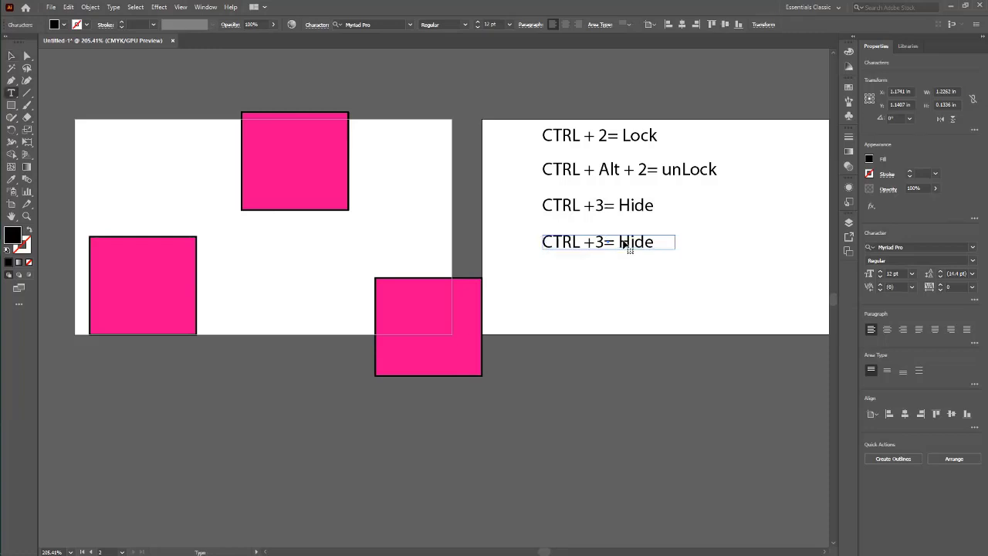
pyautogui.hotkey('ctrl', 'a')
pyautogui.write('un')
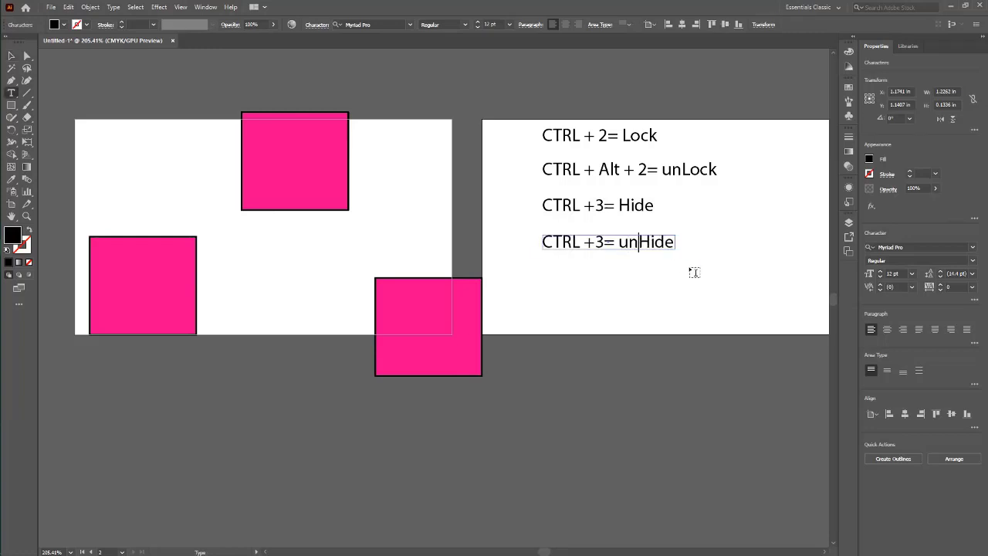
pyautogui.press('Escape')
pyautogui.write('Alt')
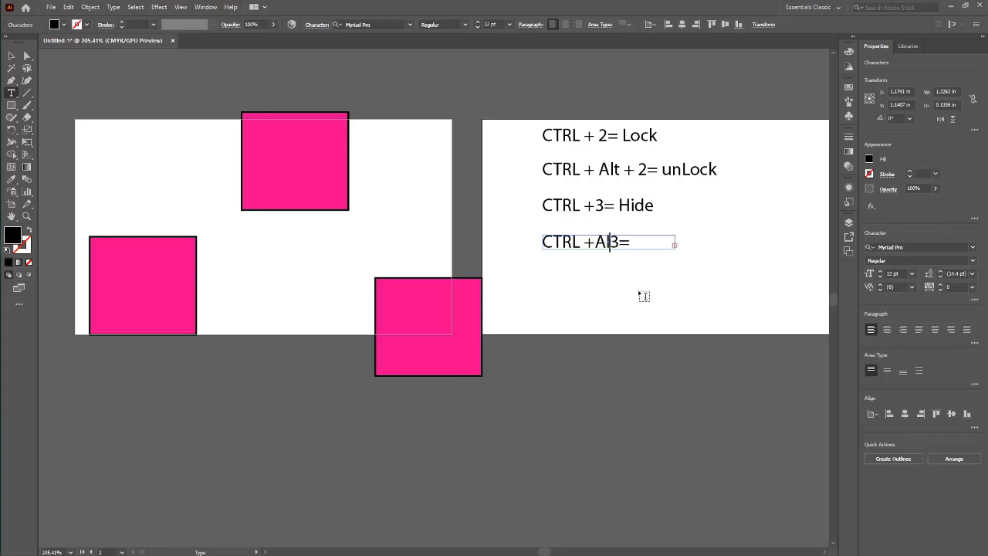
pyautogui.write(' +')
pyautogui.click(11, 55)
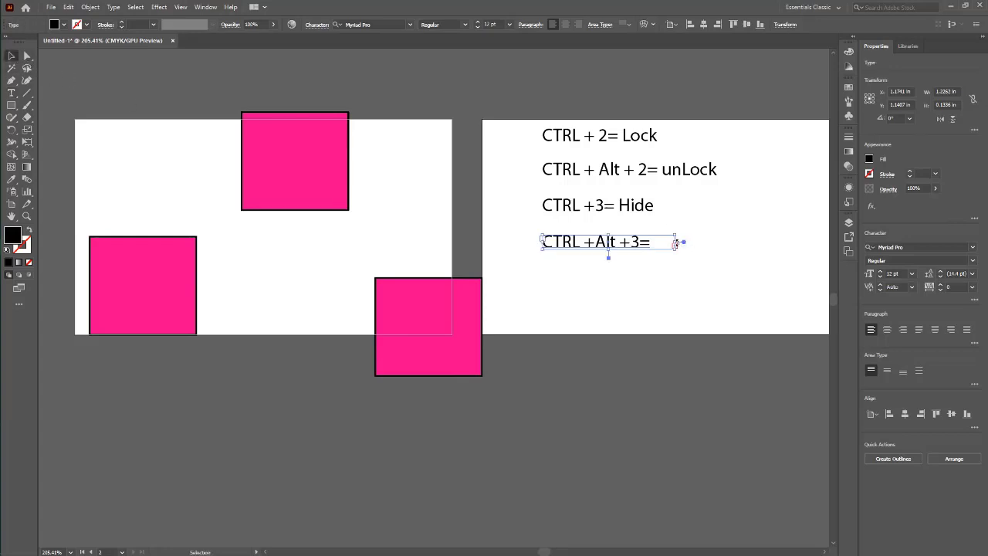
pyautogui.moveTo(681, 239); pyautogui.dragTo(746, 245)
pyautogui.click(727, 293)
pyautogui.press('space')
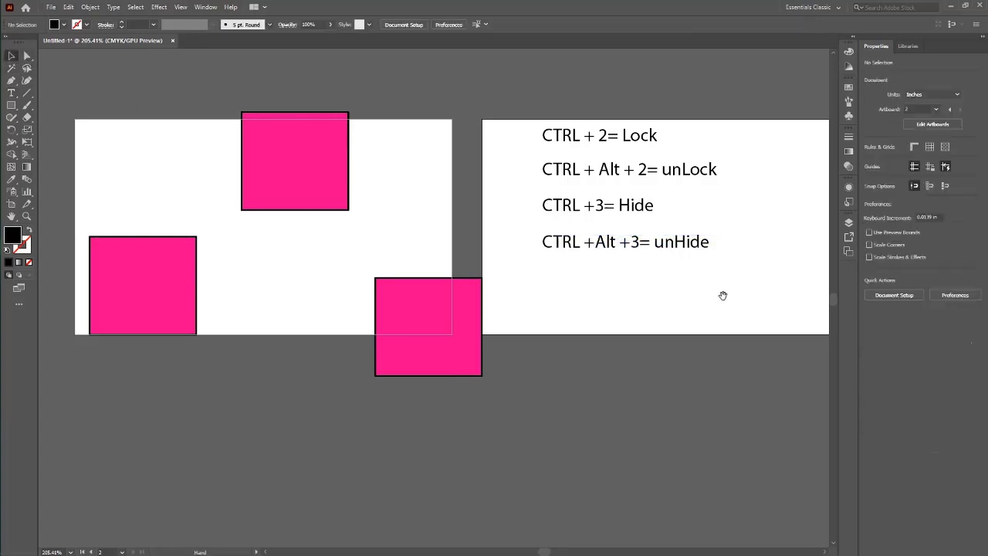
pyautogui.moveTo(682, 291); pyautogui.dragTo(734, 318)
# Step: Reveal the hidden squares with Ctrl+Alt+3 and move the top-left square above the artboard
pyautogui.hotkey('ctrl', 'alt', '3')
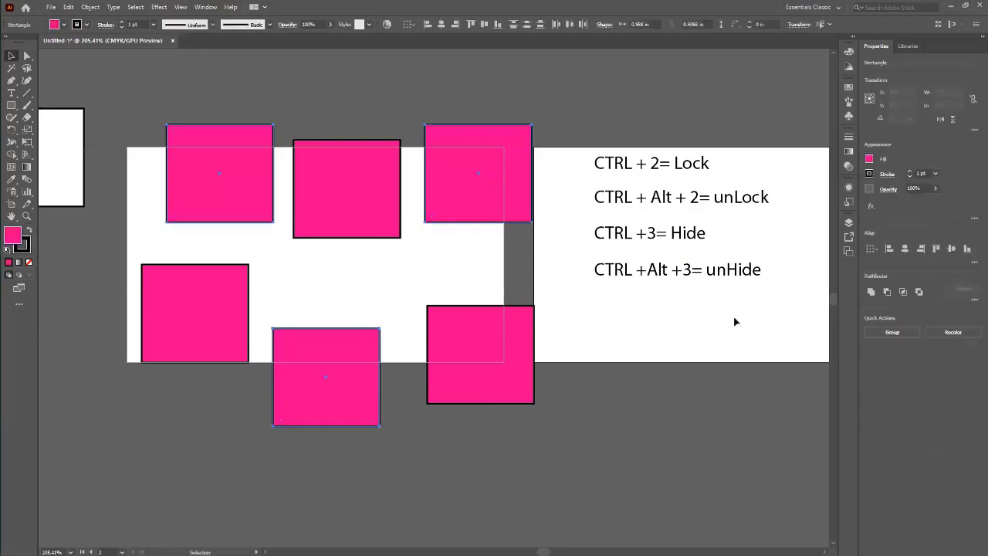
pyautogui.click(659, 378)
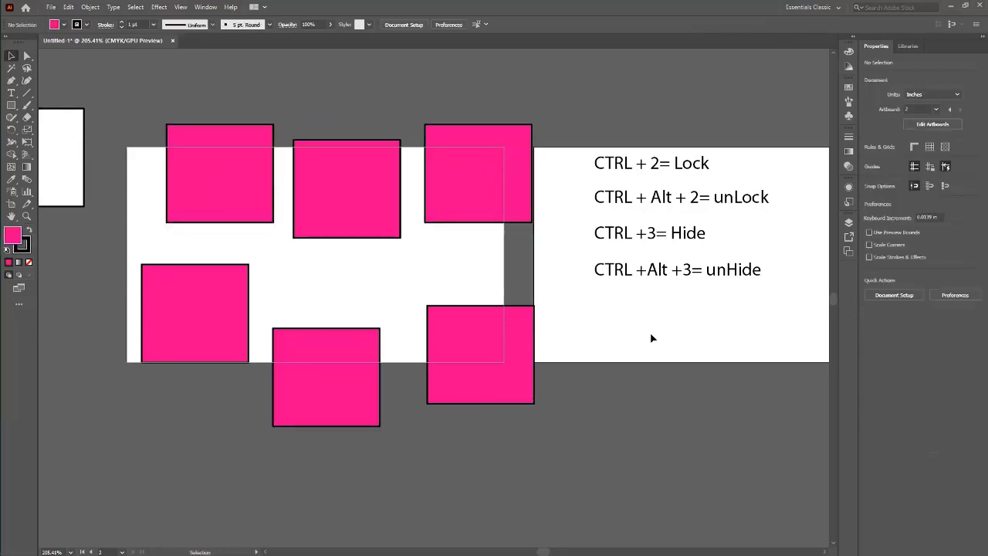
pyautogui.scroll(3, 694, 417)
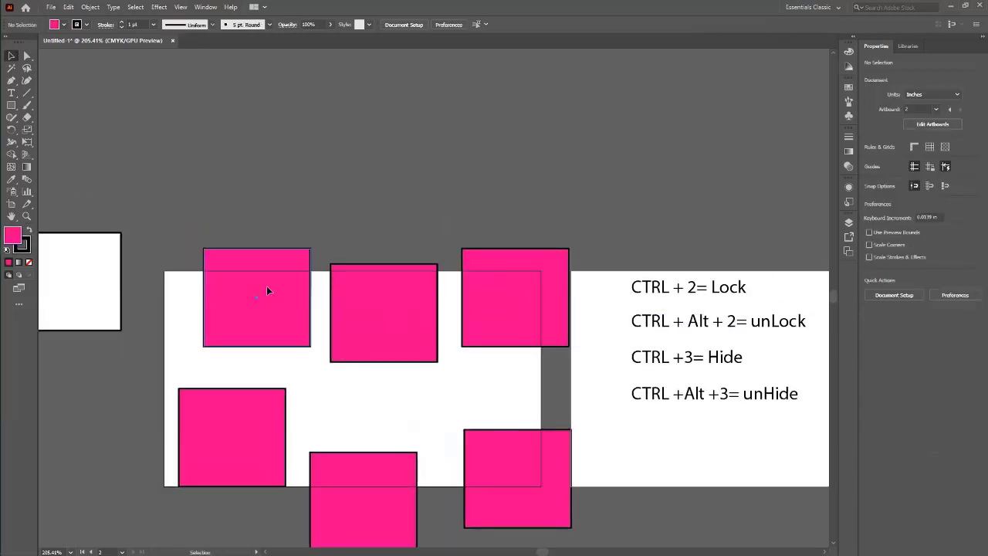
pyautogui.moveTo(266, 291); pyautogui.dragTo(216, 115)
pyautogui.scroll(4, 324, 269)
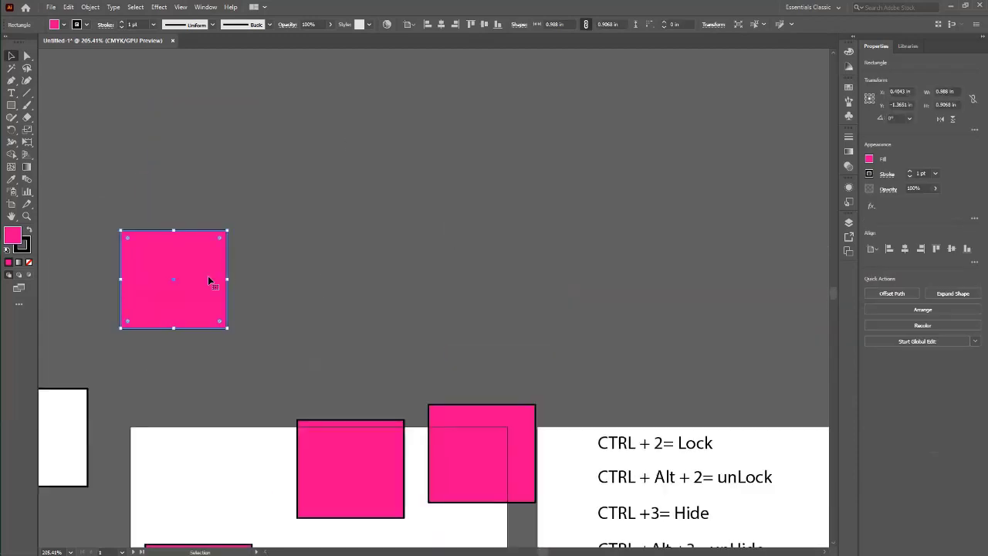
pyautogui.keyDown('alt'); pyautogui.moveTo(212, 280); pyautogui.dragTo(549, 261); pyautogui.keyUp('alt')
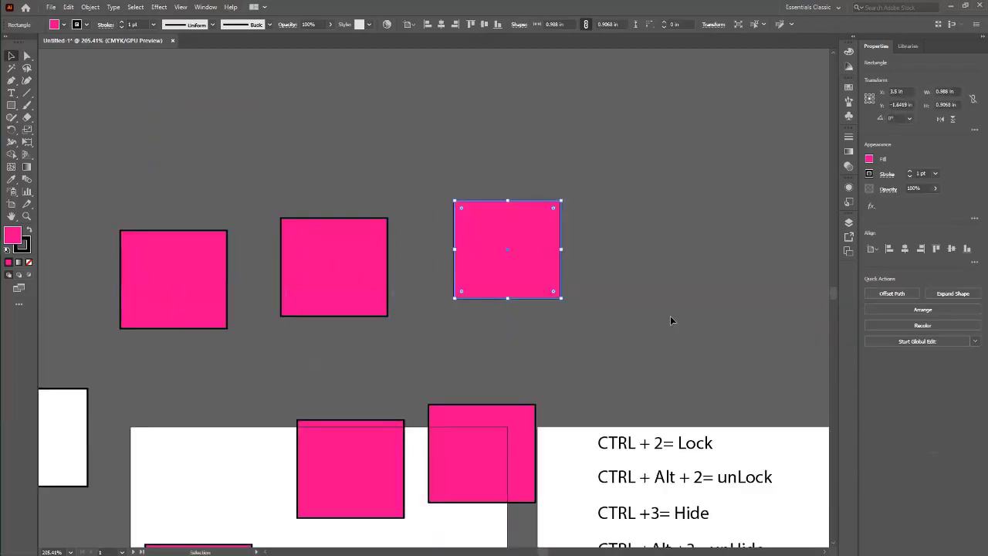
pyautogui.press('a')
pyautogui.hotkey('ctrl', '-')
pyautogui.hotkey('ctrl', '-')
pyautogui.hotkey('ctrl', '-')
pyautogui.hotkey('ctrl', '-')
pyautogui.press('v')
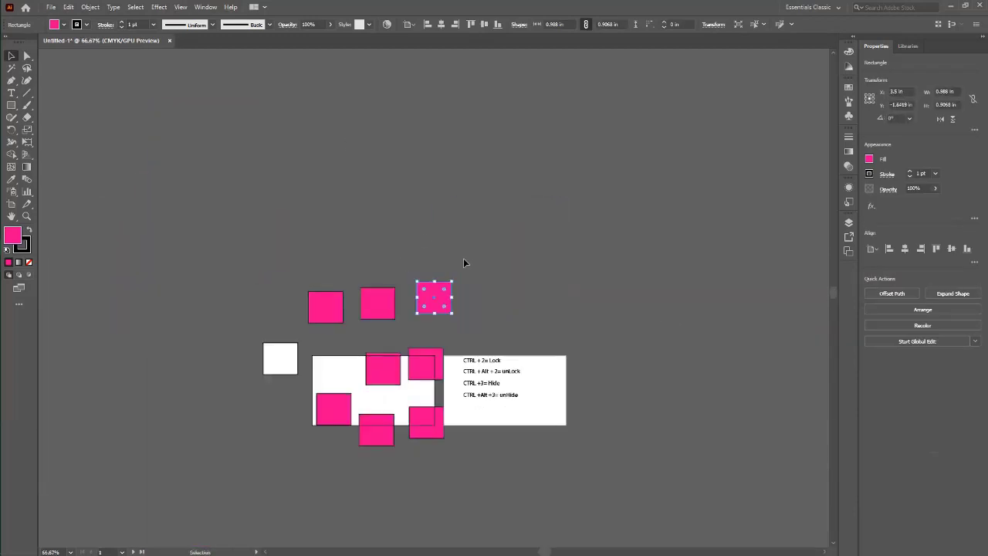
pyautogui.moveTo(355, 269); pyautogui.dragTo(494, 335)
pyautogui.press('Delete')
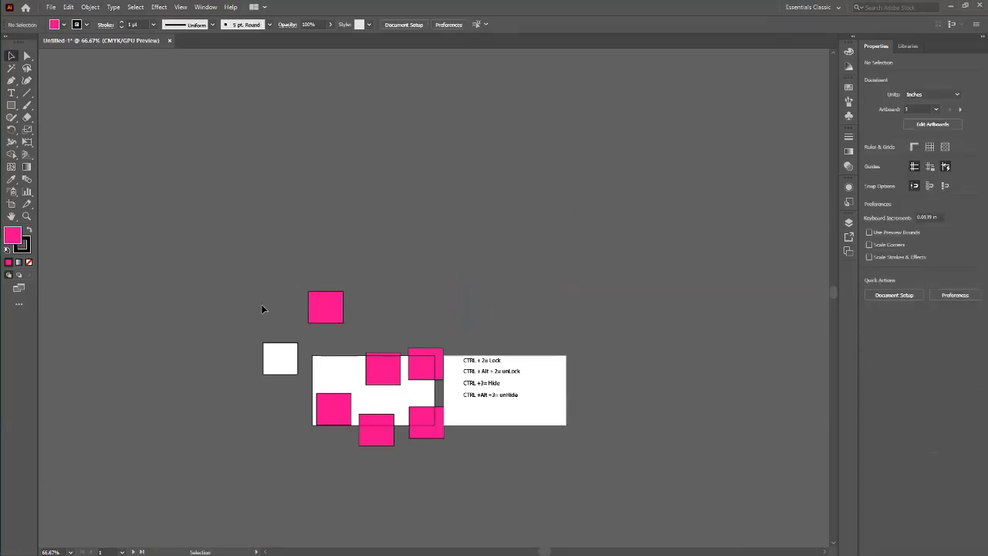
# Step: Copy the square just to its right, then repeat with Ctrl+D to form a row of five
pyautogui.click(323, 319)
pyautogui.moveTo(322, 320); pyautogui.dragTo(361, 316)
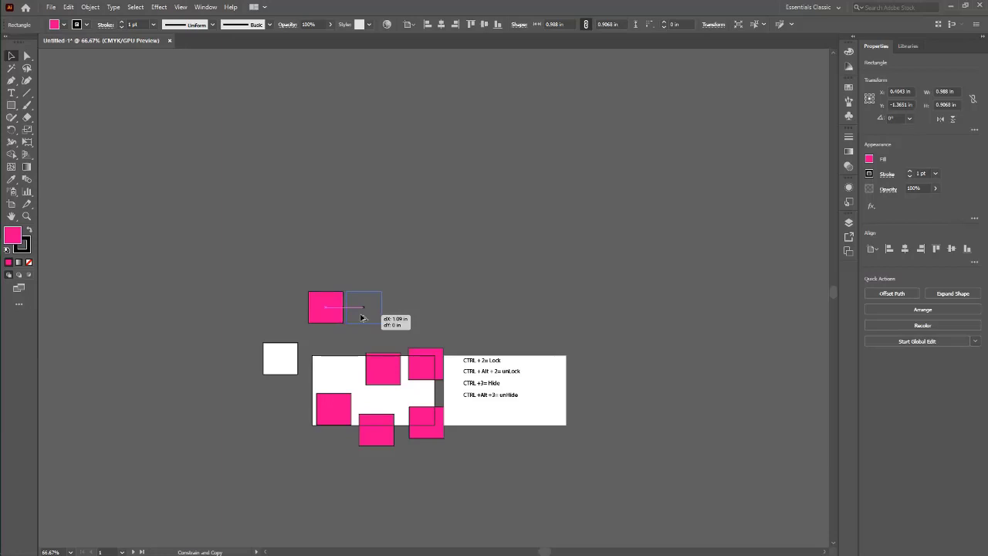
pyautogui.moveTo(361, 317); pyautogui.dragTo(362, 318)
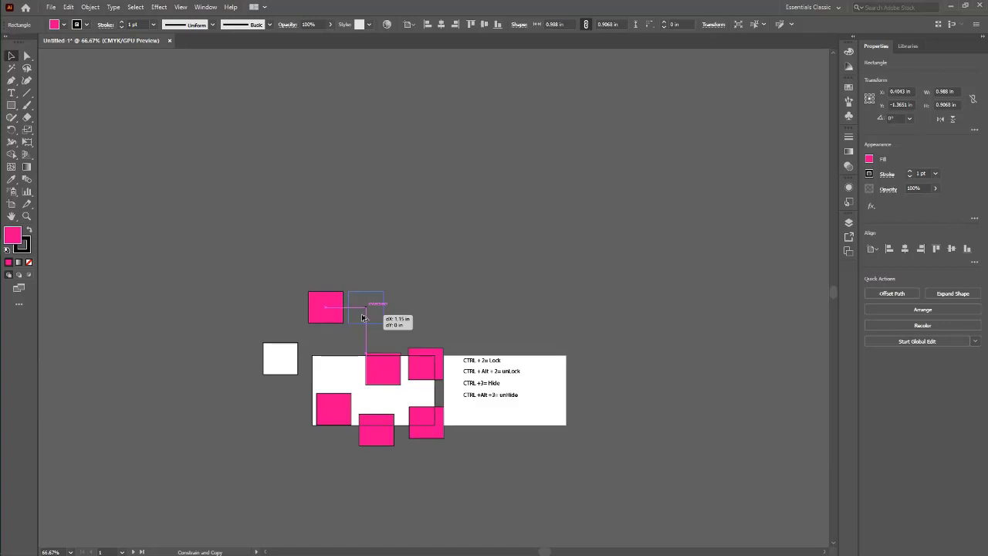
pyautogui.moveTo(363, 318); pyautogui.dragTo(362, 318)
pyautogui.hotkey('ctrl', '=')
pyautogui.hotkey('ctrl', '=')
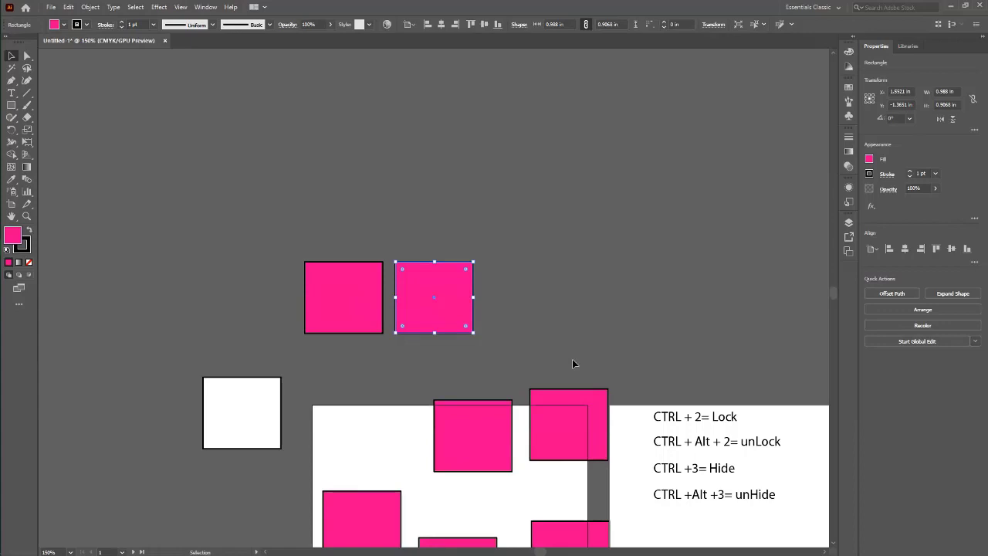
pyautogui.press('space')
pyautogui.moveTo(678, 337); pyautogui.dragTo(666, 333)
pyautogui.press('ctrl')
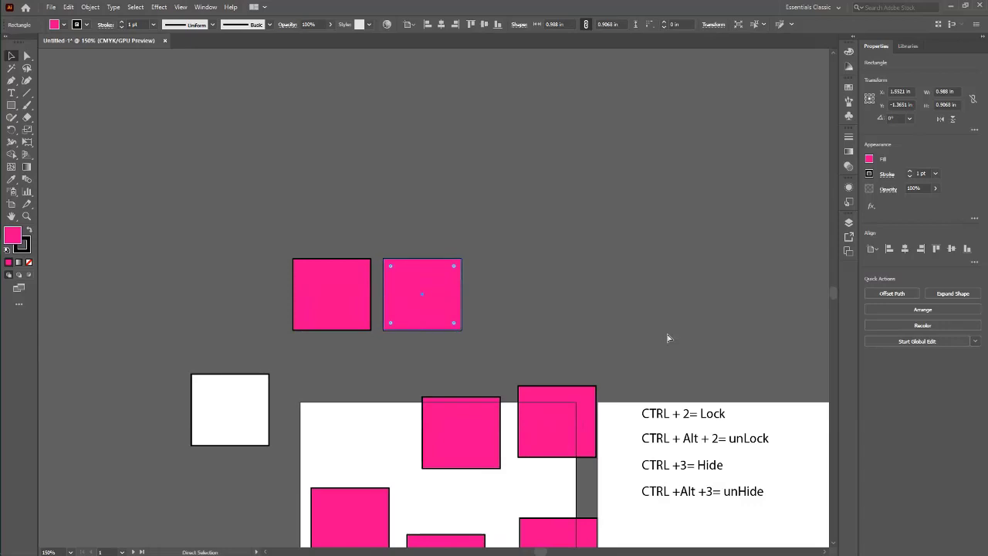
pyautogui.hotkey('ctrl', 'd')
pyautogui.hotkey('ctrl', 'd')
pyautogui.hotkey('ctrl', 'd')
# Step: Apply Transform Again with Ctrl+D to lengthen the row to seven squares, then deselect
pyautogui.press('space')
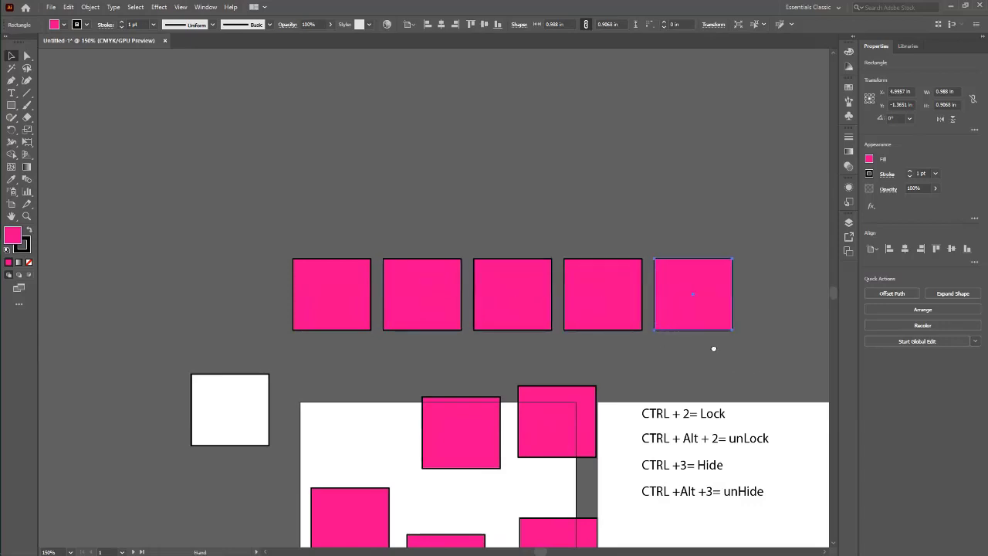
pyautogui.moveTo(712, 346); pyautogui.dragTo(564, 288)
pyautogui.hotkey('ctrl', 'd')
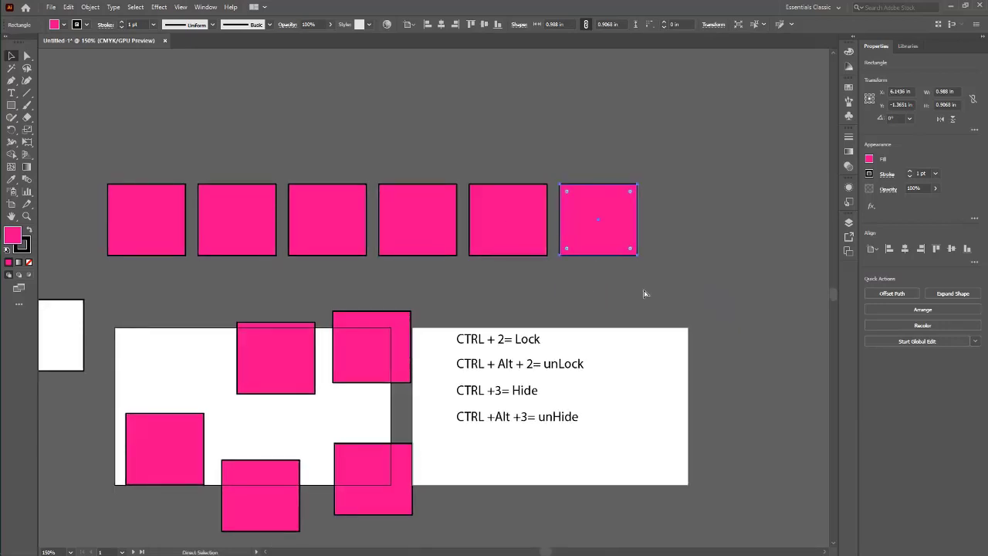
pyautogui.hotkey('ctrl', 'd')
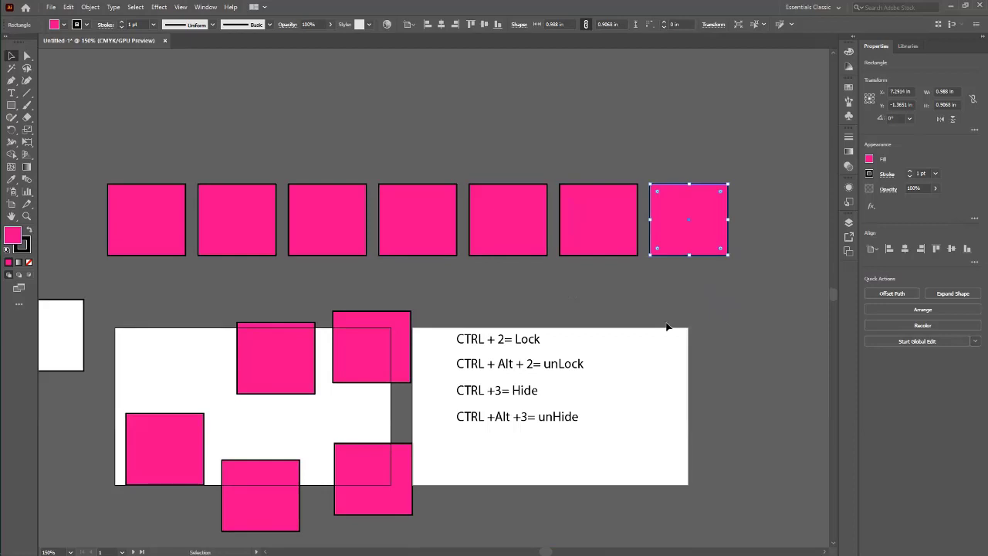
pyautogui.click(673, 346)
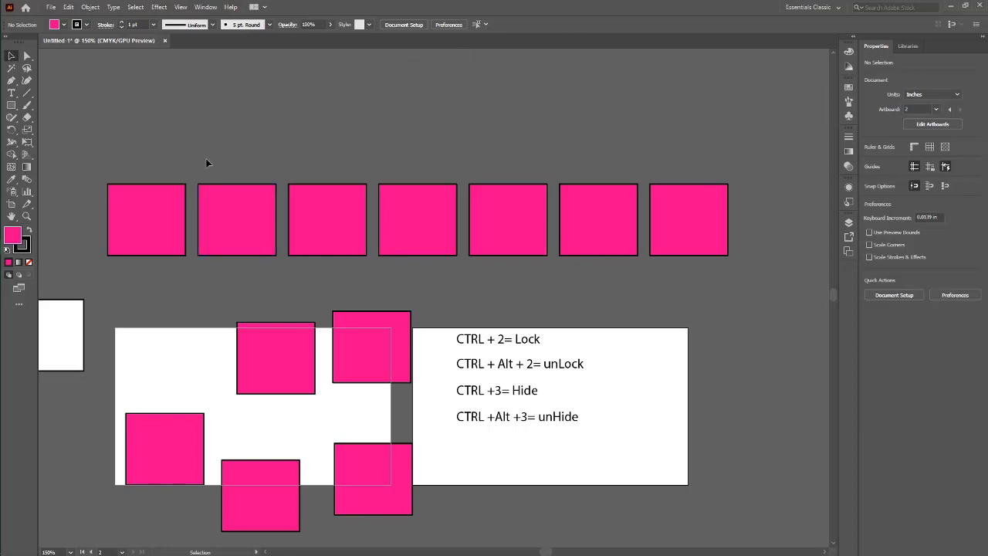
# Step: Hide the six right-hand squares of the row with Ctrl+3
pyautogui.hotkey('ctrl', 'a')
pyautogui.hotkey('ctrl', '3')
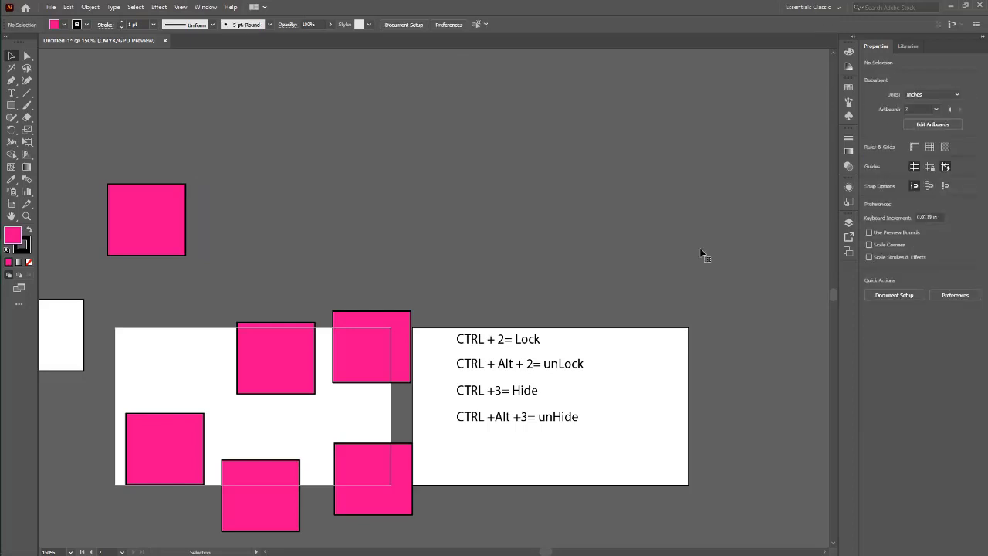
pyautogui.moveTo(467, 240); pyautogui.dragTo(507, 186)
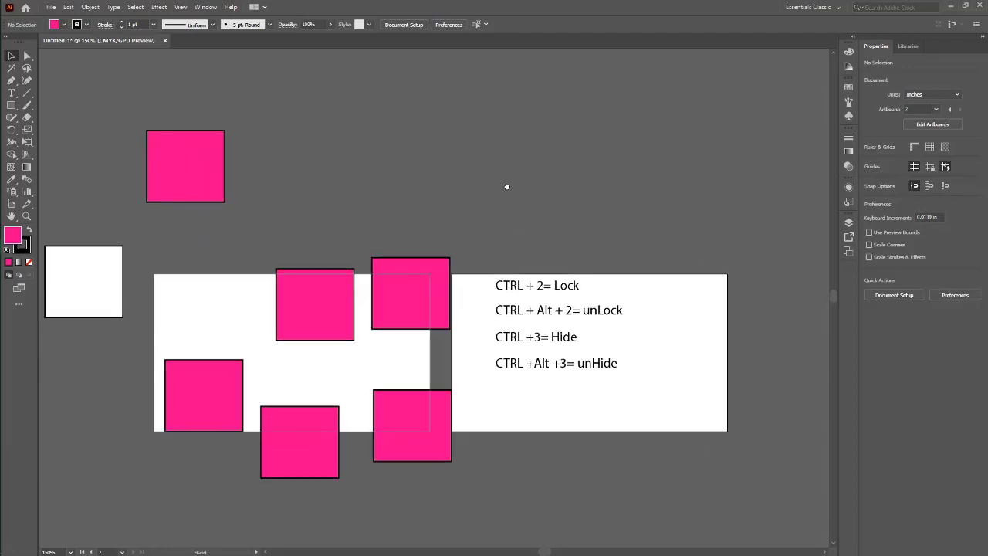
# Step: Copy the remaining pink square to sit directly beside it on the right
pyautogui.click(198, 161)
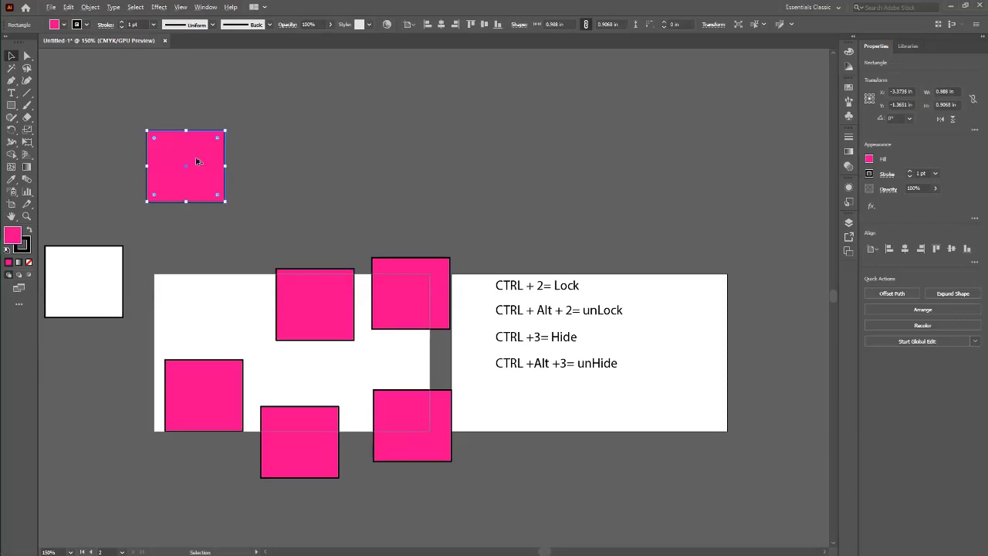
pyautogui.moveTo(196, 161); pyautogui.dragTo(281, 164)
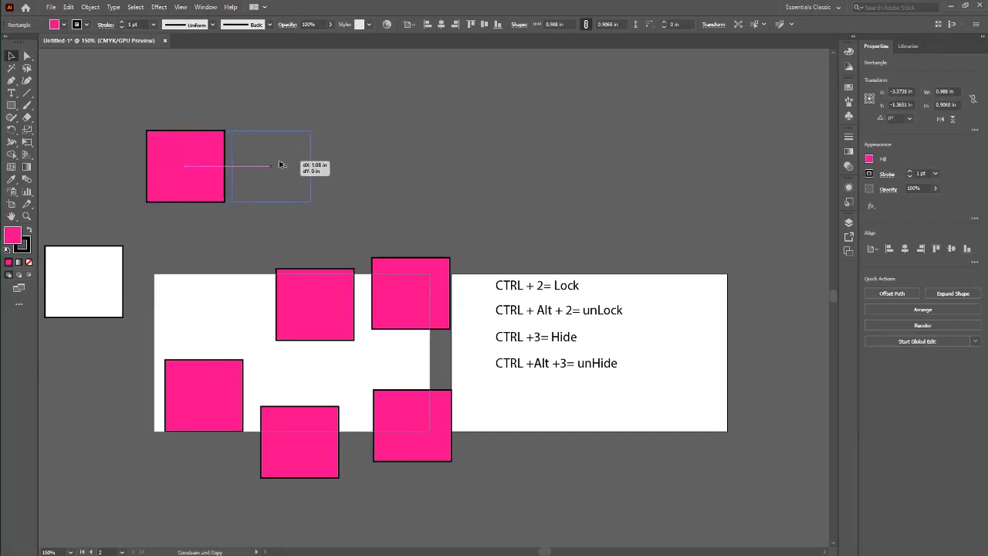
pyautogui.moveTo(281, 165); pyautogui.dragTo(280, 163)
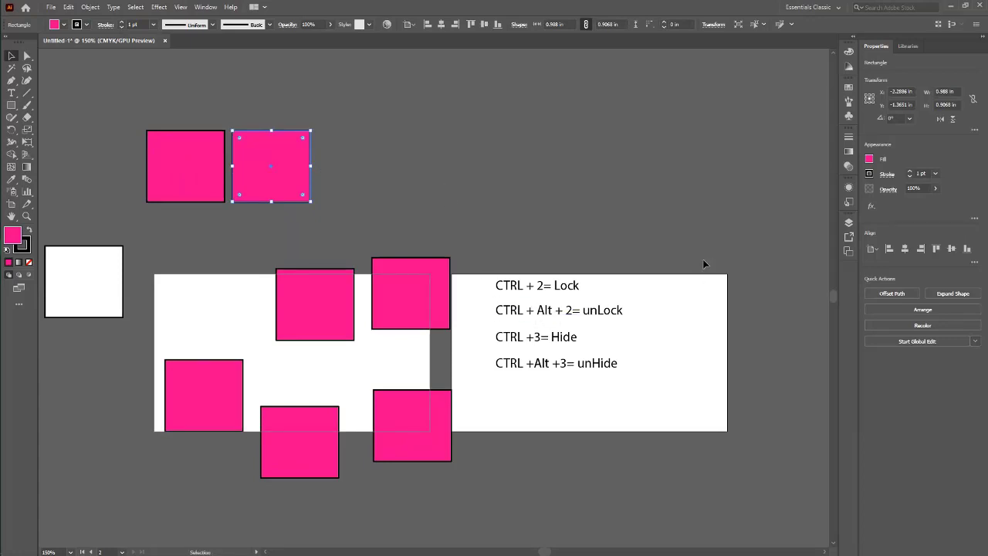
pyautogui.hotkey('ctrl', '-')
pyautogui.hotkey('ctrl', '-')
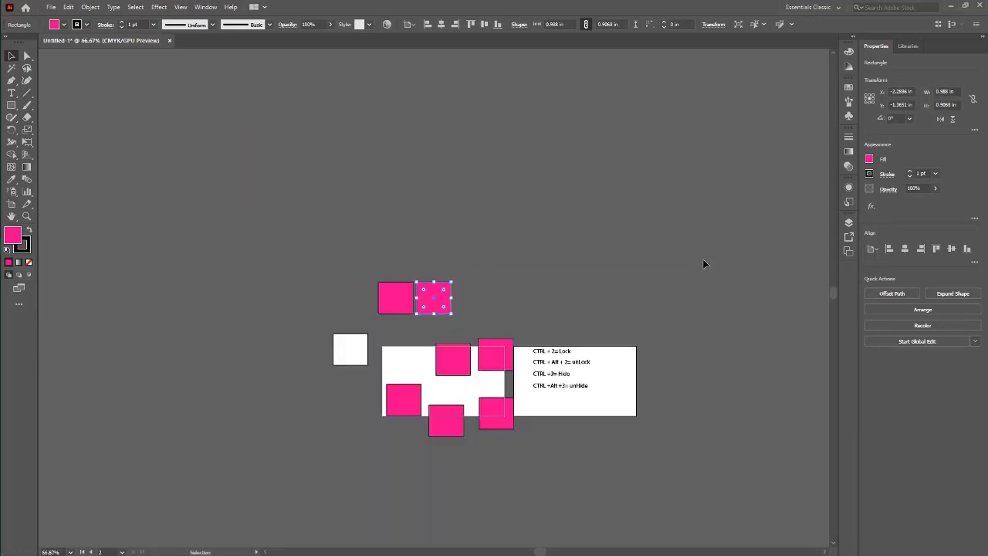
# Step: Repeat Ctrl+D to stretch the pair into a row of about twenty squares
pyautogui.hotkey('ctrl', 'd')
pyautogui.hotkey('ctrl', 'd')
pyautogui.hotkey('ctrl', 'd')
pyautogui.hotkey('ctrl', 'd')
pyautogui.hotkey('ctrl', 'd')
pyautogui.hotkey('ctrl', 'd')
pyautogui.hotkey('ctrl', 'd')
pyautogui.hotkey('ctrl', 'd')
pyautogui.hotkey('ctrl', 'd')
pyautogui.hotkey('ctrl', 'd')
pyautogui.hotkey('ctrl', 'd')
pyautogui.hotkey('ctrl', 'd')
pyautogui.hotkey('ctrl', 'd')
pyautogui.hotkey('ctrl', 'd')
pyautogui.hotkey('ctrl', 'd')
pyautogui.hotkey('ctrl', 'd')
pyautogui.hotkey('ctrl', 'd')
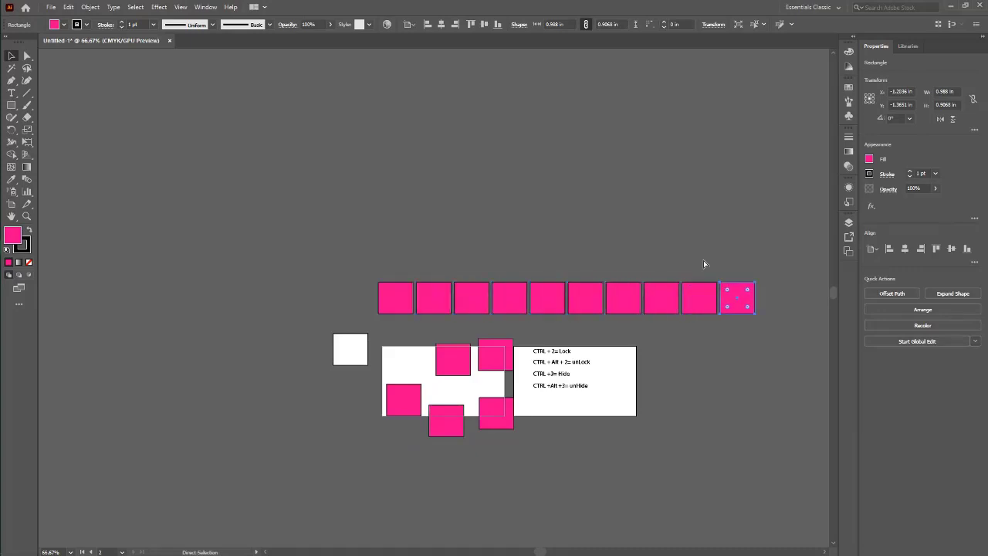
pyautogui.hotkey('ctrl', '-')
pyautogui.hotkey('ctrl', '-')
pyautogui.hotkey('ctrl', '-')
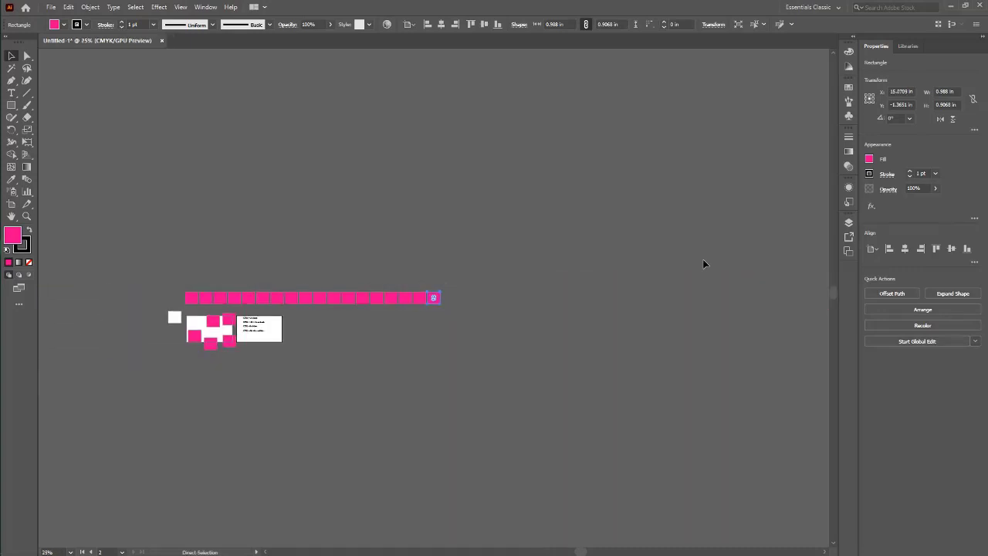
pyautogui.hotkey('ctrl', 'd')
pyautogui.hotkey('ctrl', 'd')
# Step: Select the whole row and copy it straight upward to start a second row
pyautogui.moveTo(173, 265); pyautogui.dragTo(481, 301)
pyautogui.hotkey('ctrl', '+')
pyautogui.hotkey('ctrl', '+')
pyautogui.hotkey('ctrl', '+')
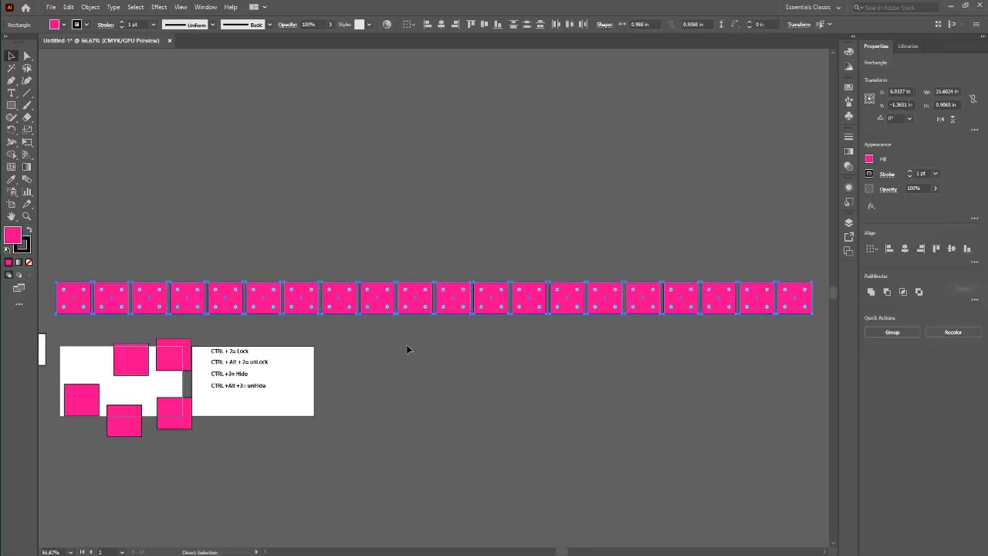
pyautogui.moveTo(401, 346); pyautogui.dragTo(534, 347)
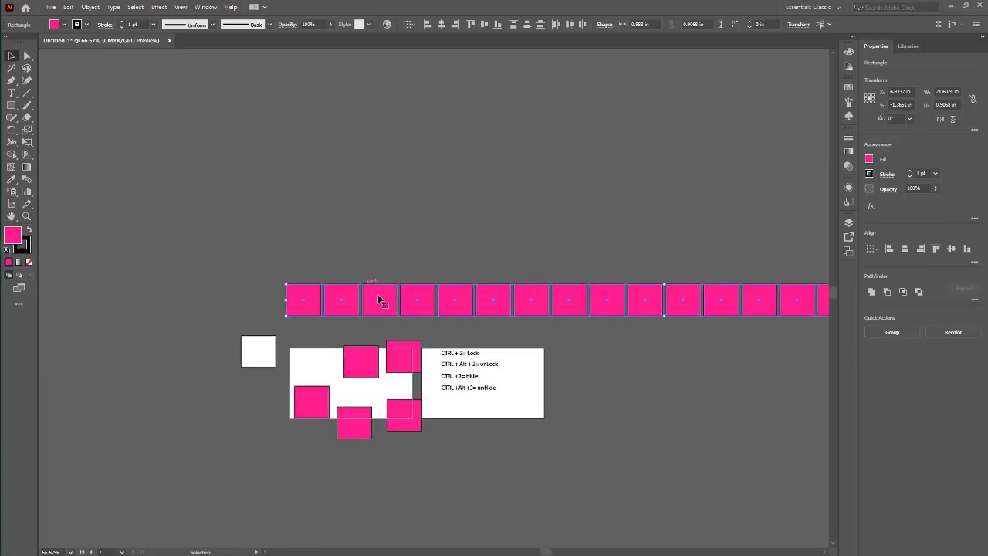
pyautogui.moveTo(711, 355); pyautogui.dragTo(587, 360)
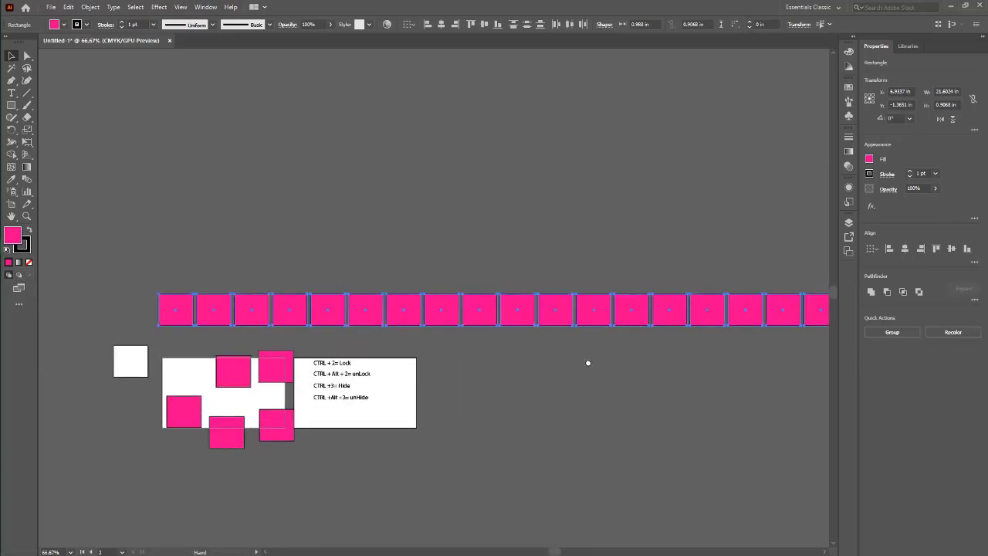
pyautogui.hotkey('ctrl', '-')
pyautogui.hotkey('ctrl', '-')
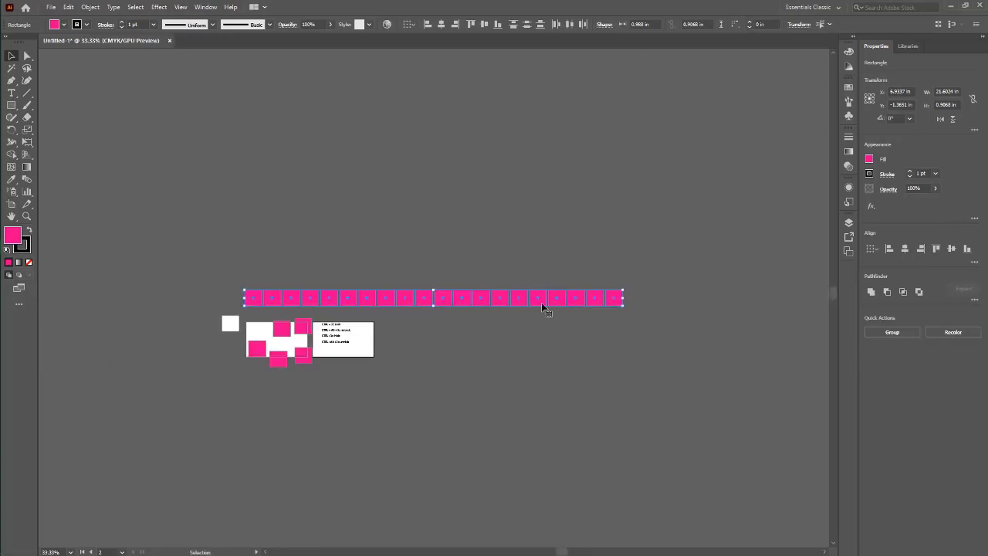
pyautogui.moveTo(541, 302); pyautogui.dragTo(535, 274)
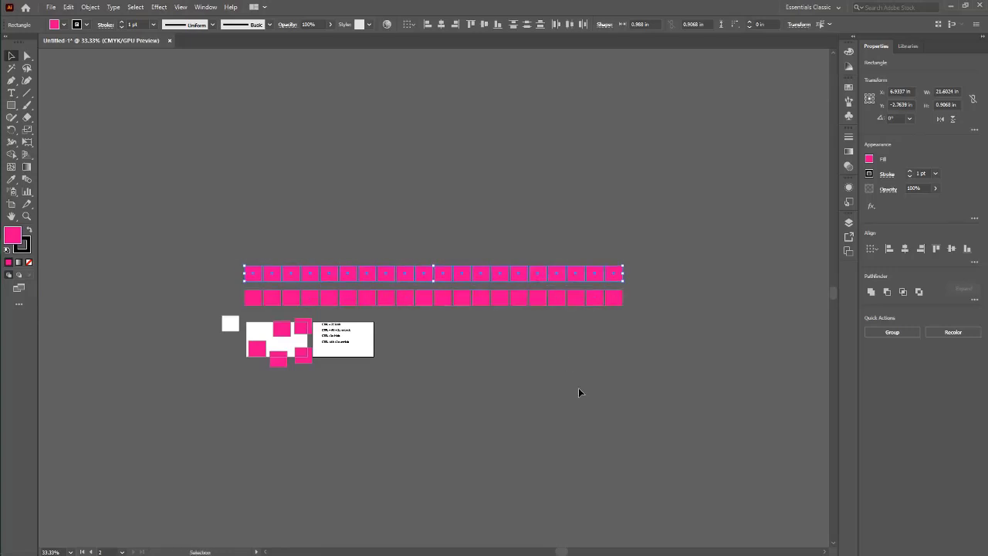
# Step: Repeat Transform Again with Ctrl+D to stack more rows upward, reaching nine rows
pyautogui.press('a')
pyautogui.hotkey('ctrl', 'd')
pyautogui.hotkey('ctrl', 'd')
pyautogui.hotkey('ctrl', 'd')
pyautogui.hotkey('ctrl', 'd')
pyautogui.hotkey('ctrl', 'd')
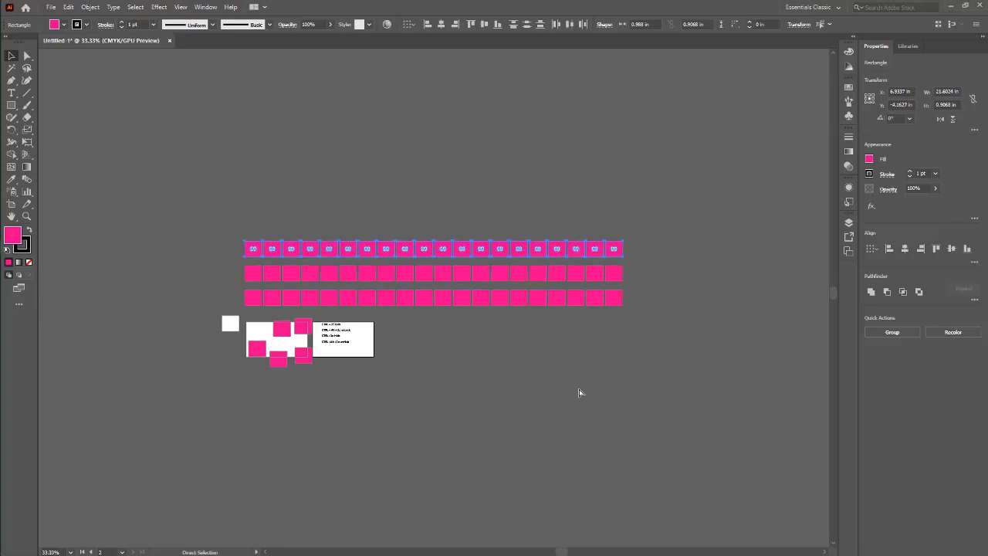
pyautogui.hotkey('ctrl', 'd')
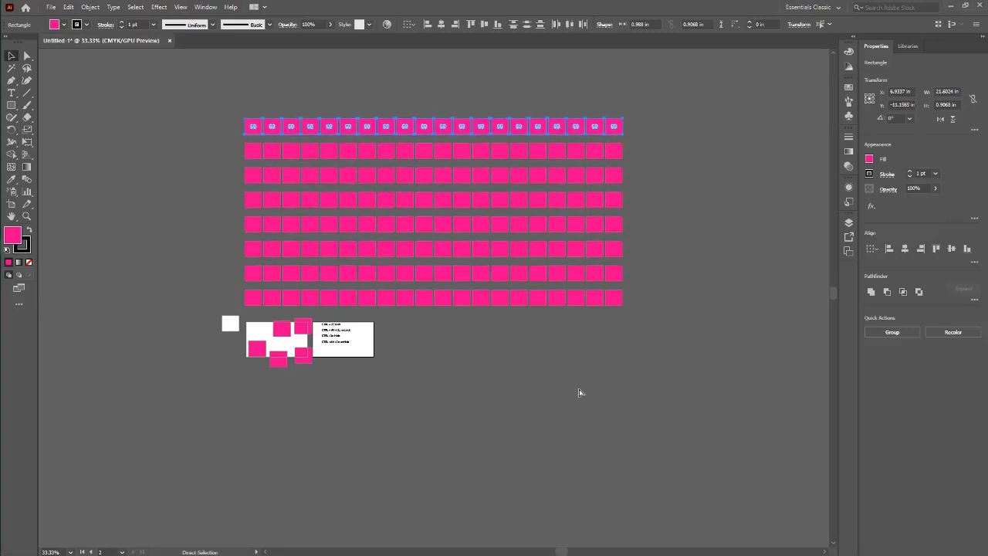
pyautogui.hotkey('ctrl', 'd')
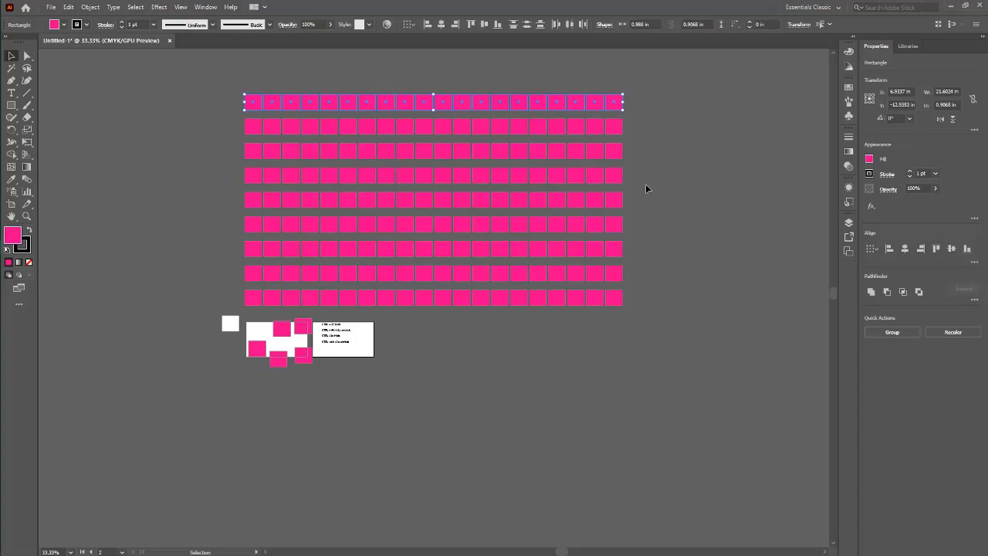
# Step: Minimize Illustrator and open Fiverr.PNG from D:\Fiverr\Disabled in Photos
pyautogui.click(950, 5)
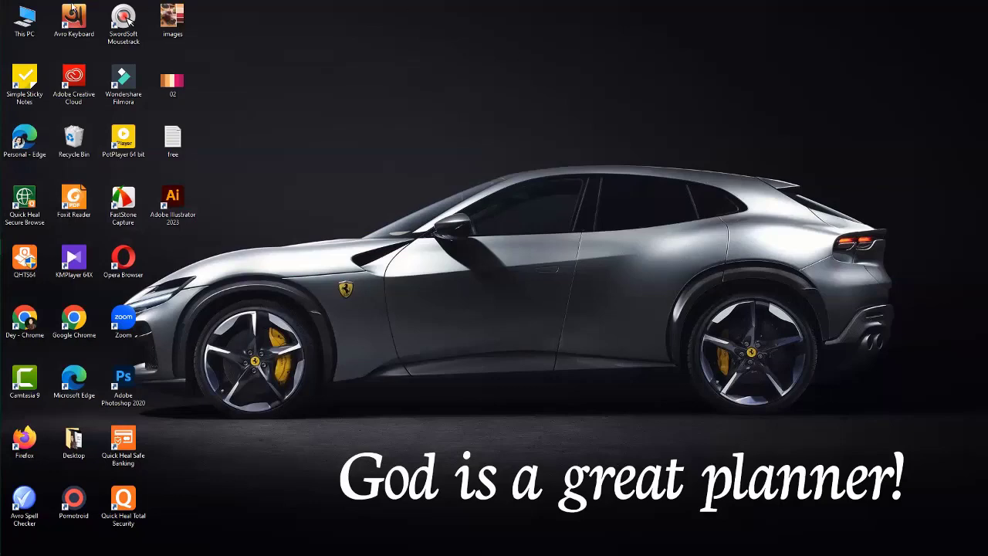
pyautogui.doubleClick(28, 20)
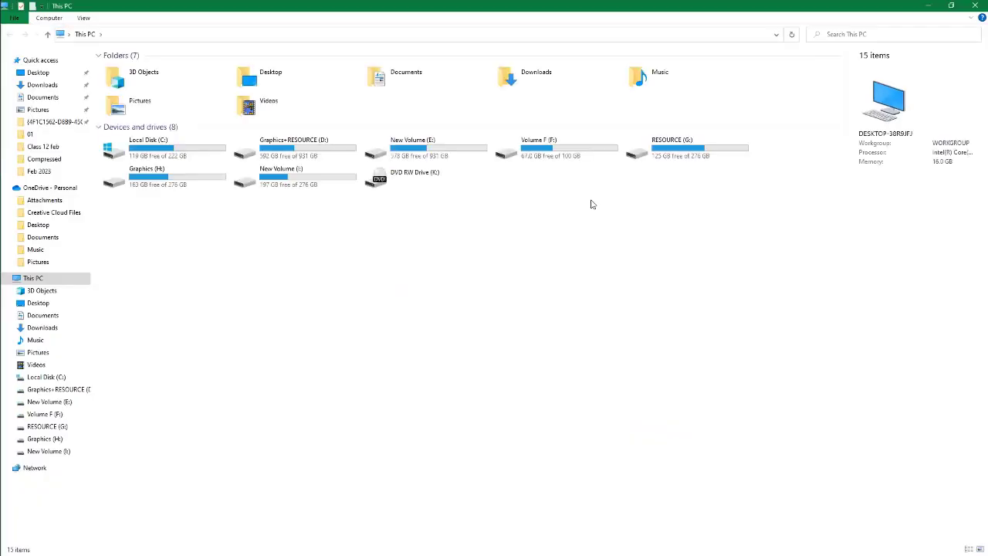
pyautogui.doubleClick(337, 152)
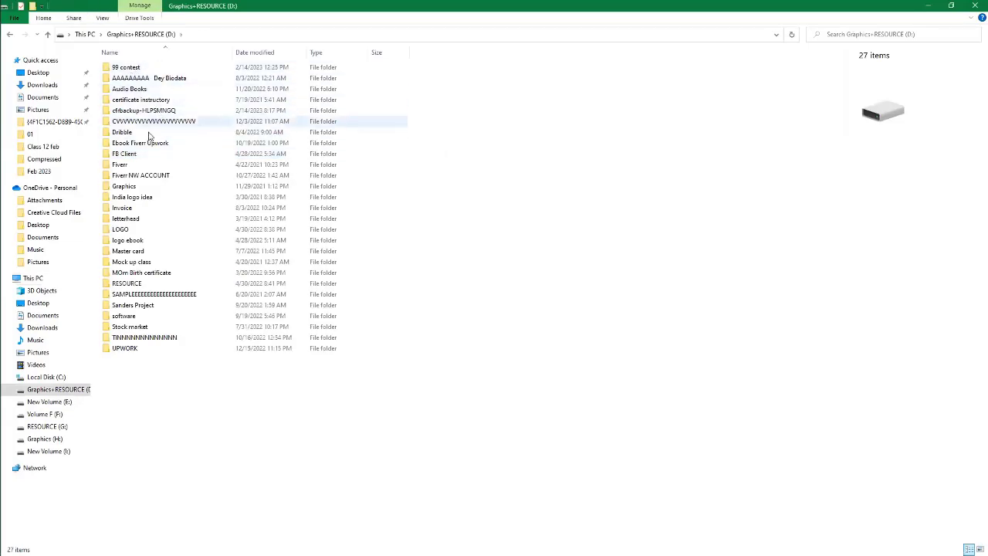
pyautogui.doubleClick(160, 166)
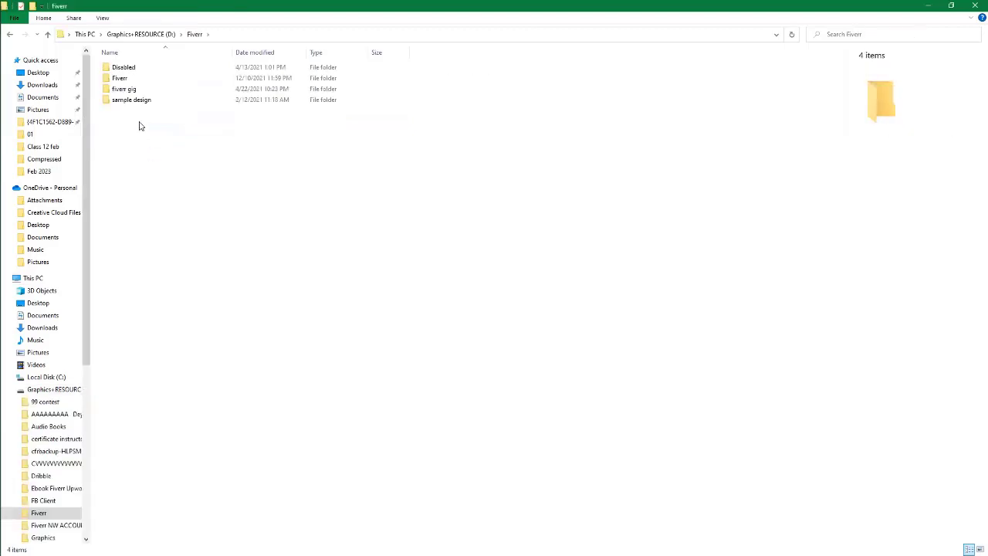
pyautogui.doubleClick(123, 68)
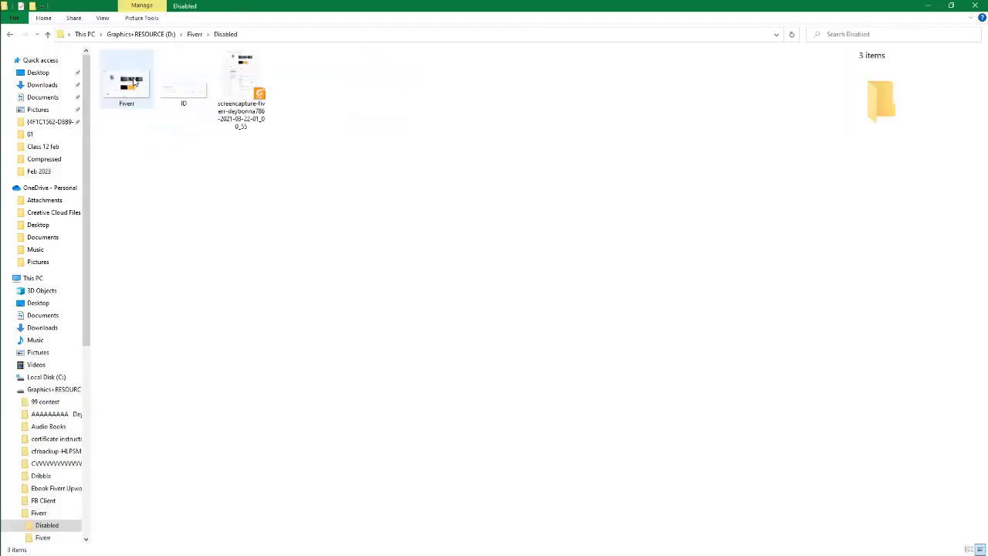
pyautogui.doubleClick(131, 81)
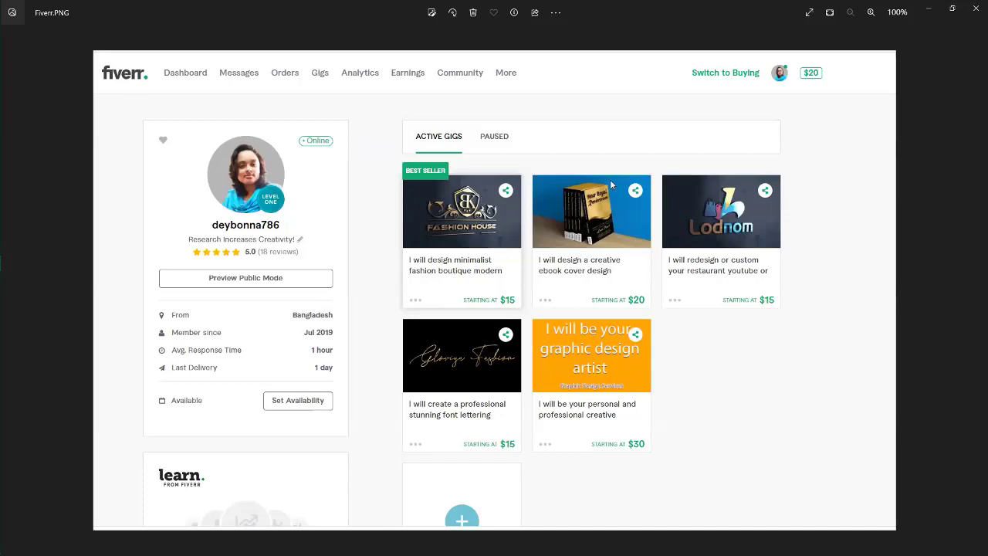
# Step: Move on to the next screenshot, ID.PNG, then close the photo viewer
pyautogui.moveTo(976, 287)
pyautogui.scroll(-1, 973, 295)
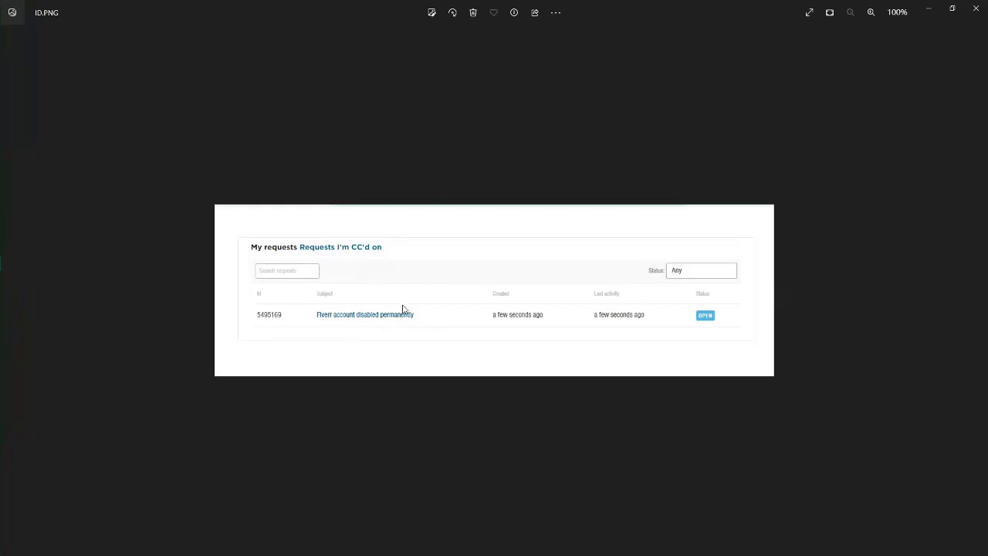
pyautogui.click(976, 8)
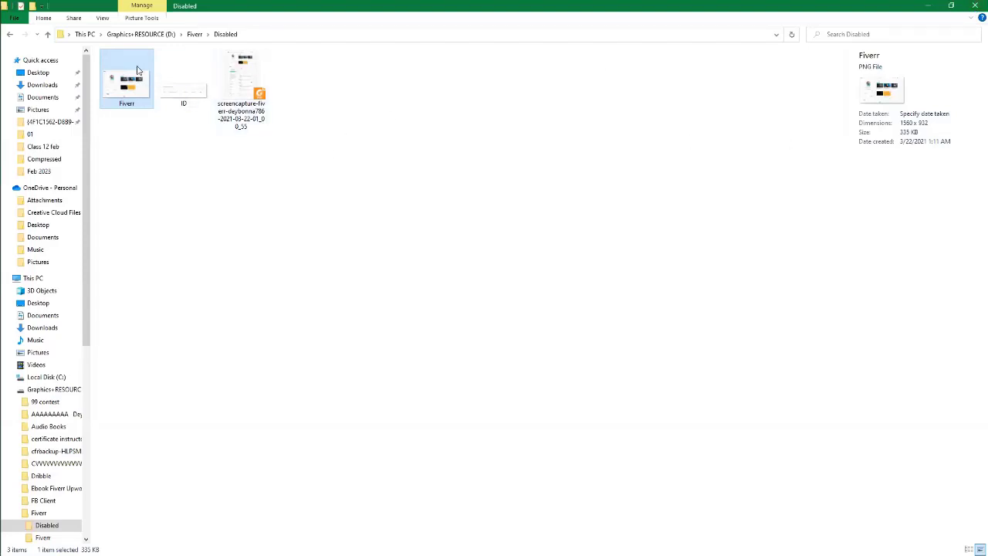
# Step: Go up to the Fiverr folder and browse Graphics (H:), New Volume (I:), then Volume F (F:)
pyautogui.click(47, 34)
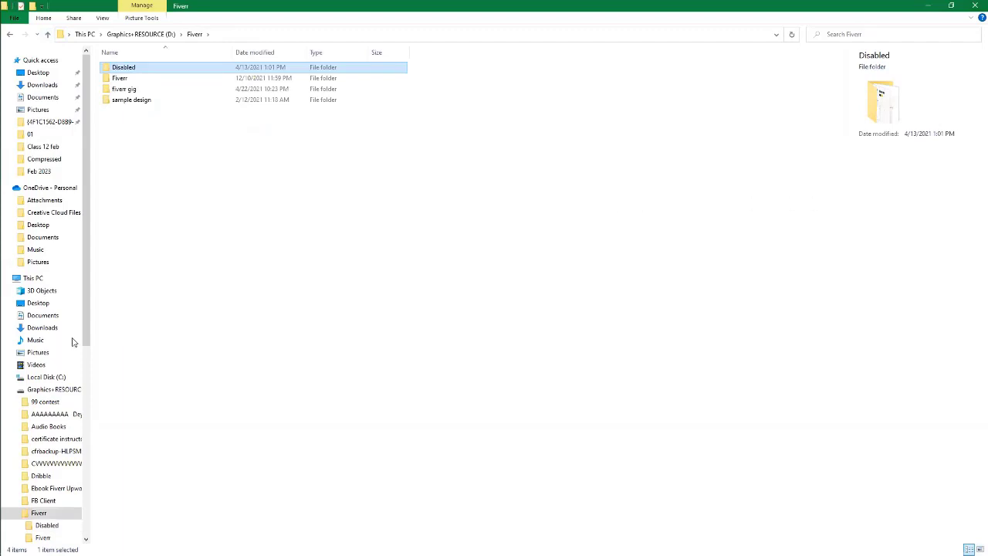
pyautogui.moveTo(86, 318); pyautogui.dragTo(96, 503)
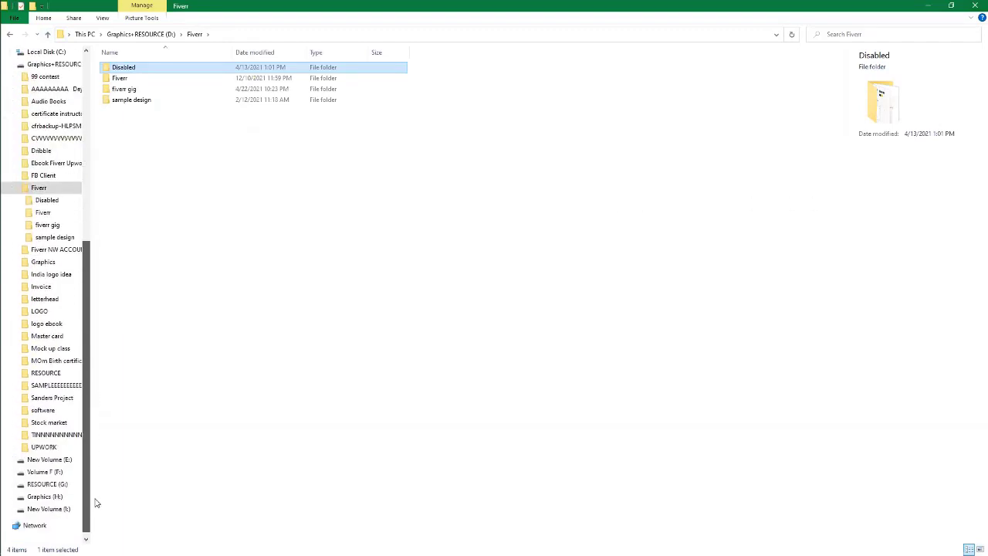
pyautogui.click(54, 496)
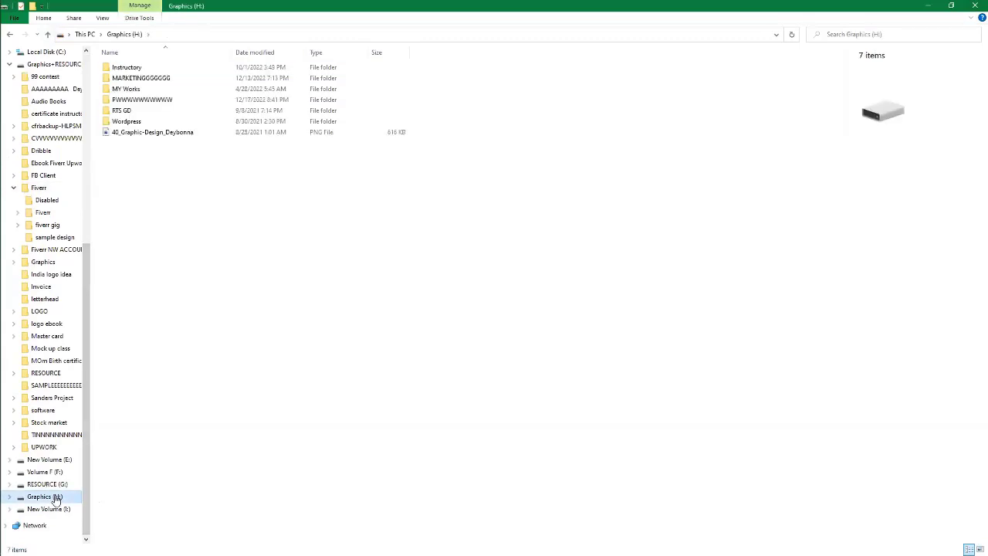
pyautogui.click(51, 509)
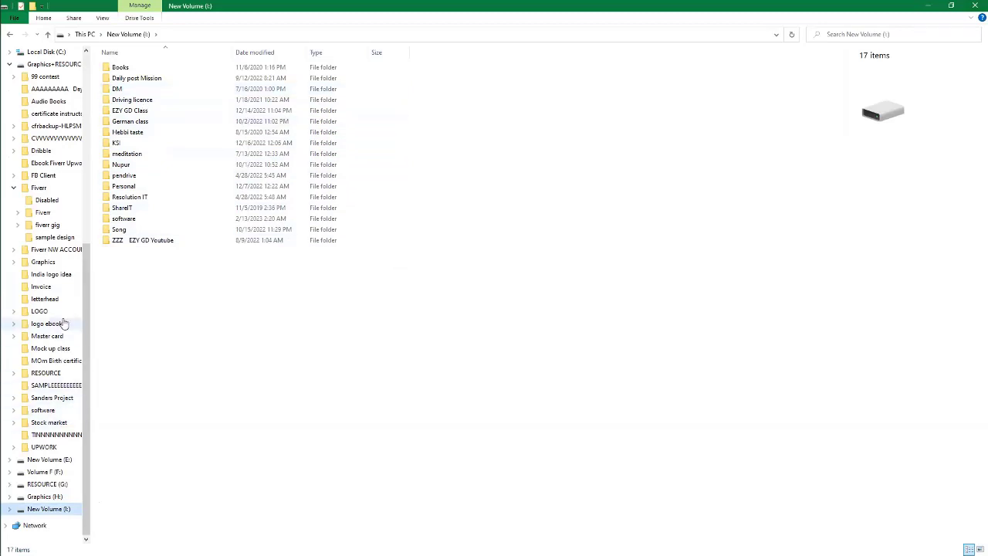
pyautogui.click(54, 472)
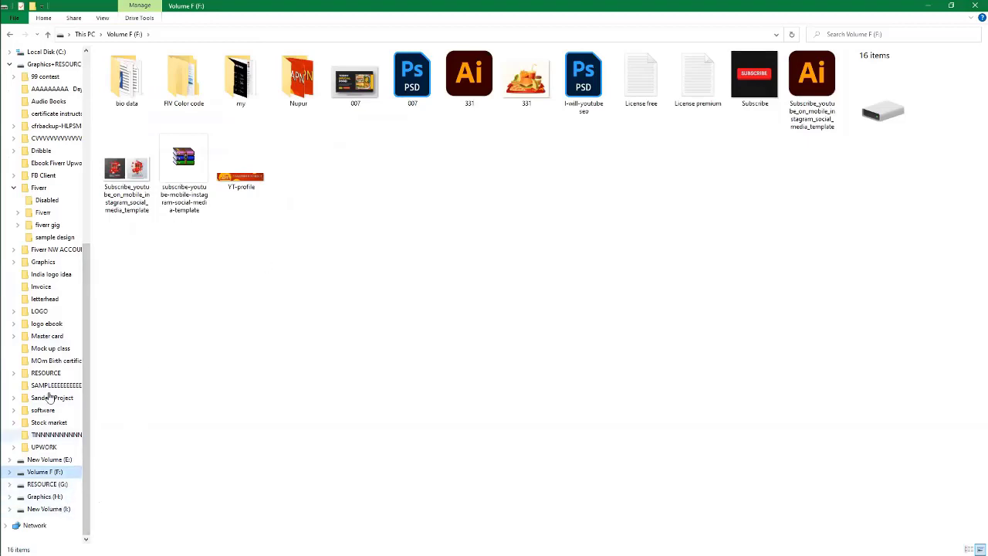
# Step: Browse the I:, H:, G: and F: drives, ending on New Volume (E:)
pyautogui.scroll(2, 48, 374)
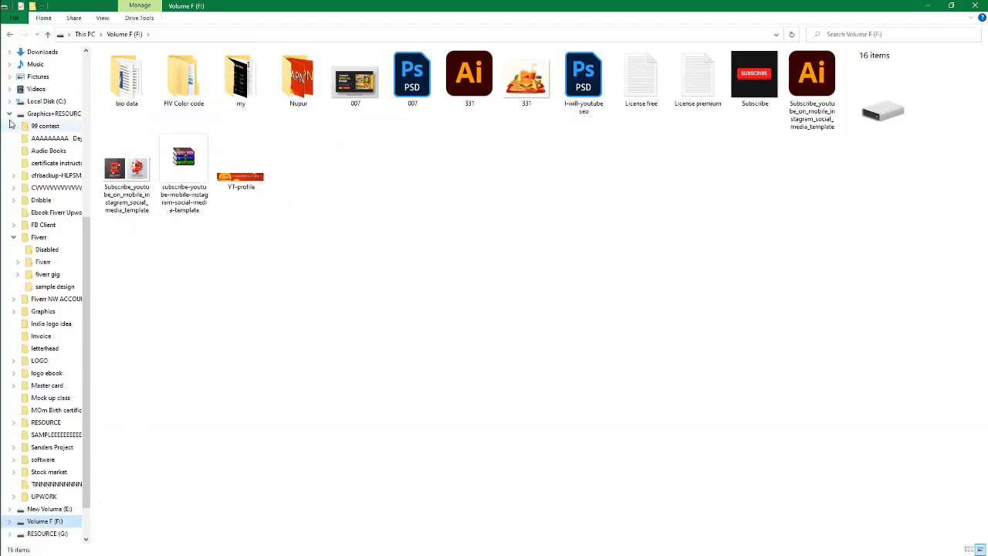
pyautogui.scroll(10, 13, 116)
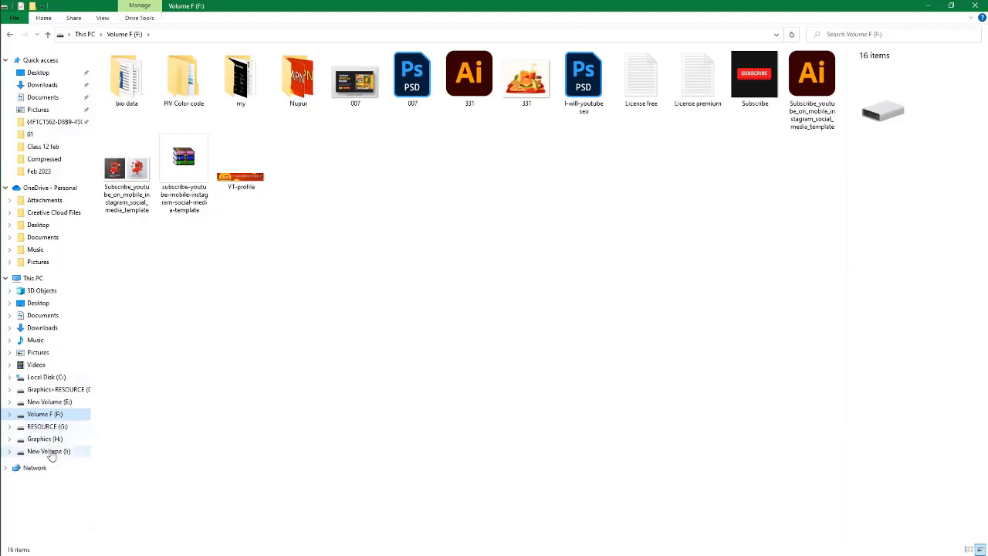
pyautogui.click(50, 451)
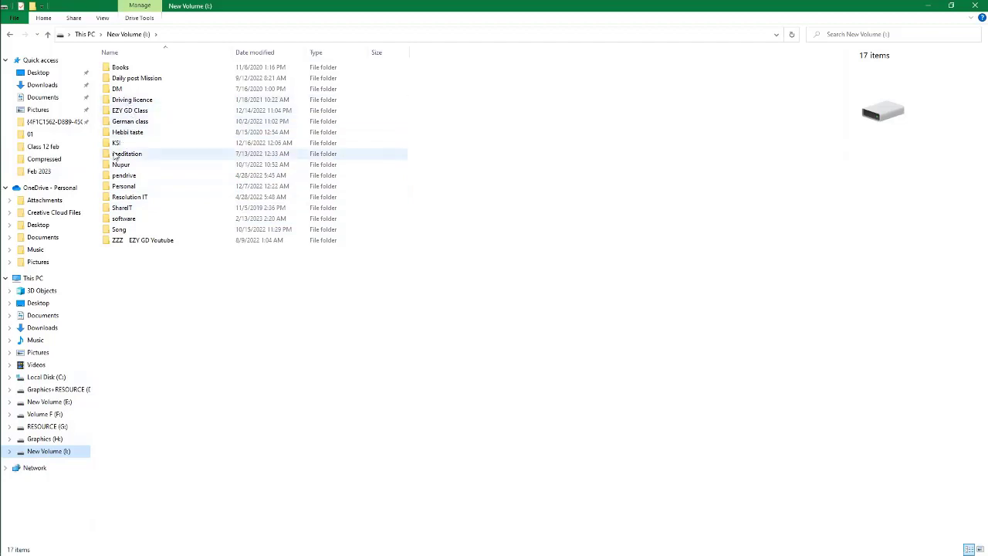
pyautogui.click(54, 438)
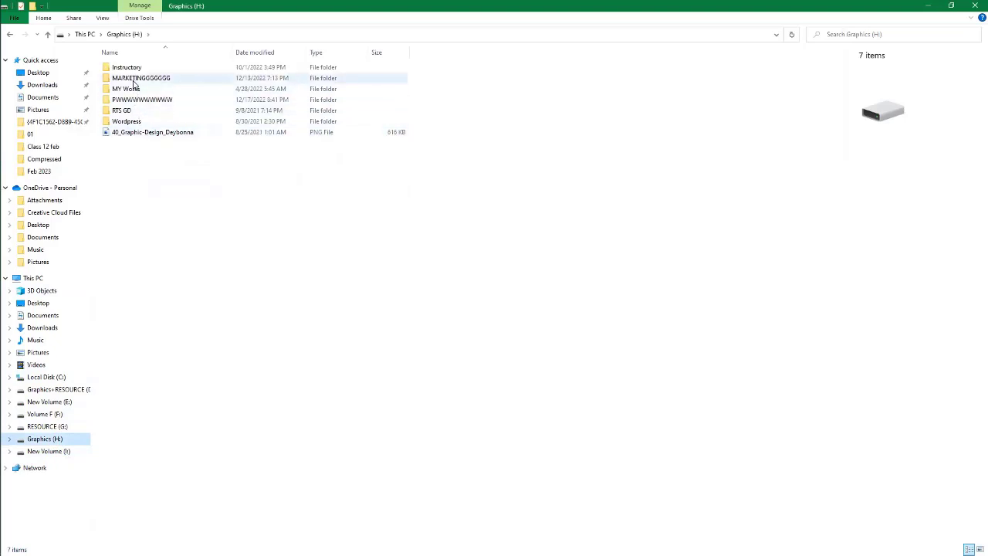
pyautogui.click(61, 426)
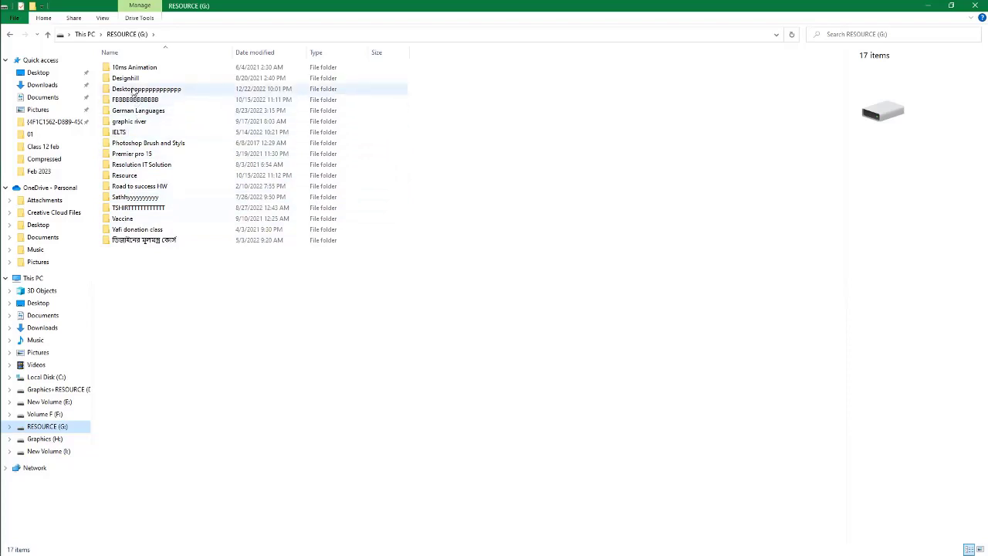
pyautogui.click(48, 413)
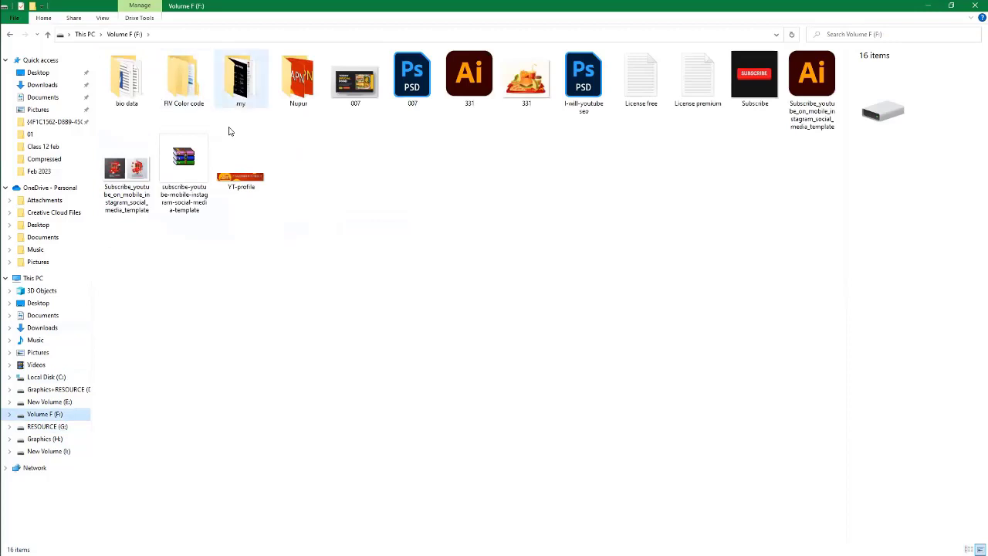
pyautogui.click(58, 402)
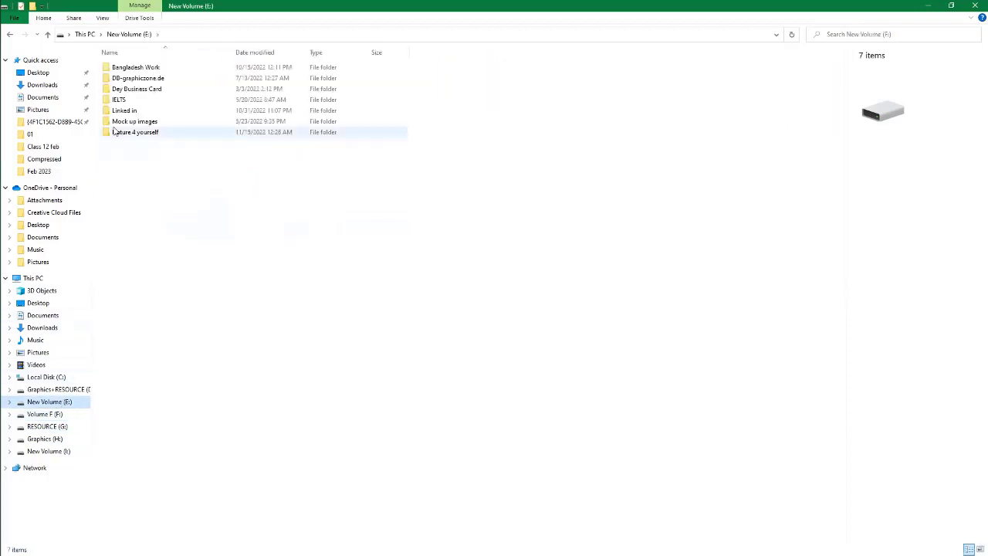
# Step: Look through Nature 4 yourself\ALLL\June, then open ALLL\1000px\Final
pyautogui.doubleClick(150, 136)
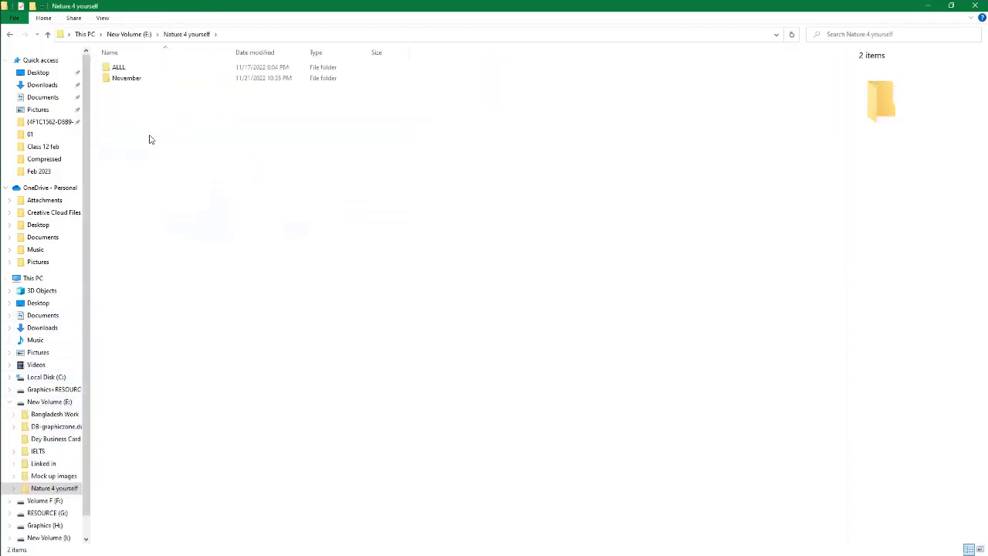
pyautogui.doubleClick(128, 68)
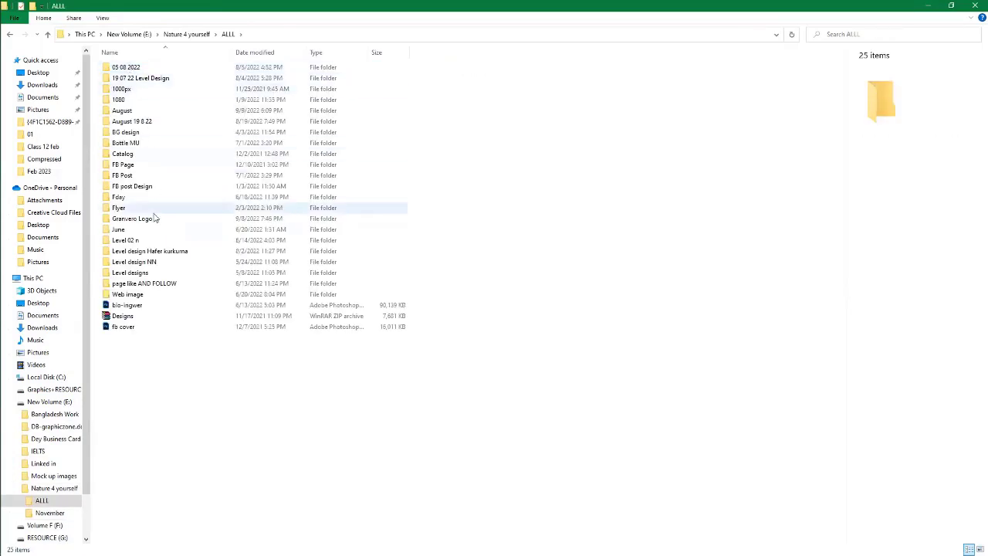
pyautogui.doubleClick(135, 230)
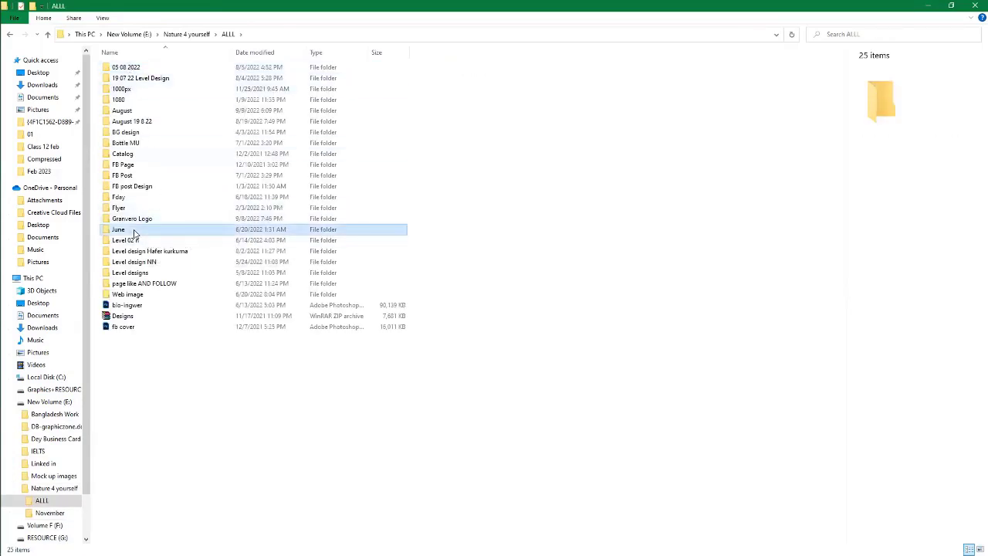
pyautogui.doubleClick(133, 90)
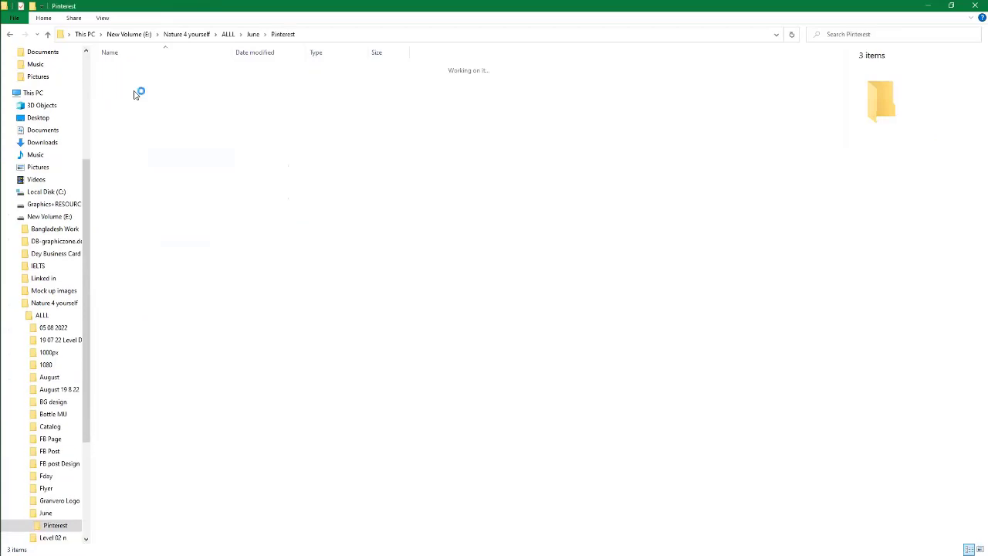
pyautogui.click(48, 35)
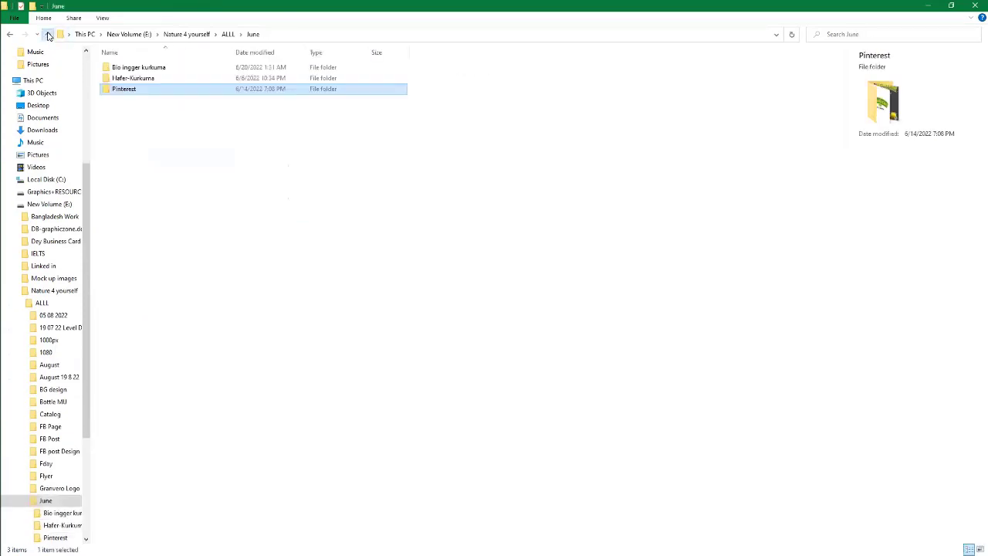
pyautogui.doubleClick(147, 70)
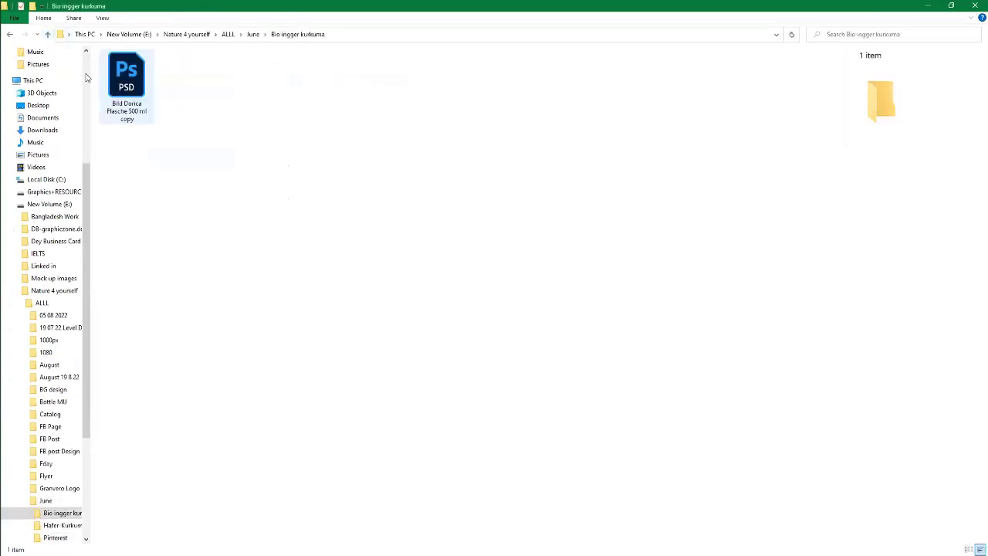
pyautogui.click(48, 35)
pyautogui.click(48, 36)
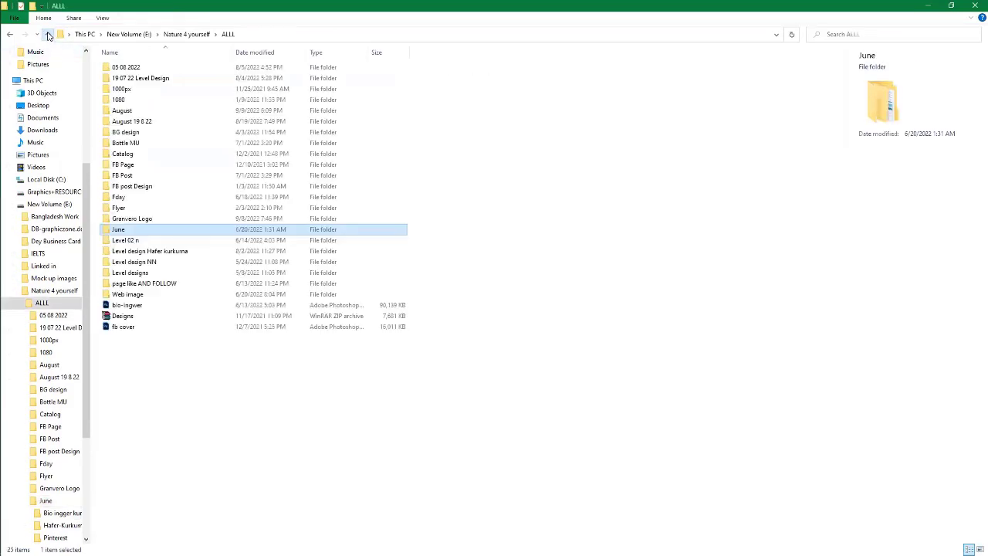
pyautogui.doubleClick(141, 89)
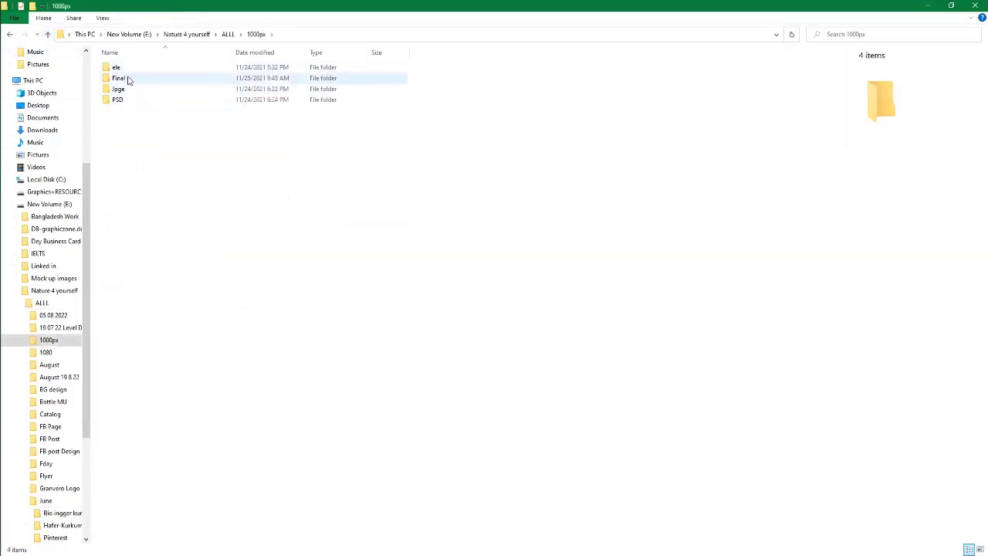
pyautogui.doubleClick(129, 79)
# Step: View the Untitled-1.png GingerBreadMan poster, then open ALLL\19 07 22 Level Design\Final
pyautogui.doubleClick(177, 78)
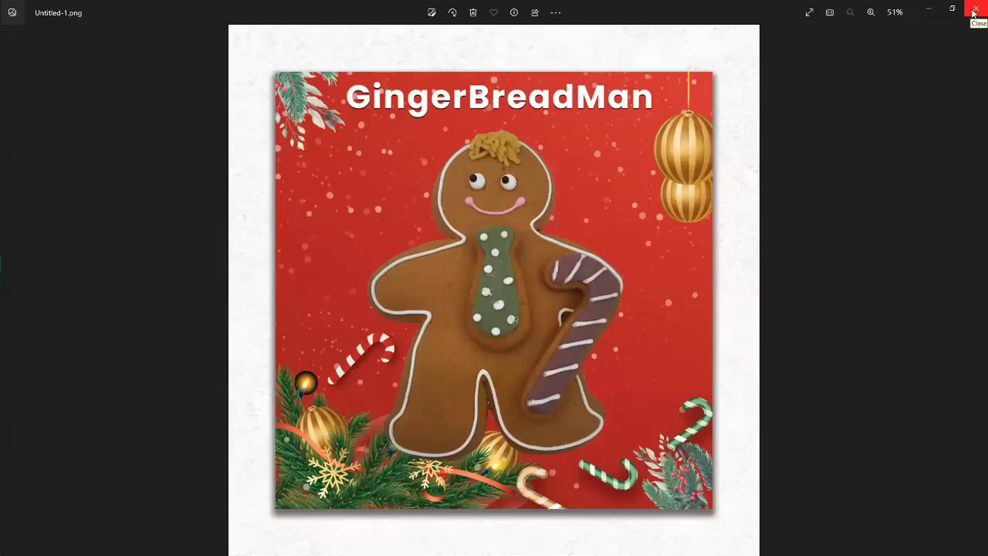
pyautogui.click(974, 12)
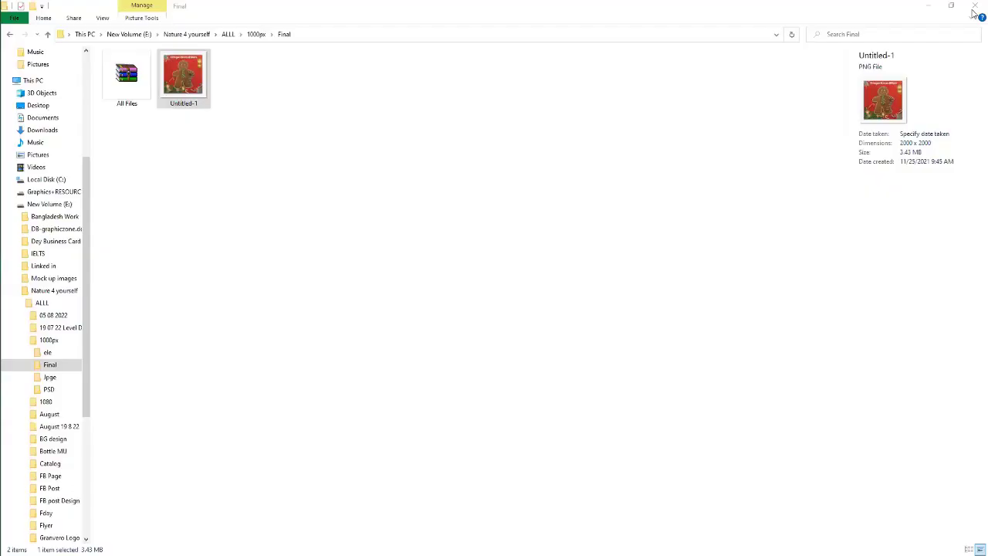
pyautogui.click(47, 34)
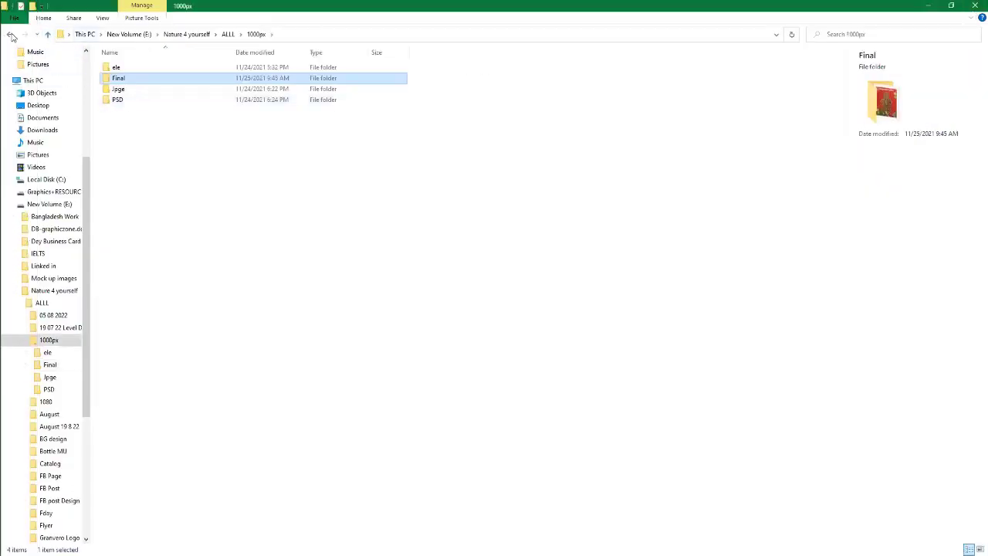
pyautogui.click(48, 34)
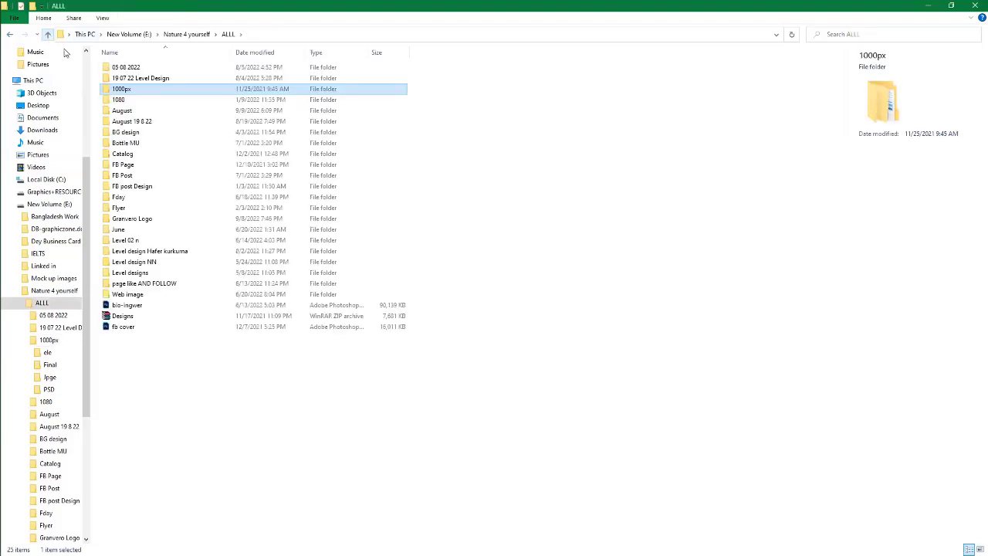
pyautogui.doubleClick(165, 78)
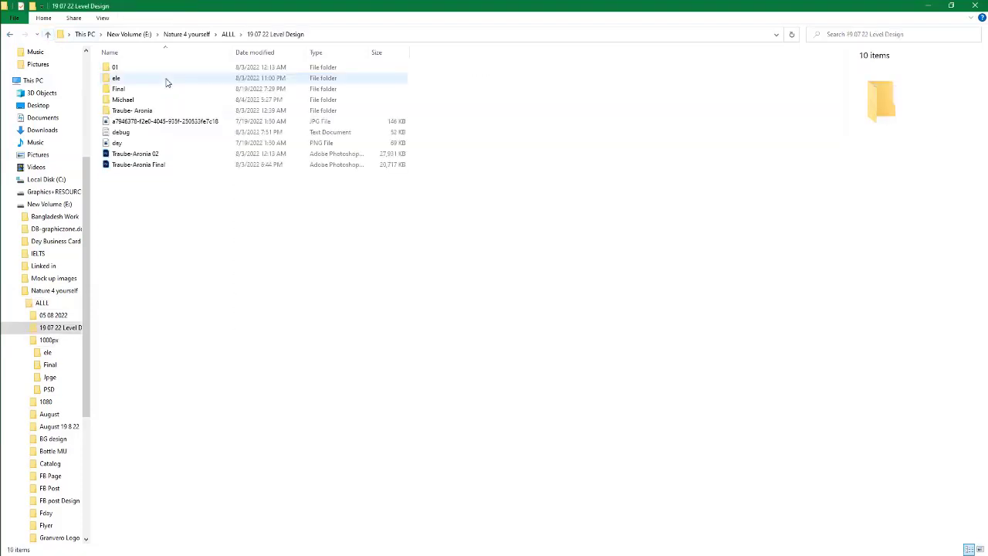
pyautogui.doubleClick(162, 90)
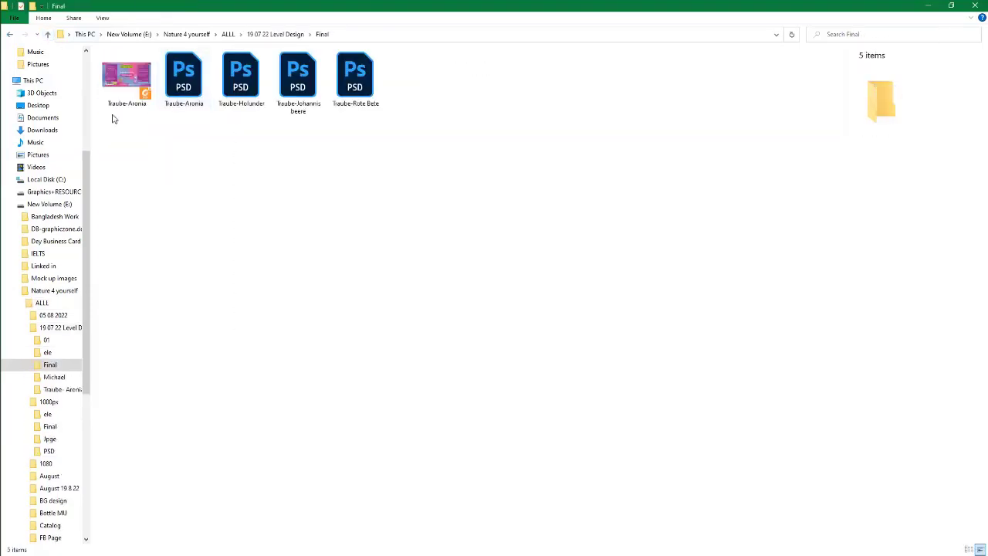
# Step: Open Traube-Aronia.pdf, the Granvero Ingwer-Shot label, in Foxit Reader
pyautogui.doubleClick(124, 73)
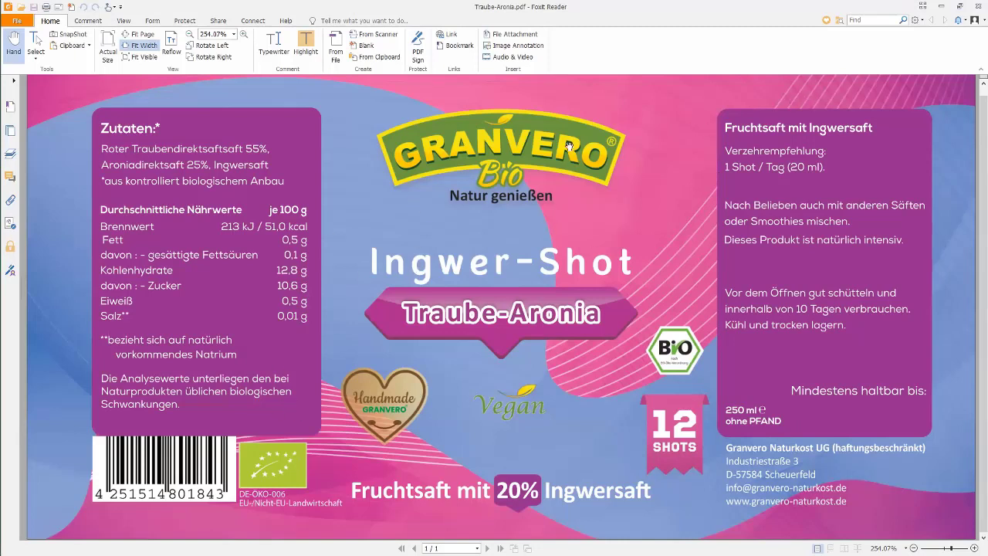
# Step: Close the label PDF, minimize File Explorer, and bring up the Chrome window
pyautogui.click(973, 6)
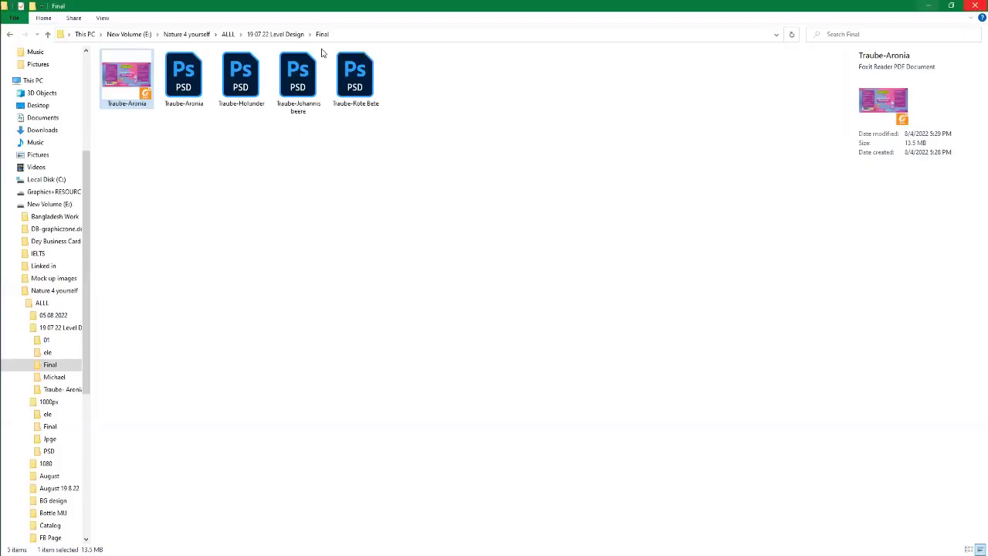
pyautogui.click(928, 7)
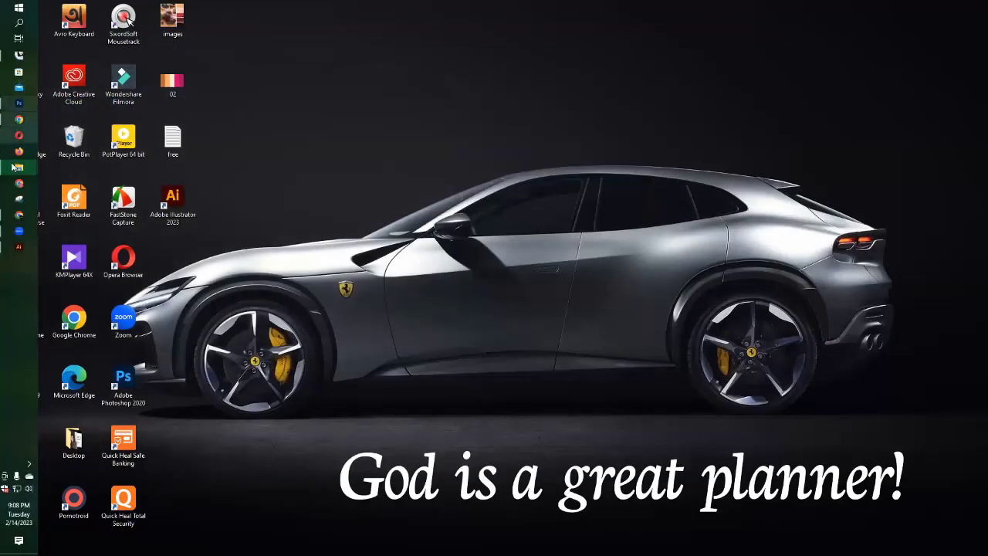
pyautogui.click(19, 216)
pyautogui.click(973, 9)
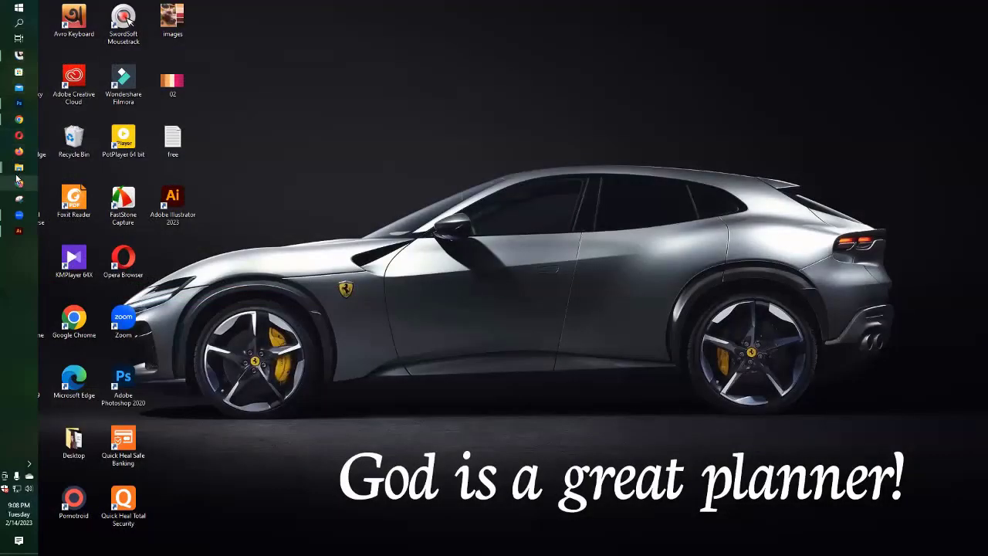
pyautogui.click(19, 119)
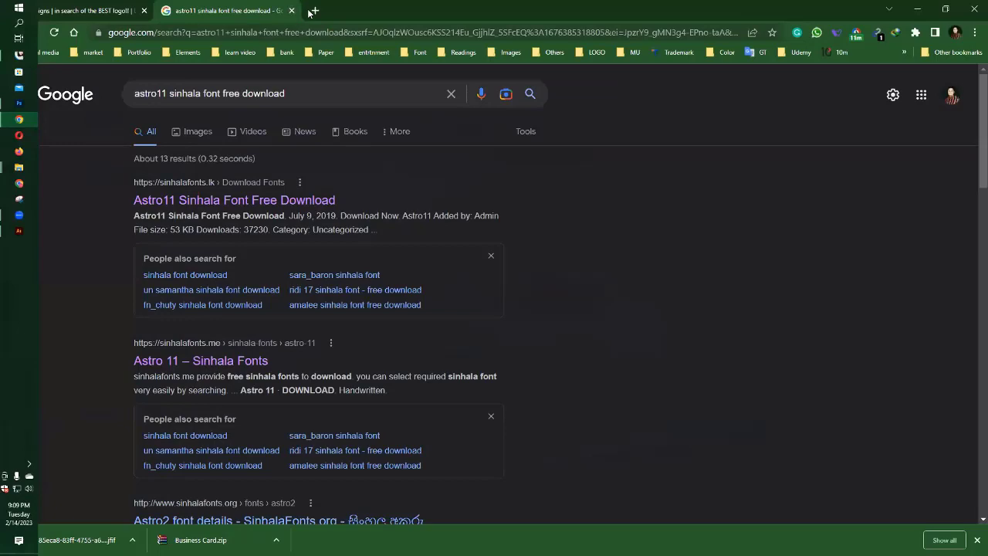
# Step: In a new tab, load the Granvero online shop from the 'granver' address suggestion
pyautogui.click(313, 10)
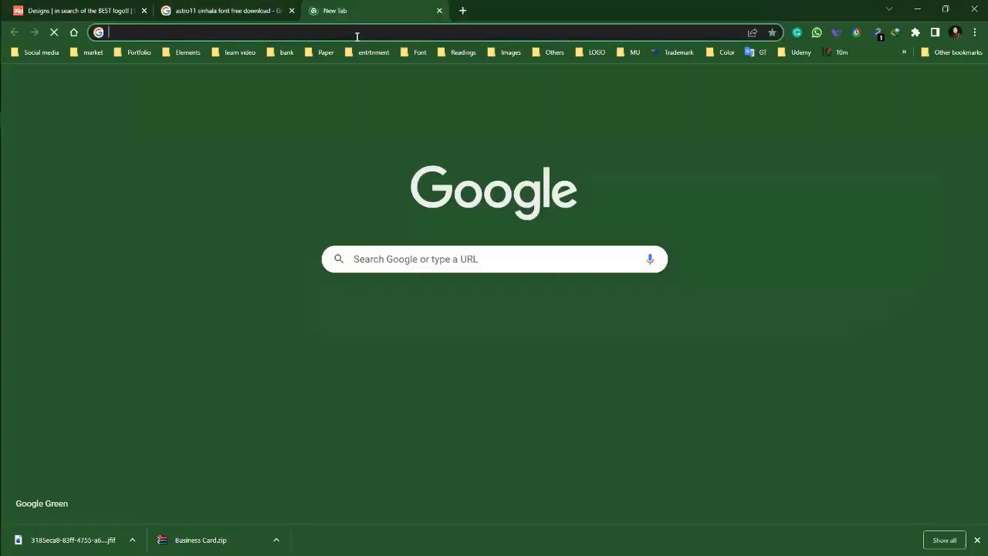
pyautogui.click(357, 33)
pyautogui.write('granver')
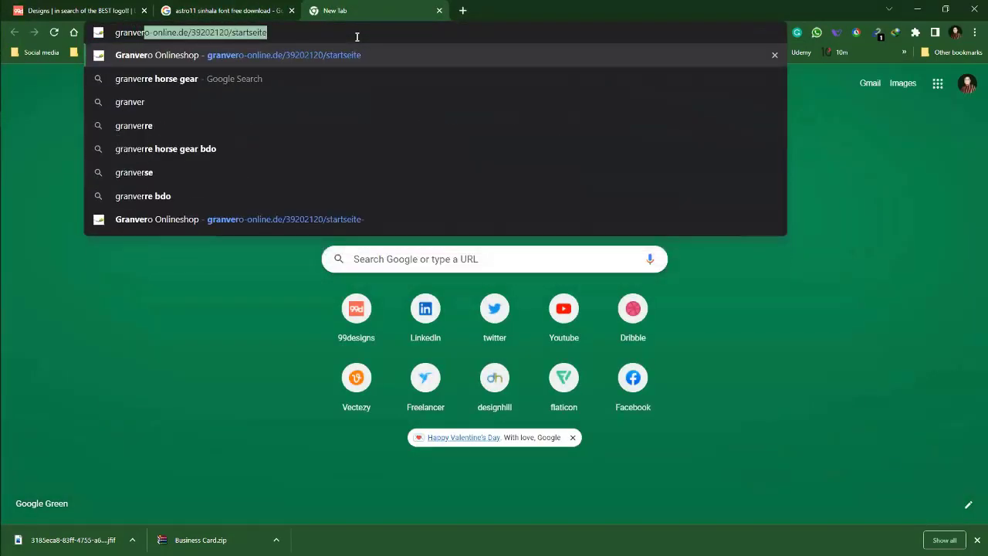
pyautogui.press('Return')
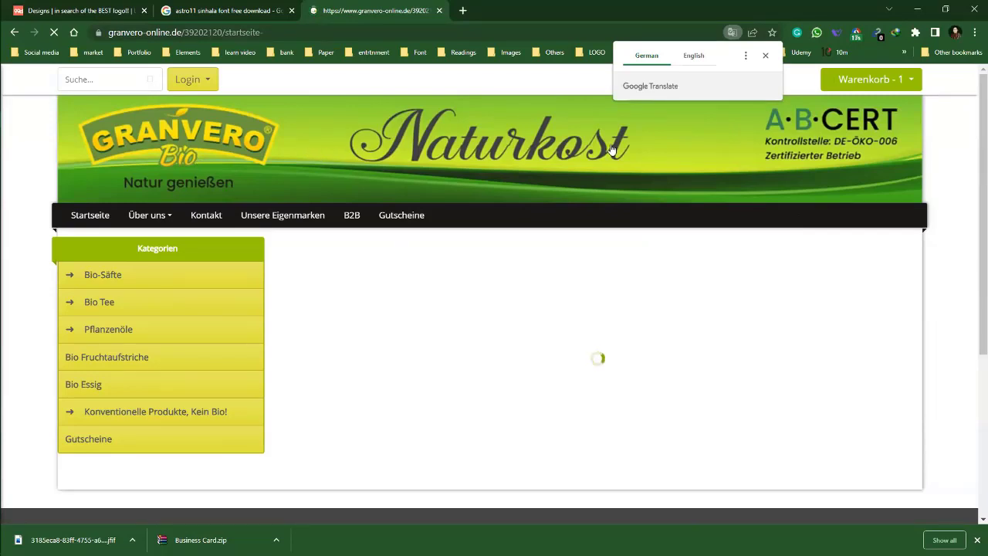
pyautogui.click(916, 10)
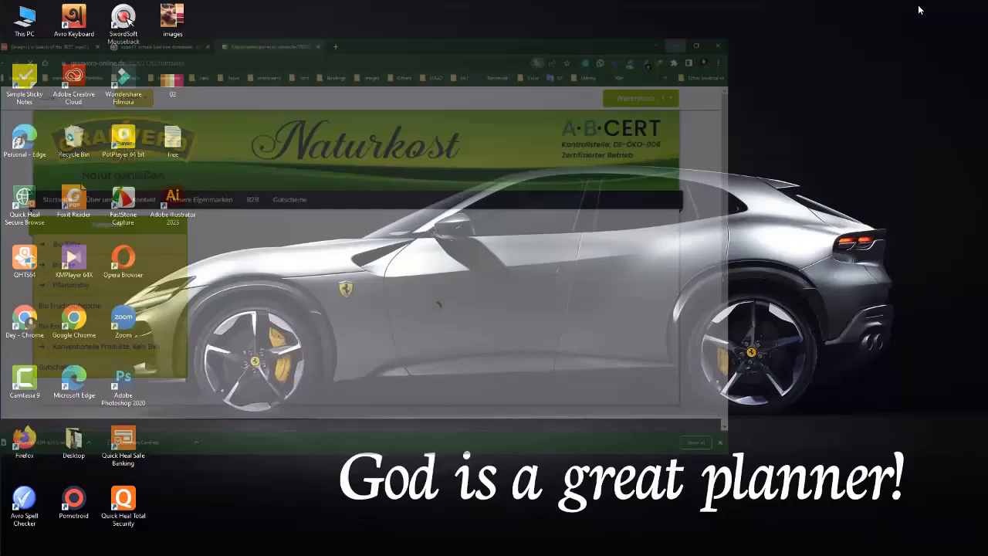
pyautogui.doubleClick(27, 22)
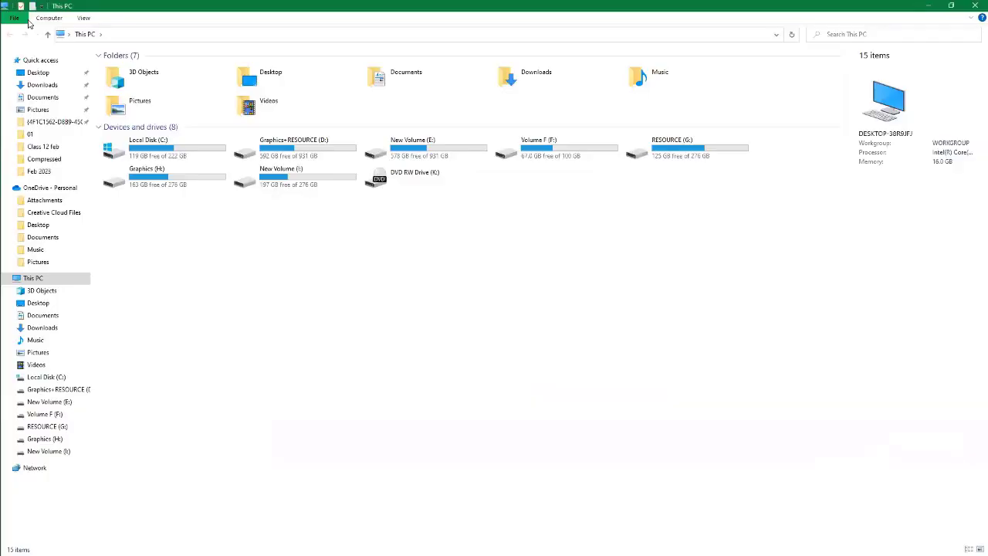
pyautogui.doubleClick(315, 154)
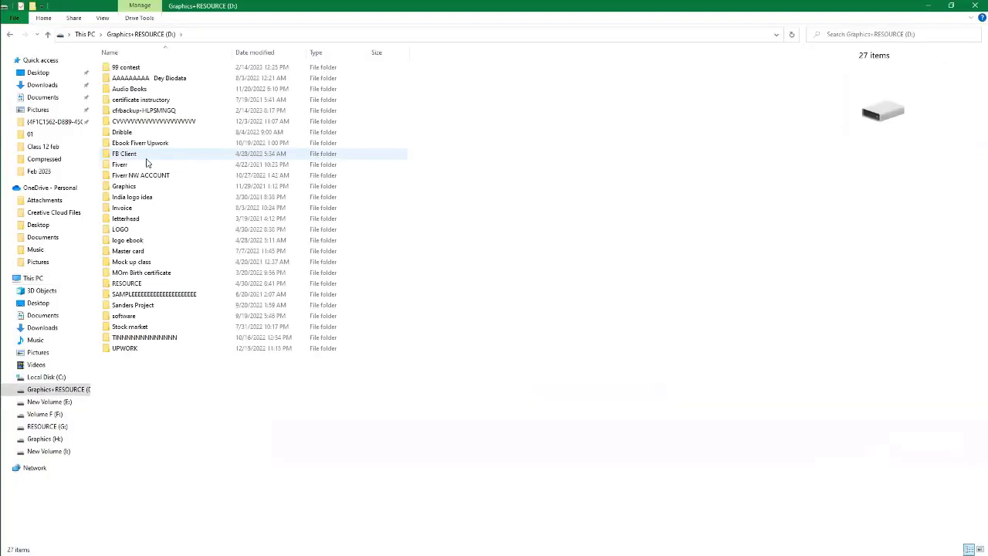
pyautogui.doubleClick(155, 180)
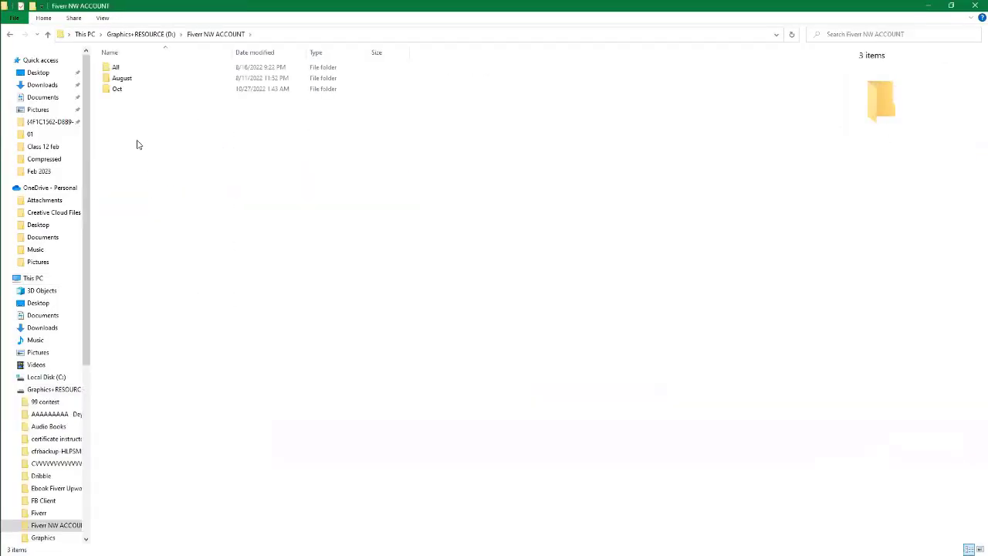
pyautogui.doubleClick(126, 68)
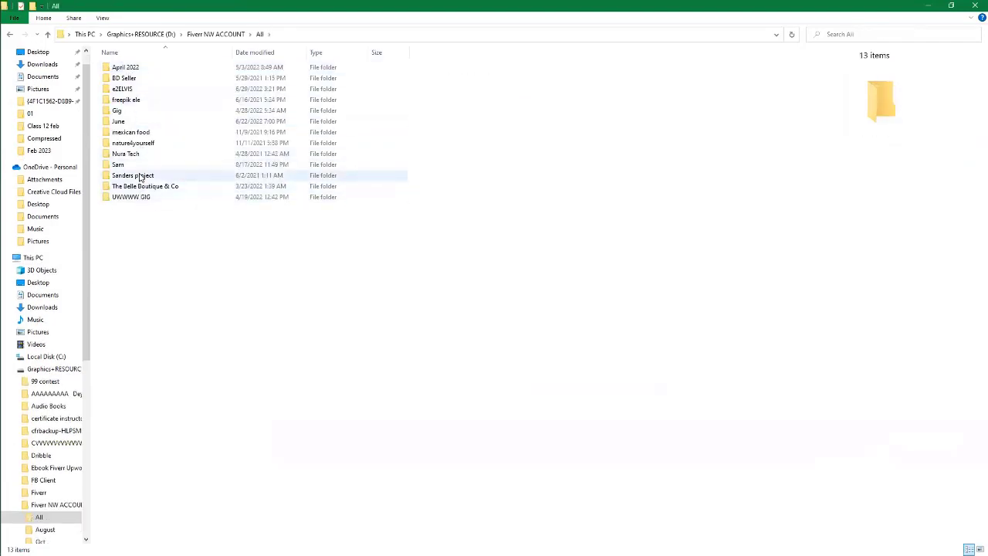
pyautogui.doubleClick(135, 144)
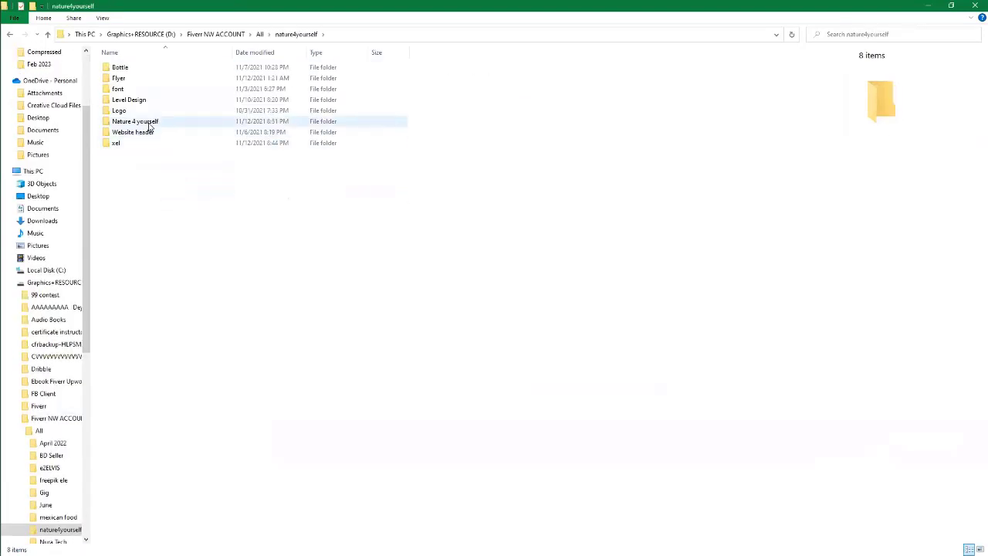
# Step: Find the Website header folder and open its Final\Jpeg subfolder
pyautogui.doubleClick(148, 123)
pyautogui.doubleClick(135, 79)
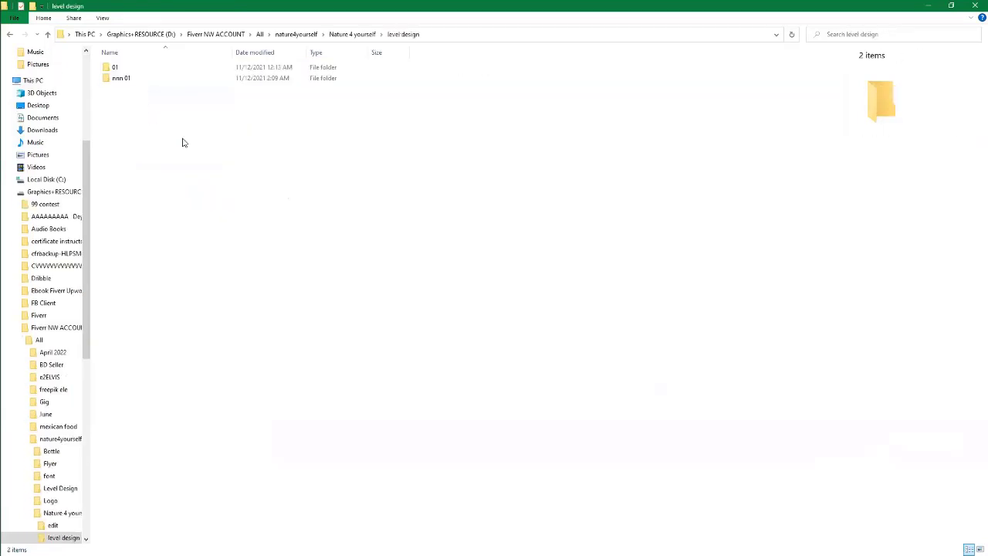
pyautogui.click(48, 34)
pyautogui.click(48, 34)
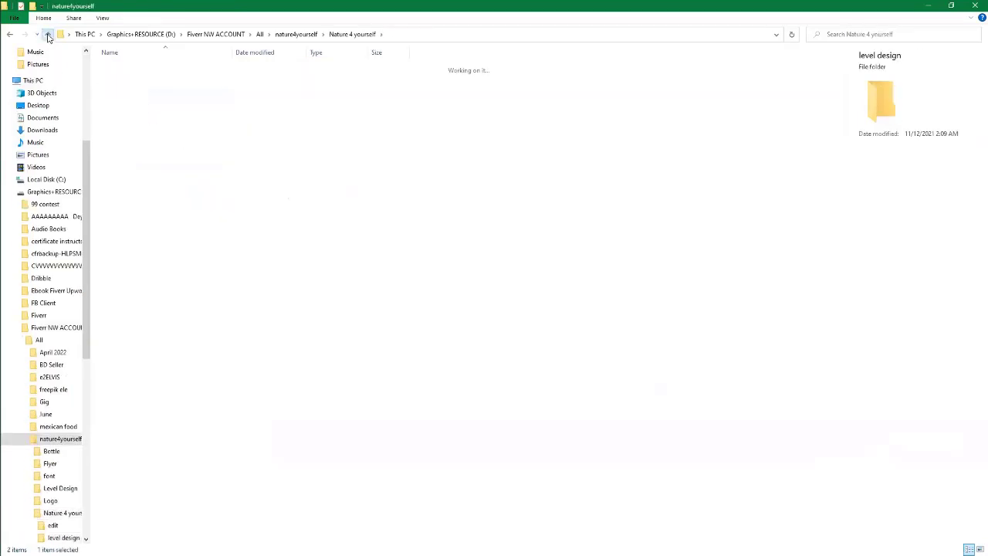
pyautogui.click(134, 133)
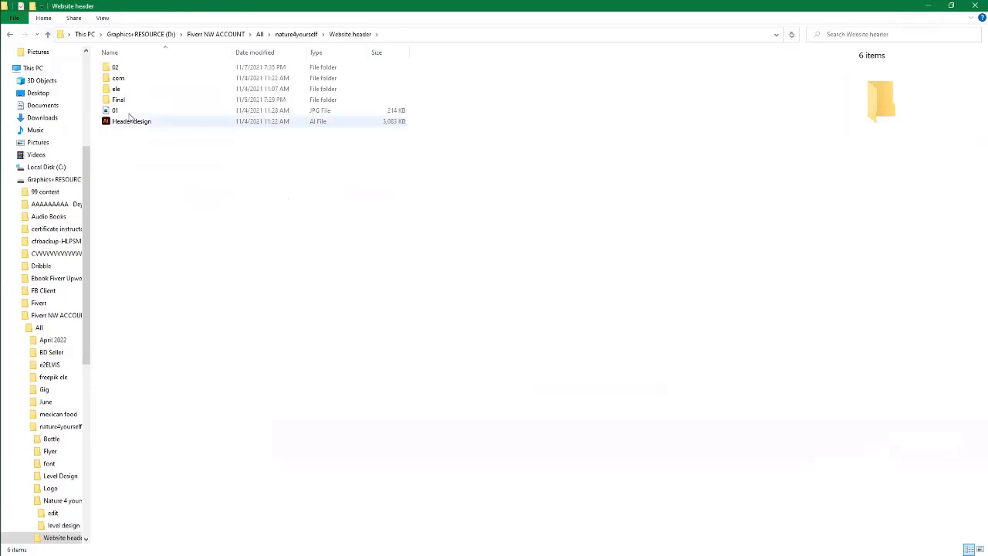
pyautogui.doubleClick(123, 99)
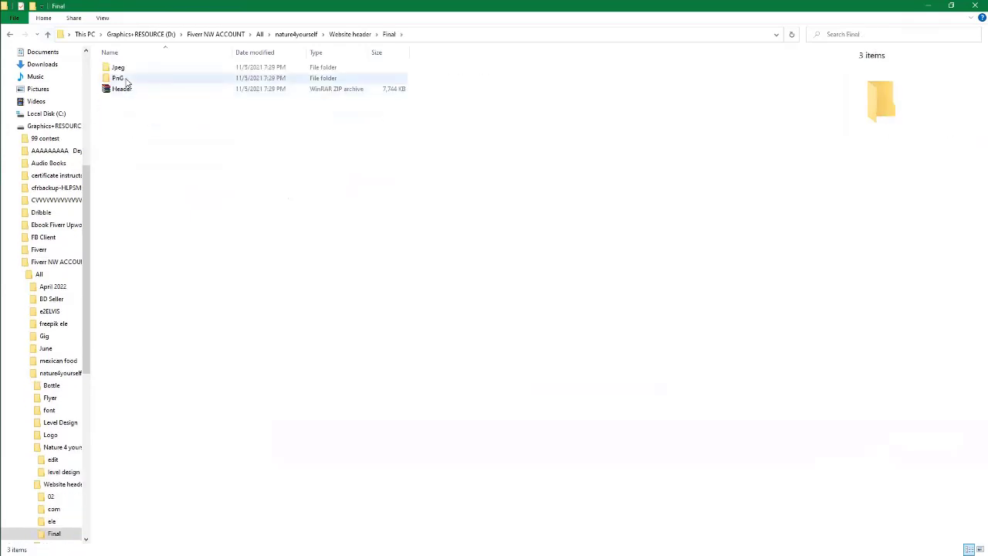
pyautogui.doubleClick(124, 69)
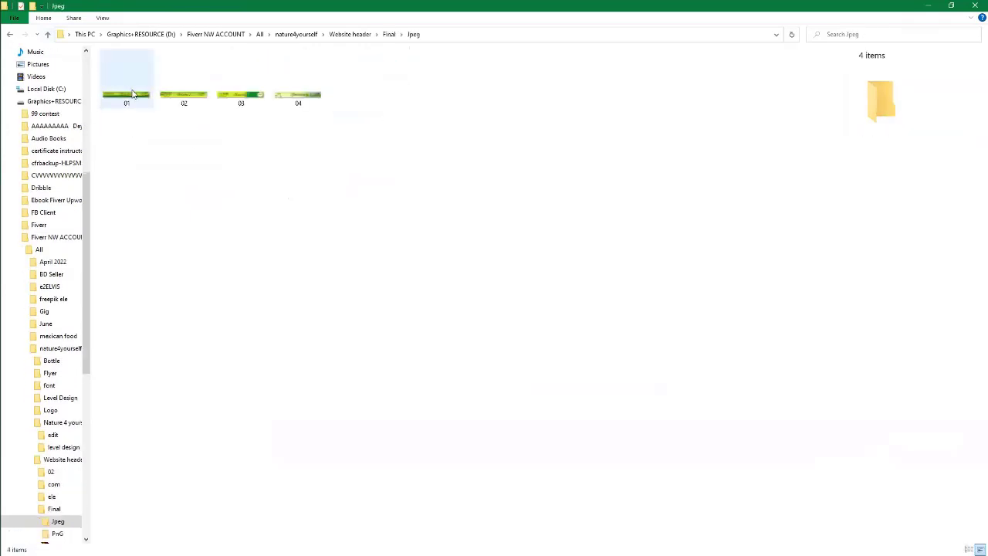
# Step: View the Granvero Naturkost header banner 01.jpg in Photos, then close it
pyautogui.doubleClick(133, 93)
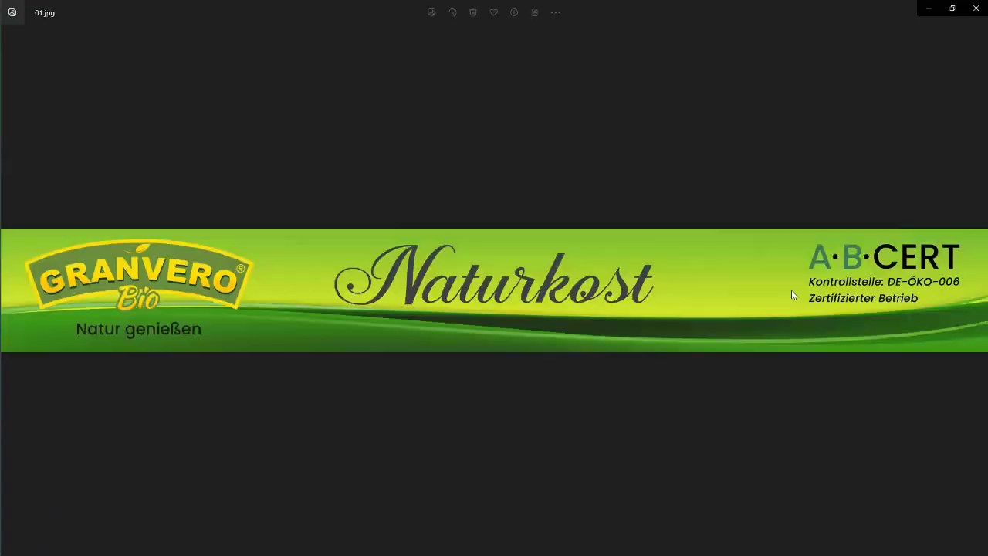
pyautogui.click(974, 10)
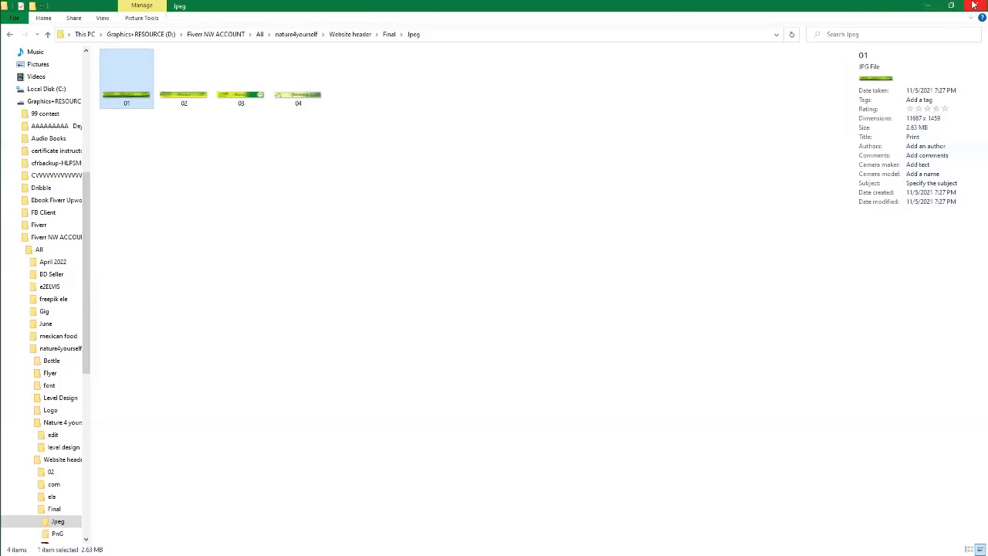
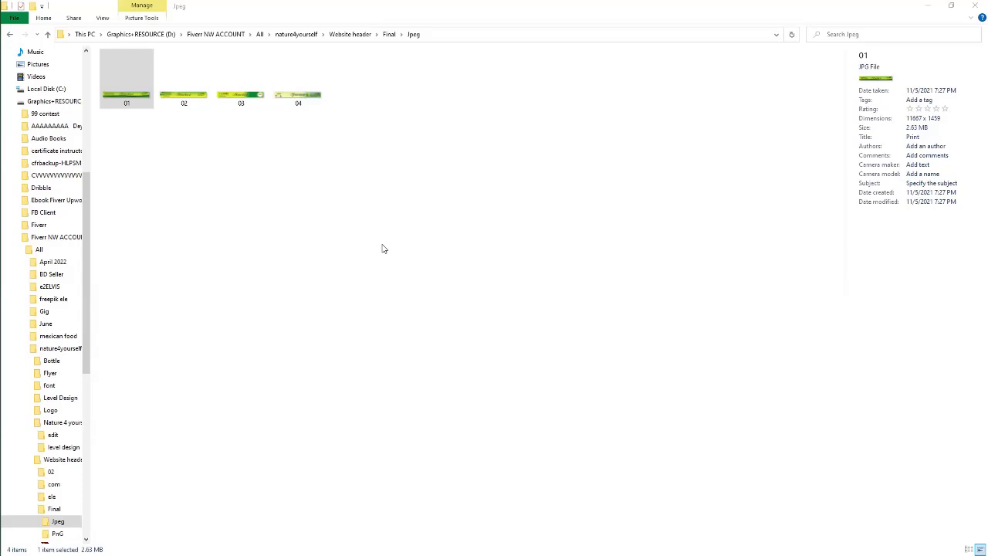
pyautogui.doubleClick(143, 98)
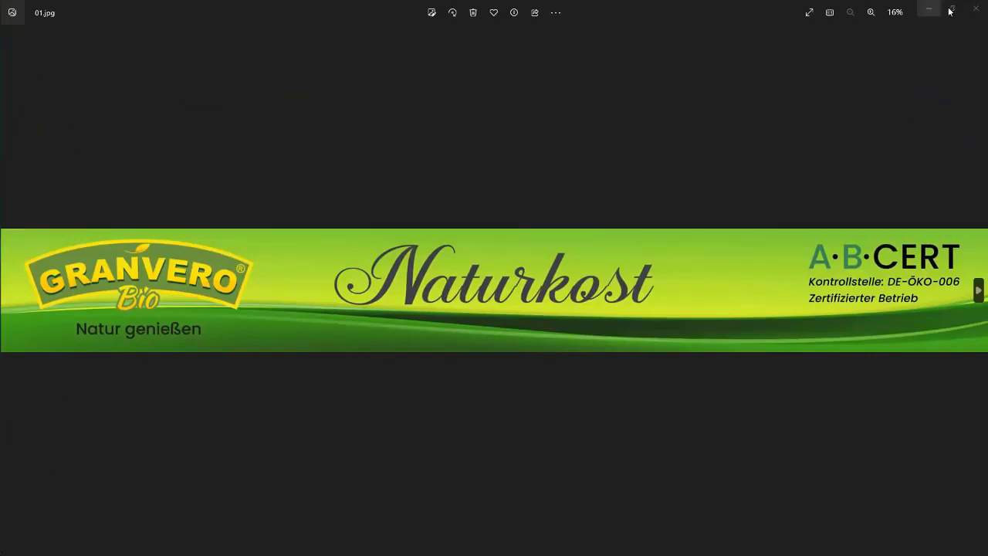
pyautogui.click(975, 8)
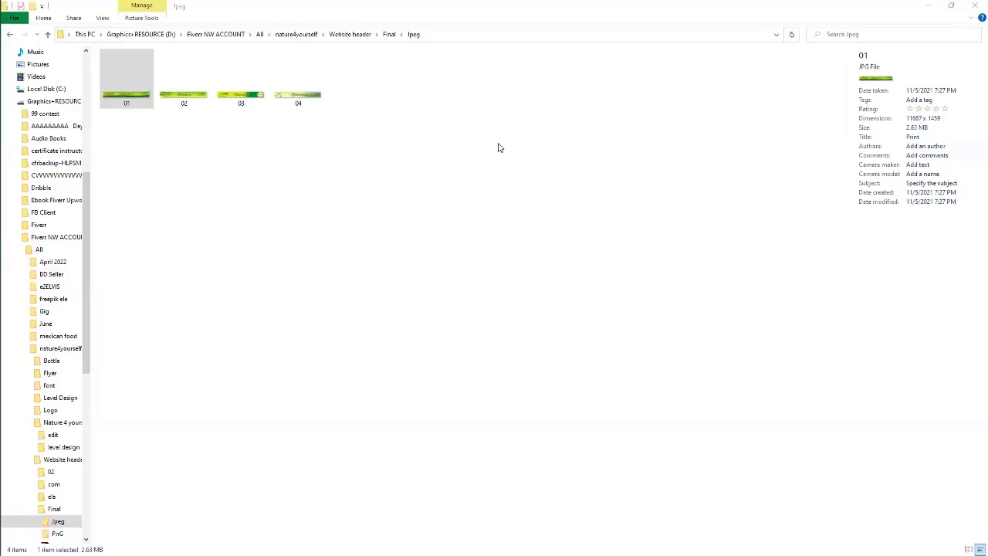